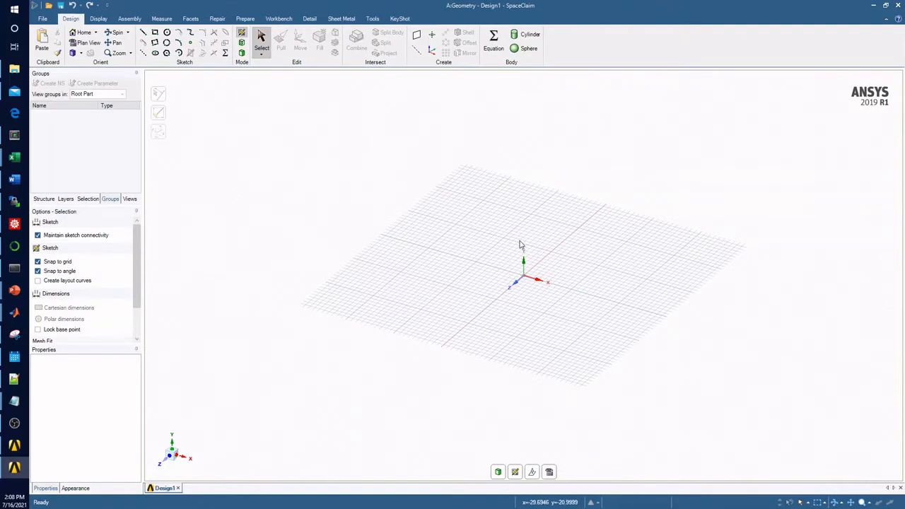
Step: Sketch a rectangle with one corner at the origin, 12.7 mm along Z and 2000 mm along X
{"action": "mouse_move", "coordinate": [570, 297]}
{"action": "middle_mouse_down"}
{"action": "mouse_move", "coordinate": [565, 264]}
{"action": "mouse_move", "coordinate": [638, 307]}
{"action": "mouse_move", "coordinate": [594, 316]}
{"action": "mouse_move", "coordinate": [517, 262]}
{"action": "mouse_move", "coordinate": [568, 304]}
{"action": "mouse_move", "coordinate": [542, 304]}
{"action": "mouse_move", "coordinate": [539, 262]}
{"action": "mouse_move", "coordinate": [553, 266]}
{"action": "mouse_move", "coordinate": [556, 281]}
{"action": "mouse_move", "coordinate": [543, 283]}
{"action": "middle_mouse_up"}
{"action": "scroll", "coordinate": [529, 302], "scroll_direction": "up", "scroll_amount": 2}
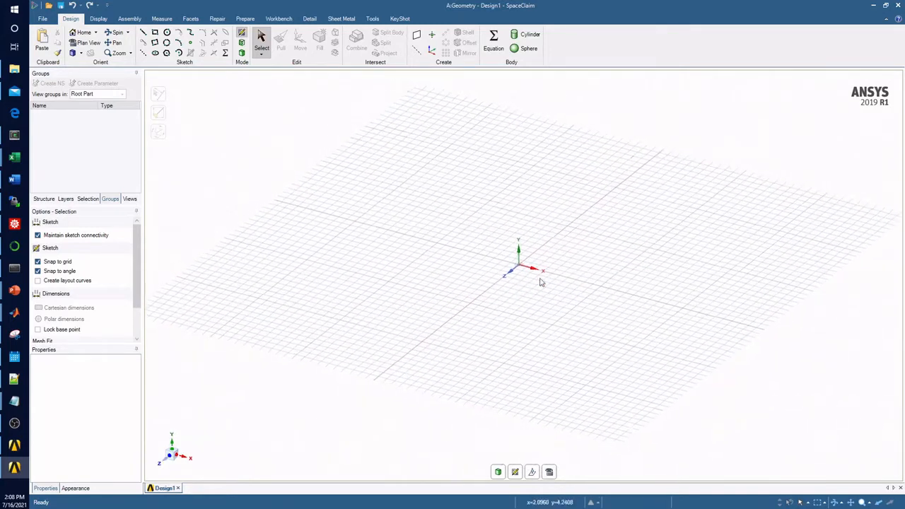
{"action": "scroll", "coordinate": [522, 270], "scroll_direction": "up", "scroll_amount": 3}
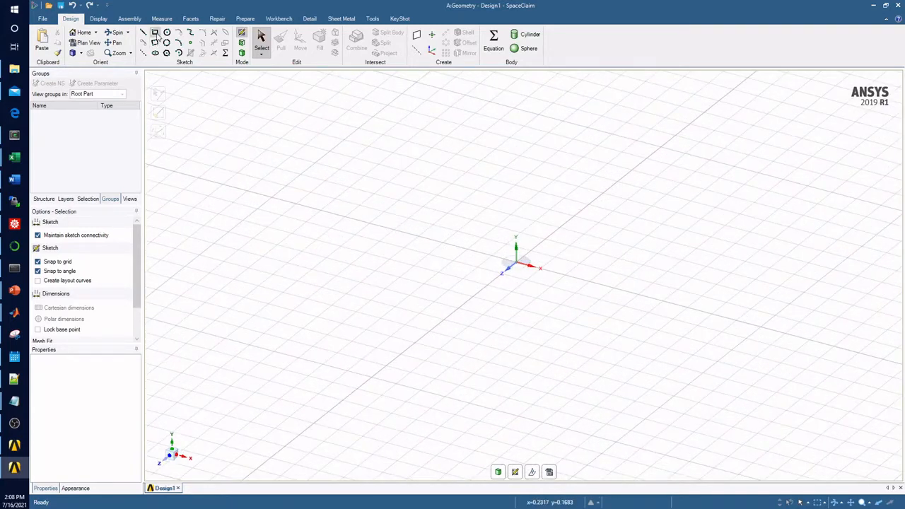
{"action": "left_click", "coordinate": [155, 33]}
{"action": "left_click", "coordinate": [516, 263]}
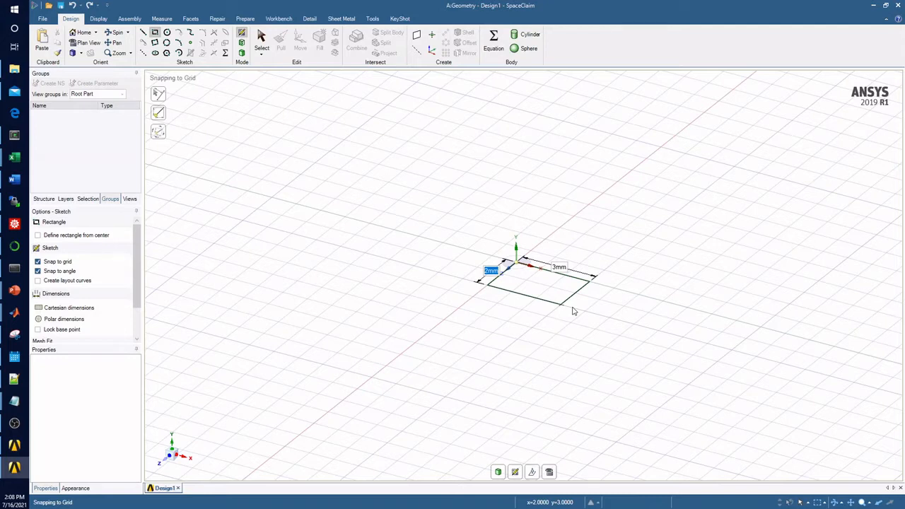
{"action": "type", "text": "12.7"}
{"action": "key", "text": "Tab"}
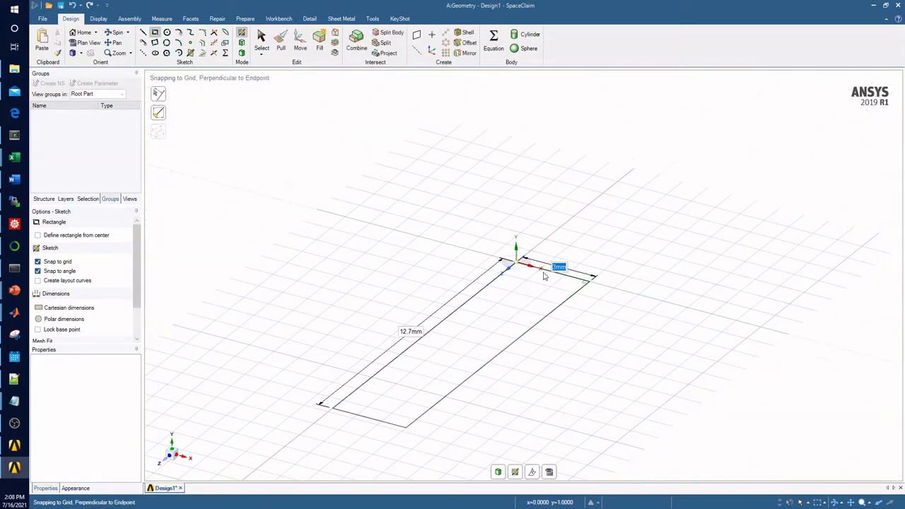
{"action": "type", "text": "2000"}
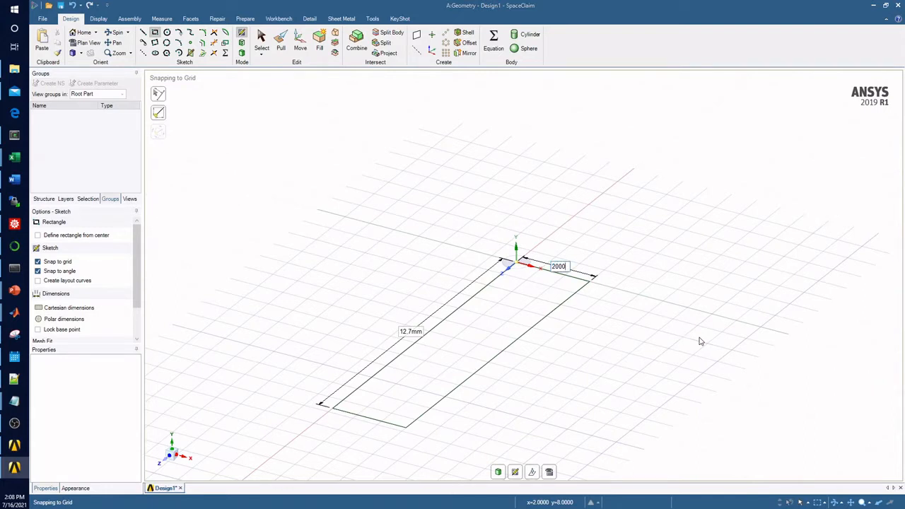
{"action": "key", "text": "Return"}
Step: Revolve the rectangular face part-way around its long edge on the X axis to form a narrow wedge-shaped solid
{"action": "scroll", "coordinate": [364, 352], "scroll_direction": "down", "scroll_amount": 5}
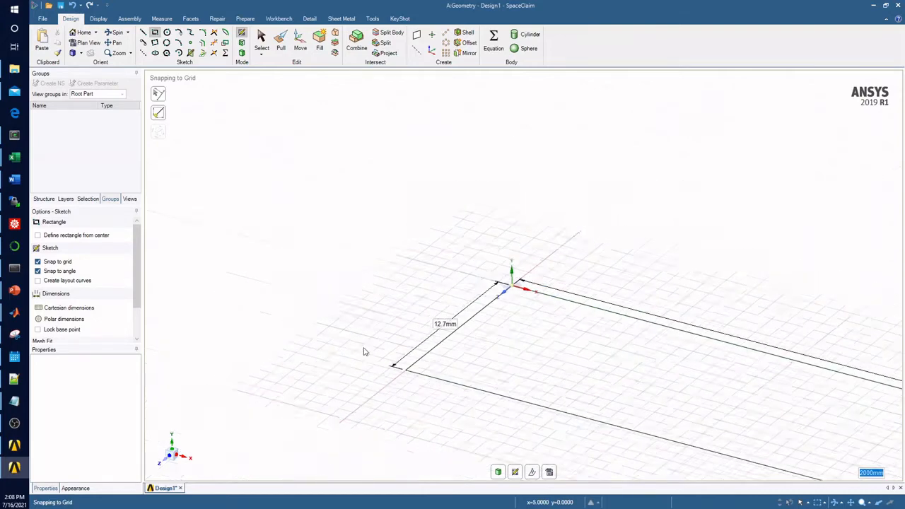
{"action": "scroll", "coordinate": [353, 325], "scroll_direction": "down", "scroll_amount": 3}
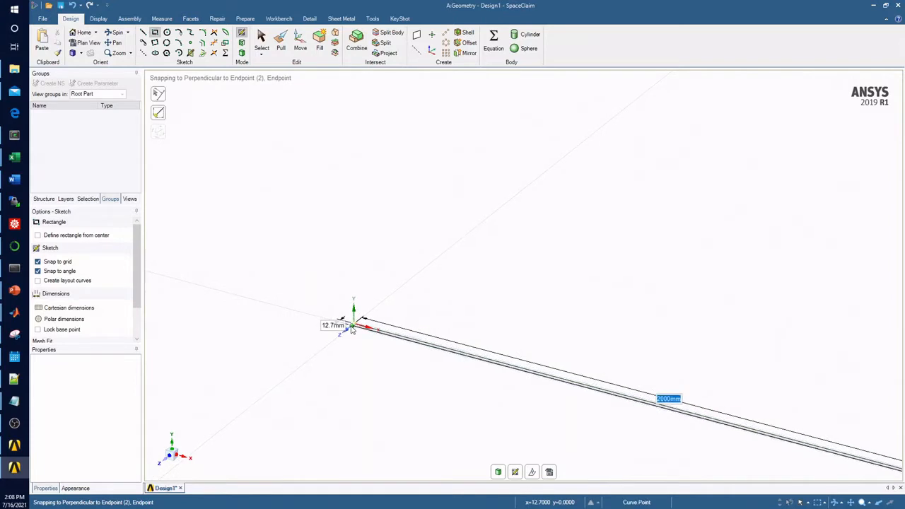
{"action": "scroll", "coordinate": [404, 396], "scroll_direction": "up", "scroll_amount": 4}
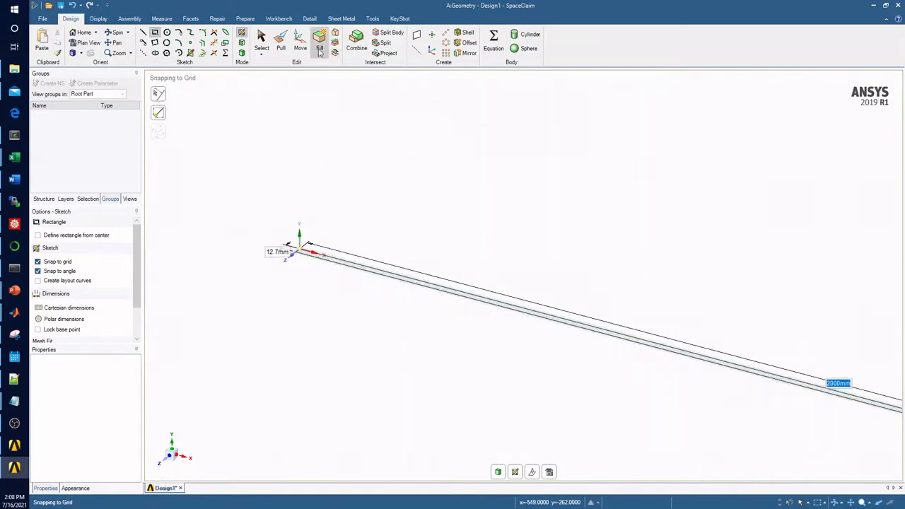
{"action": "left_click", "coordinate": [281, 43]}
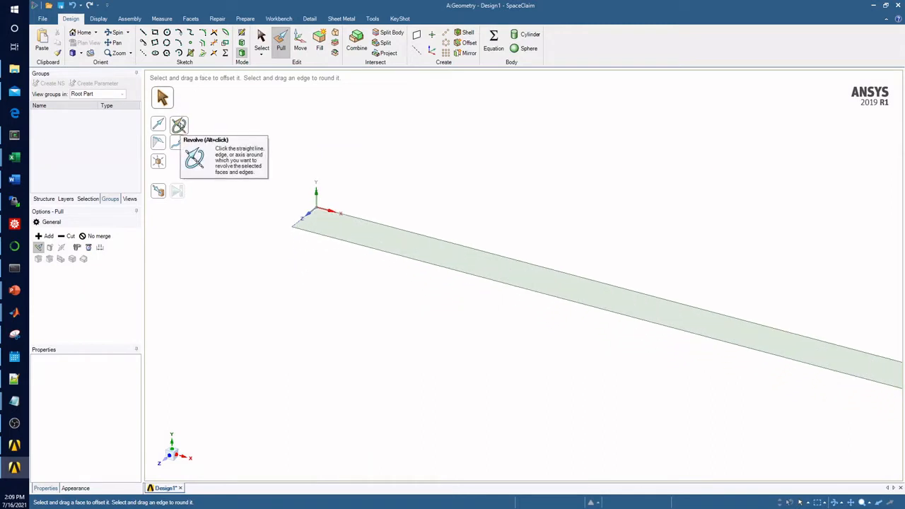
{"action": "left_click", "coordinate": [178, 126]}
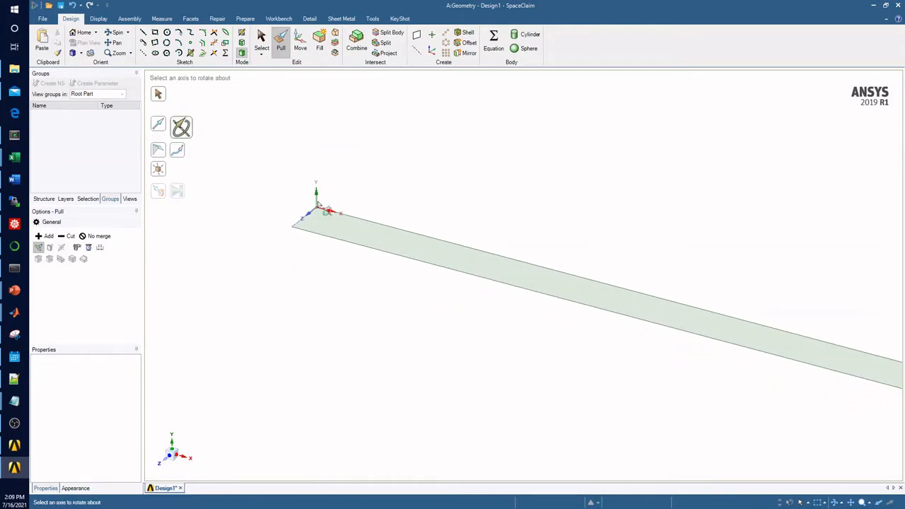
{"action": "left_click", "coordinate": [356, 220]}
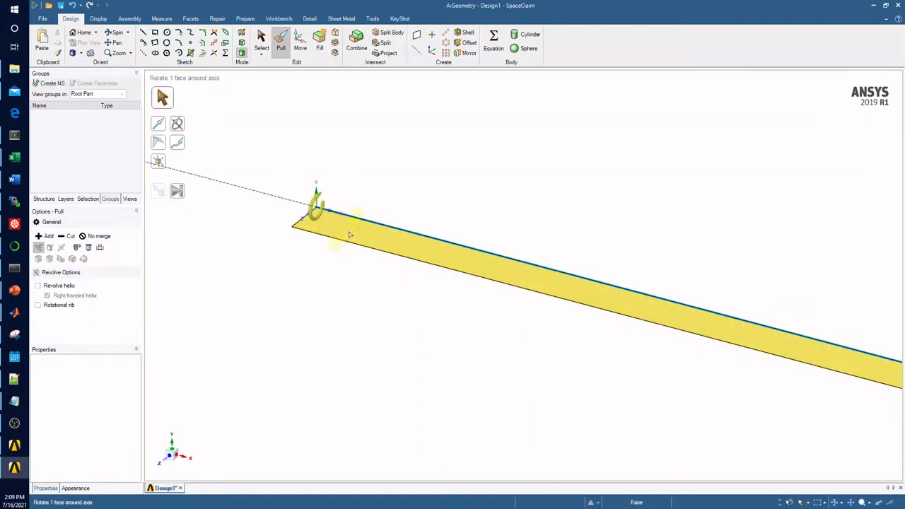
{"action": "left_click", "coordinate": [349, 234]}
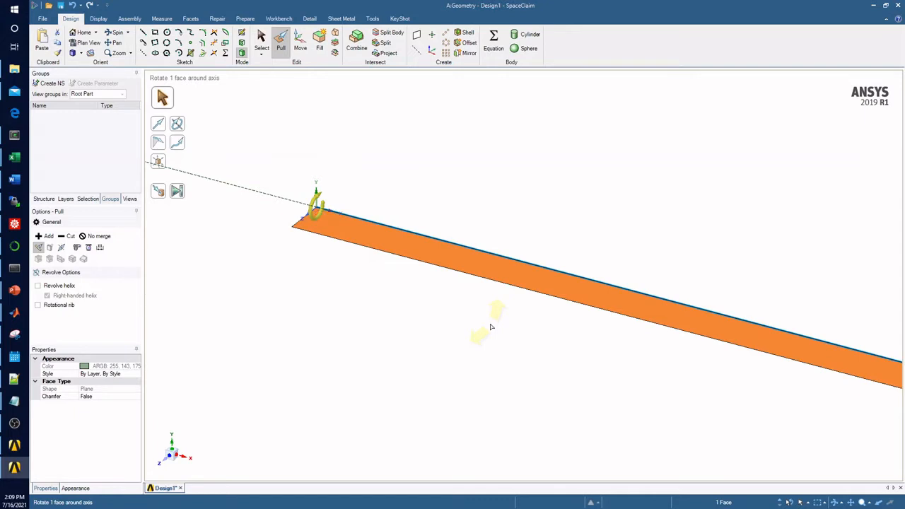
{"action": "middle_click_drag", "start_coordinate": [492, 327], "coordinate": [624, 349]}
{"action": "left_click", "coordinate": [378, 445]}
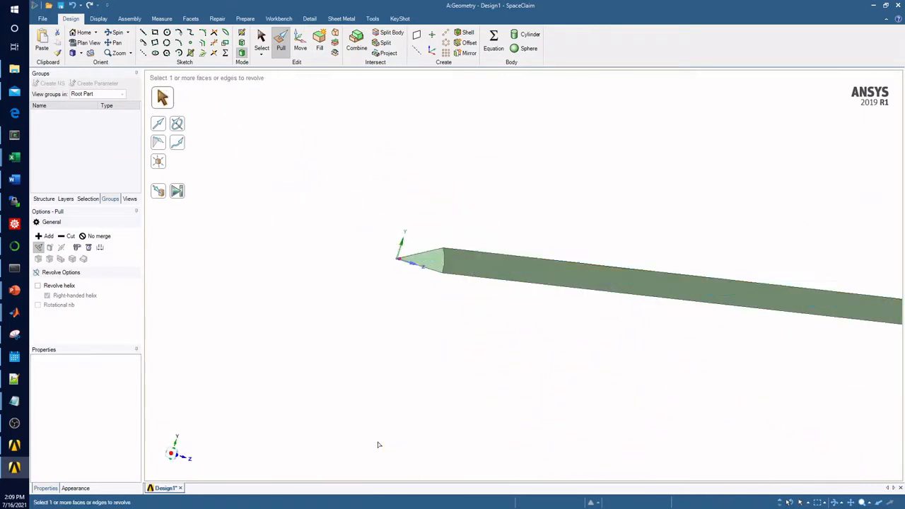
Step: Examine the revolved wedge around its sector-shaped end and check its body in the model structure
{"action": "middle_click_drag", "start_coordinate": [378, 444], "coordinate": [483, 376]}
{"action": "scroll", "coordinate": [408, 359], "scroll_direction": "down", "scroll_amount": 3}
{"action": "scroll", "coordinate": [418, 290], "scroll_direction": "up", "scroll_amount": 5}
{"action": "left_click", "coordinate": [360, 339]}
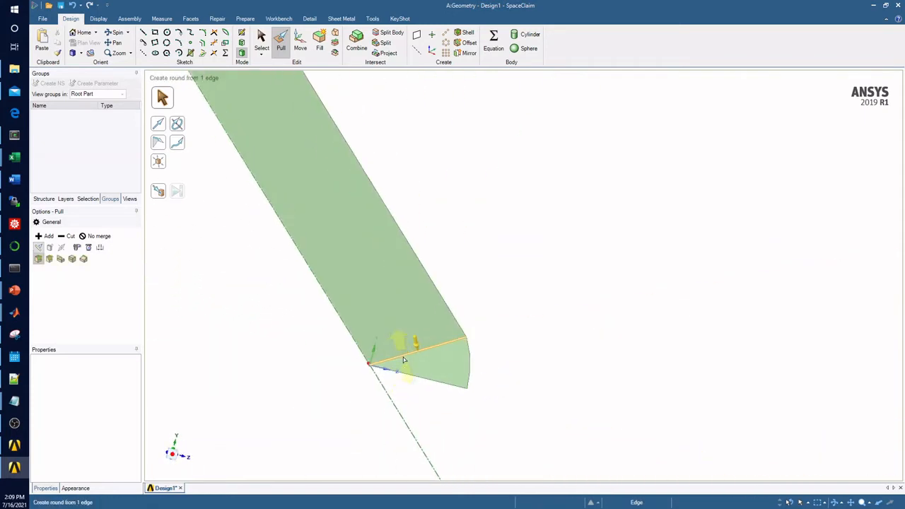
{"action": "middle_click_drag", "start_coordinate": [404, 360], "coordinate": [456, 375]}
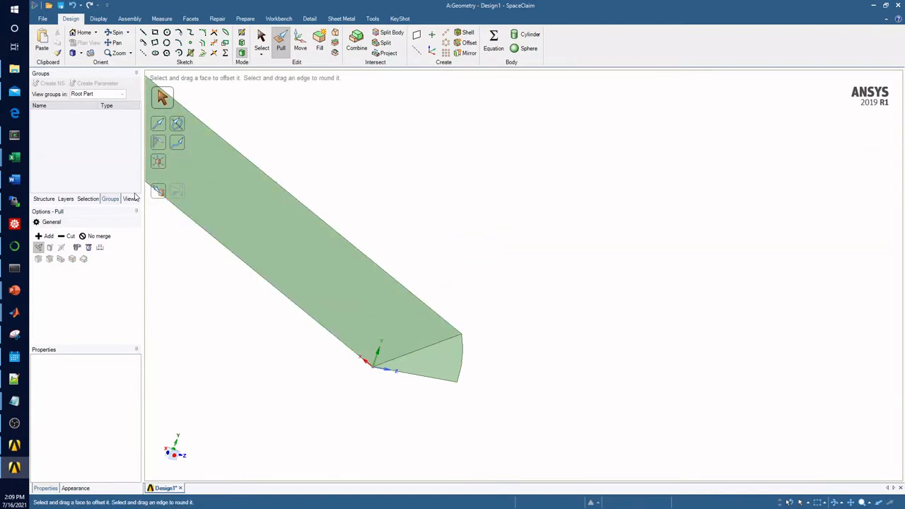
{"action": "left_click", "coordinate": [45, 200]}
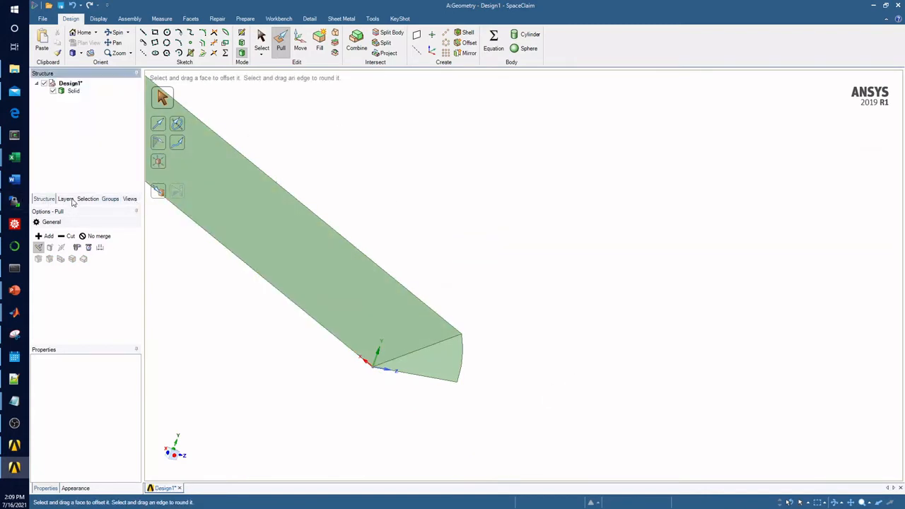
{"action": "left_click", "coordinate": [106, 200]}
Step: Create a named selection called Inlet from the sector-shaped end face at the origin
{"action": "scroll", "coordinate": [657, 356], "scroll_direction": "down", "scroll_amount": 3}
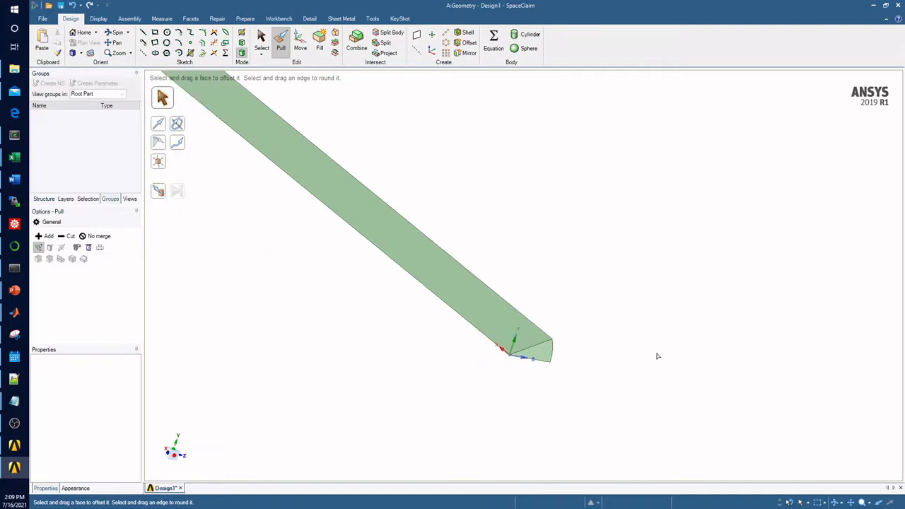
{"action": "left_click", "coordinate": [261, 41]}
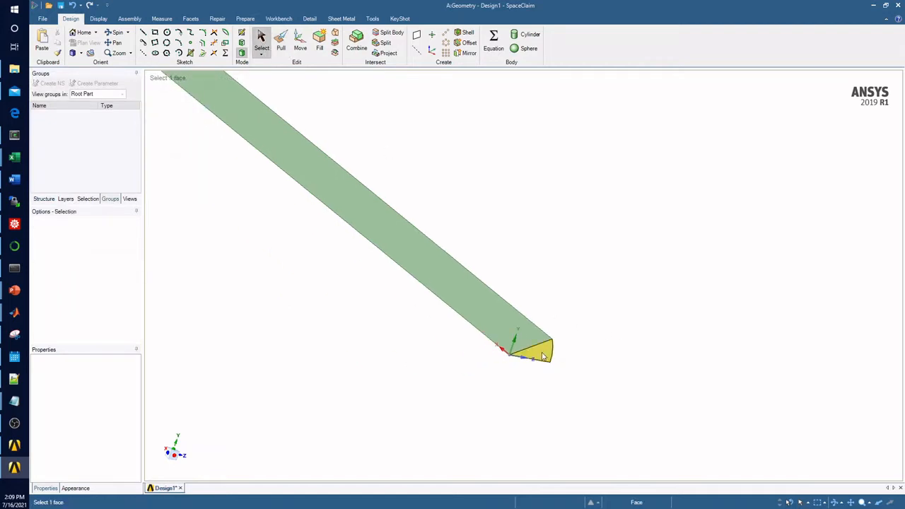
{"action": "left_click", "coordinate": [543, 356]}
{"action": "left_click", "coordinate": [49, 84]}
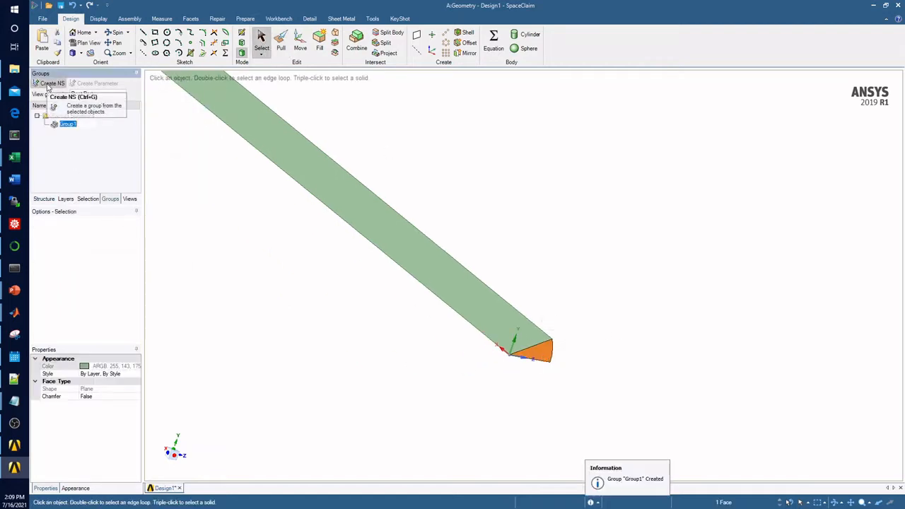
{"action": "type", "text": "Inle"}
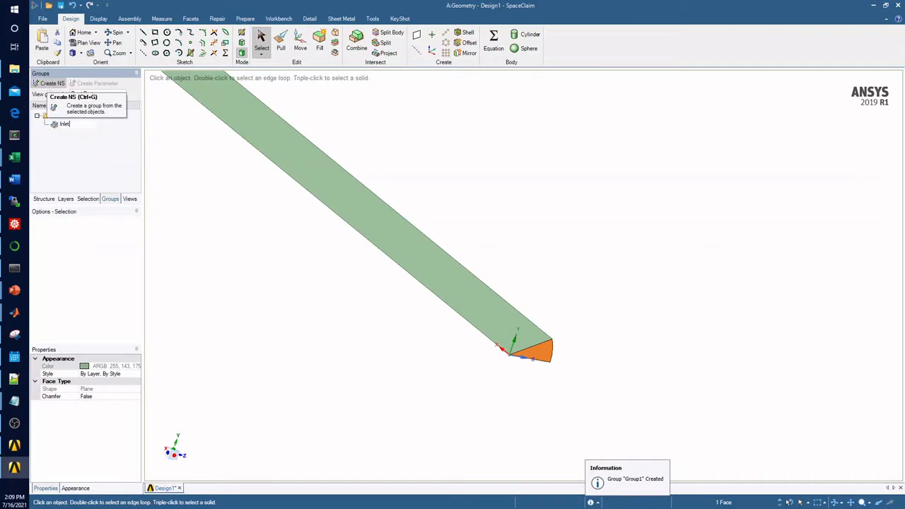
{"action": "type", "text": "t"}
{"action": "key", "text": "Return"}
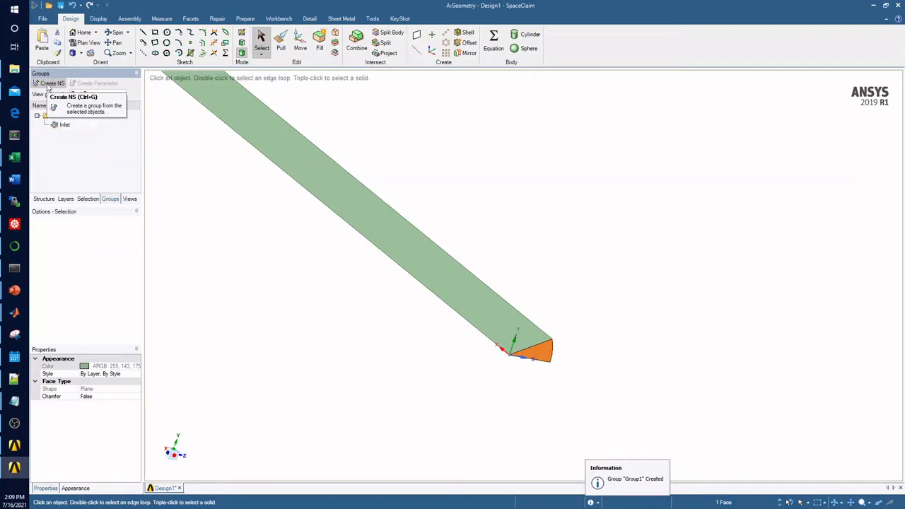
Step: Create a named selection called periodic-1 from the upper long flat side face of the wedge
{"action": "left_click", "coordinate": [499, 330]}
{"action": "left_click", "coordinate": [400, 371]}
{"action": "left_click", "coordinate": [512, 334]}
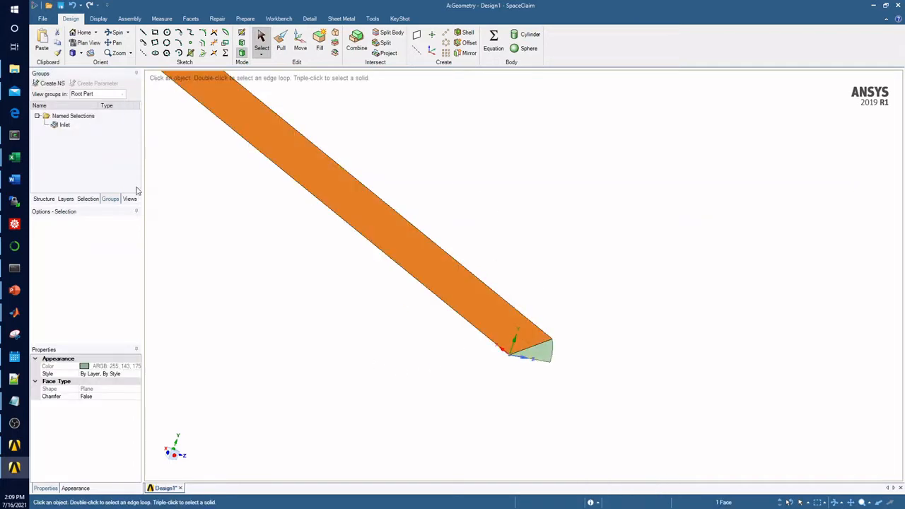
{"action": "left_click", "coordinate": [51, 83]}
{"action": "type", "text": "pe"}
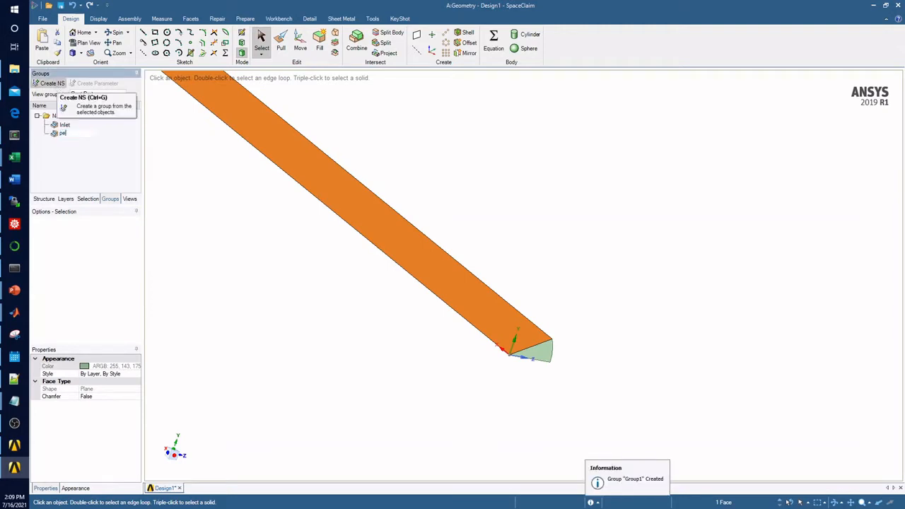
{"action": "type", "text": "riodic-1"}
{"action": "key", "text": "Return"}
Step: Create a named selection called periodic-2 from the other long flat side face of the wedge
{"action": "left_click", "coordinate": [434, 337]}
{"action": "middle_click_drag", "start_coordinate": [475, 282], "coordinate": [531, 372]}
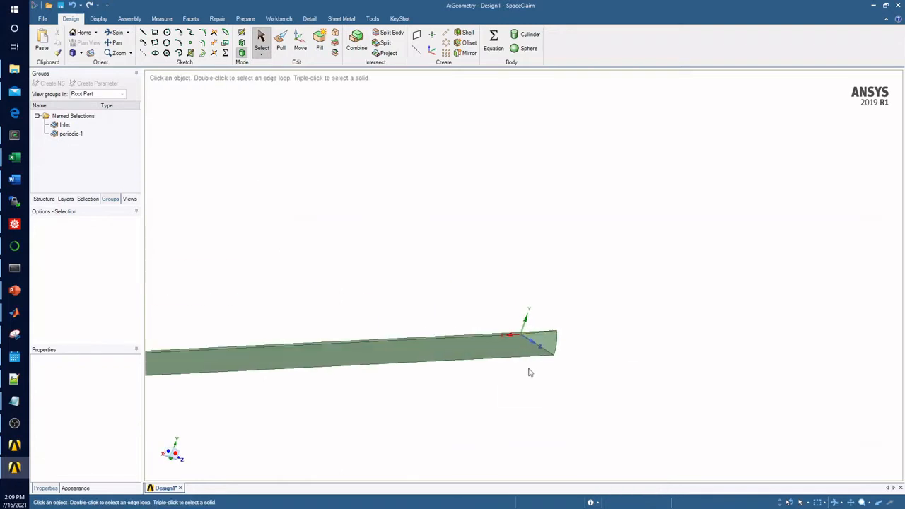
{"action": "left_click", "coordinate": [359, 338]}
{"action": "left_click", "coordinate": [44, 84]}
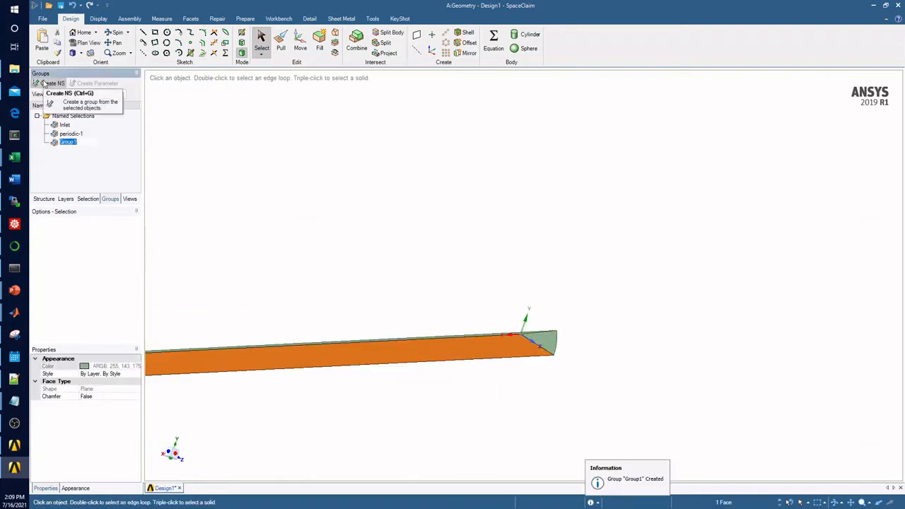
{"action": "type", "text": "periodic-2"}
{"action": "key", "text": "Return"}
Step: Create a named selection called outlet from the sector-shaped end face opposite the inlet
{"action": "left_click", "coordinate": [495, 177]}
{"action": "middle_click_drag", "start_coordinate": [495, 177], "coordinate": [693, 335]}
{"action": "middle_click_drag", "start_coordinate": [473, 350], "coordinate": [382, 285]}
{"action": "left_click", "coordinate": [382, 285]}
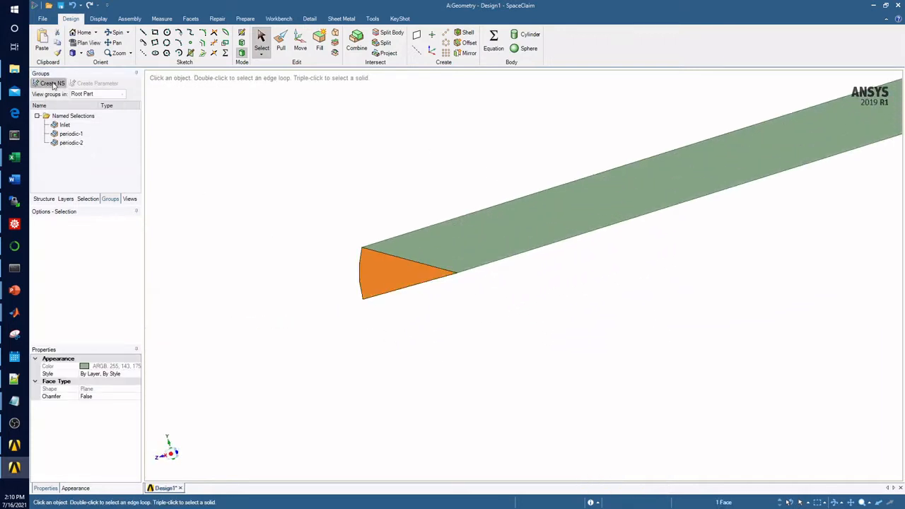
{"action": "left_click", "coordinate": [51, 83]}
{"action": "type", "text": "o"}
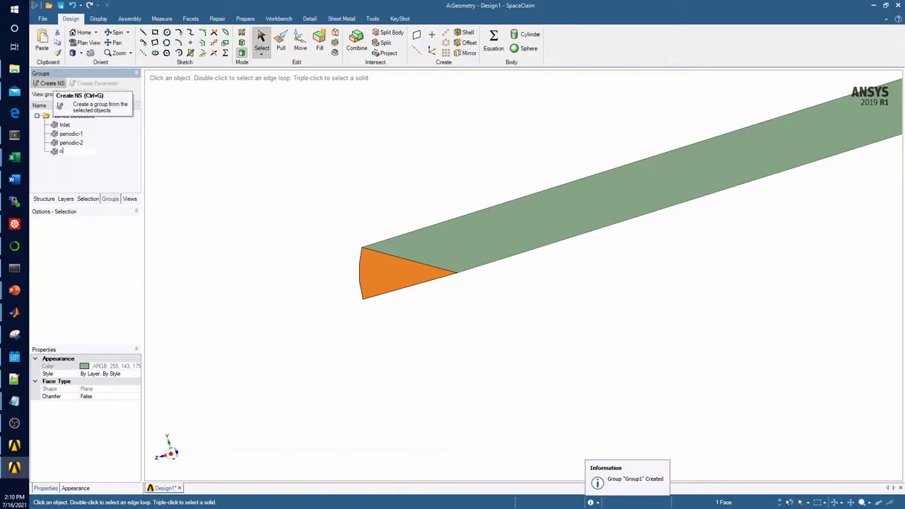
{"action": "type", "text": "utlet"}
{"action": "left_click", "coordinate": [729, 228]}
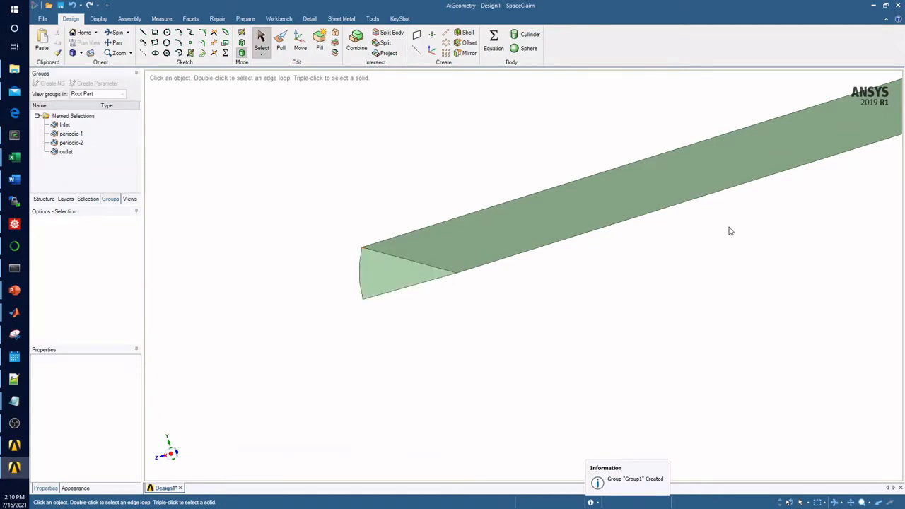
Step: Create a named selection called wall from the long curved outer face of the wedge
{"action": "middle_click_drag", "start_coordinate": [729, 228], "coordinate": [723, 366]}
{"action": "left_click", "coordinate": [559, 200]}
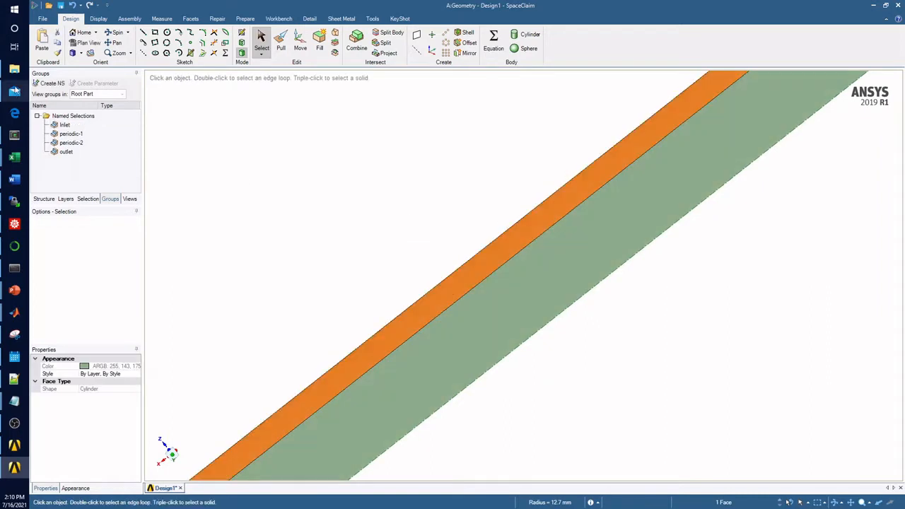
{"action": "left_click", "coordinate": [51, 83]}
{"action": "type", "text": "wall"}
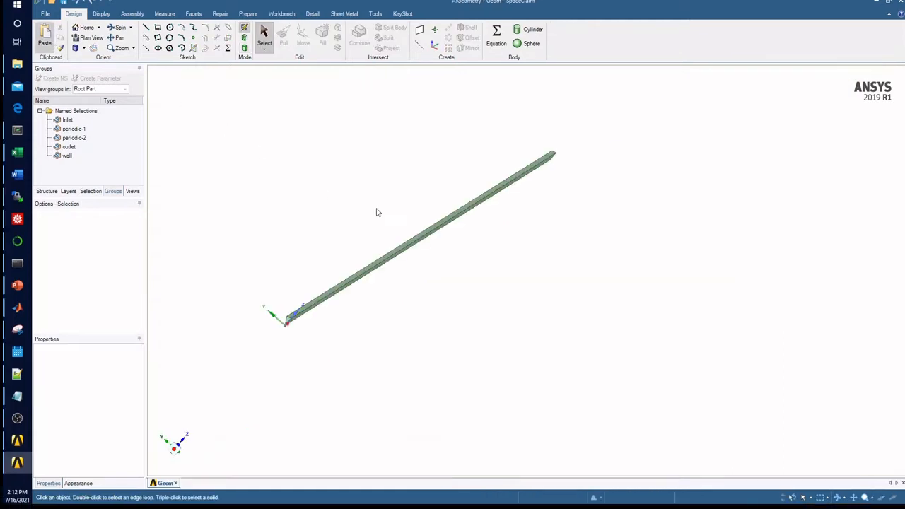
Step: Save the wedge geometry as a SpaceClaim document under its current file name
{"action": "middle_click_drag", "start_coordinate": [375, 210], "coordinate": [403, 262]}
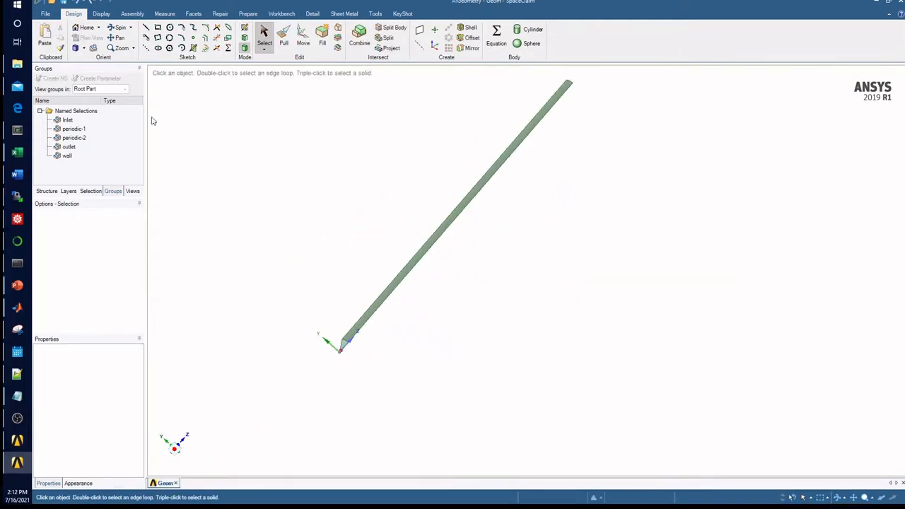
{"action": "left_click", "coordinate": [45, 14]}
{"action": "mouse_move", "coordinate": [61, 75]}
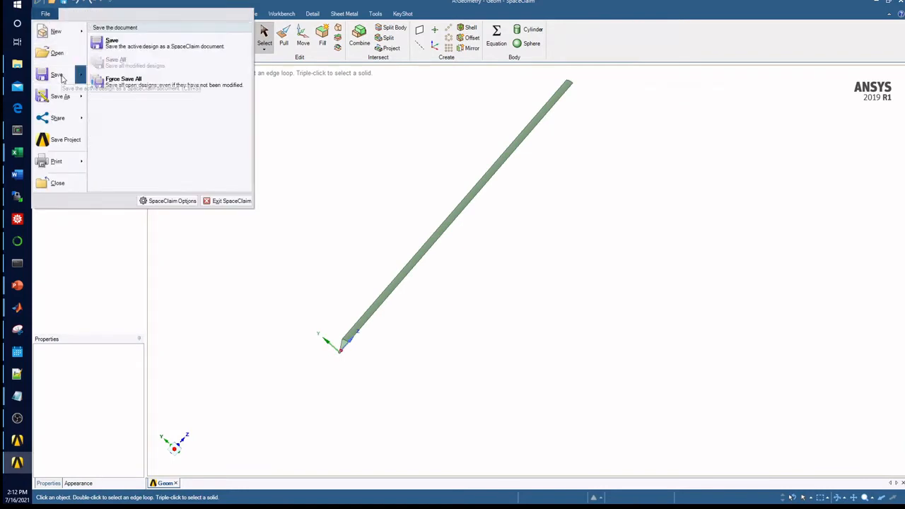
{"action": "left_click", "coordinate": [117, 41]}
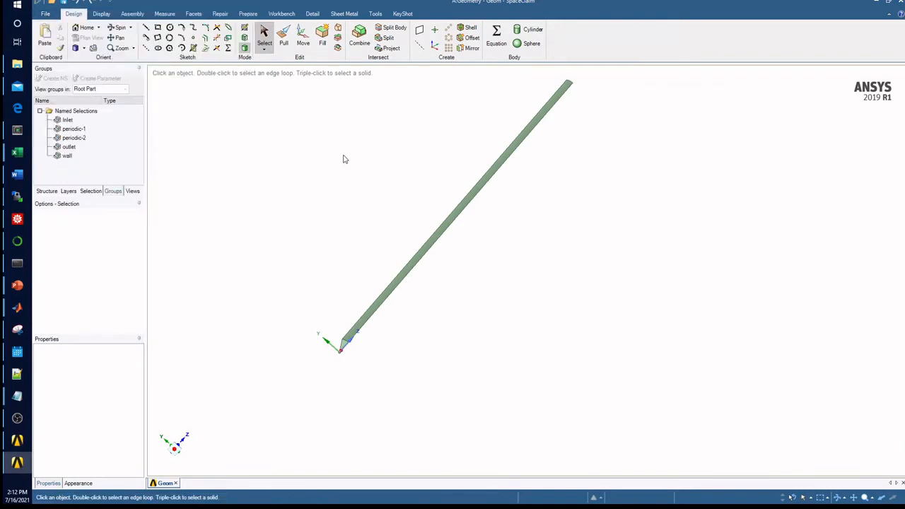
Step: Save the wedge geometry under the new name pipe_sector as a SpaceClaim file in the Documents folder Fluent_video
{"action": "left_click", "coordinate": [45, 13]}
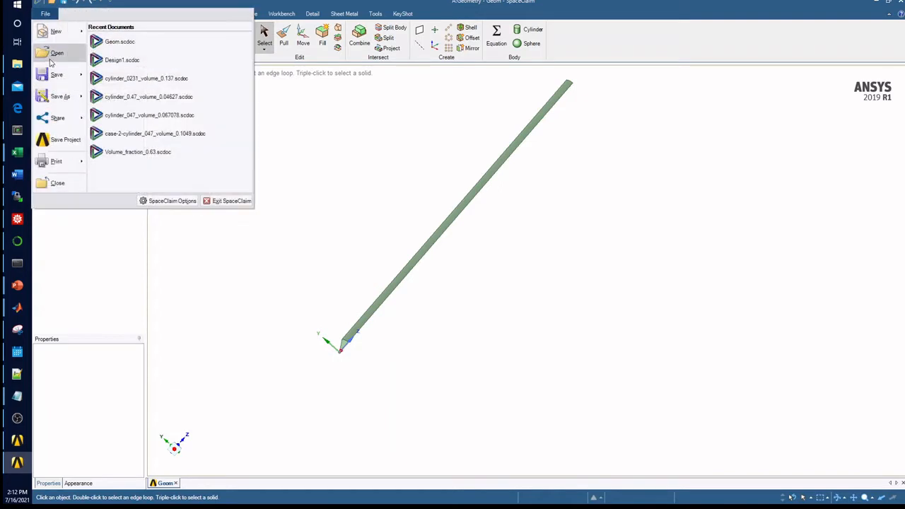
{"action": "mouse_move", "coordinate": [62, 98]}
{"action": "left_click", "coordinate": [123, 48]}
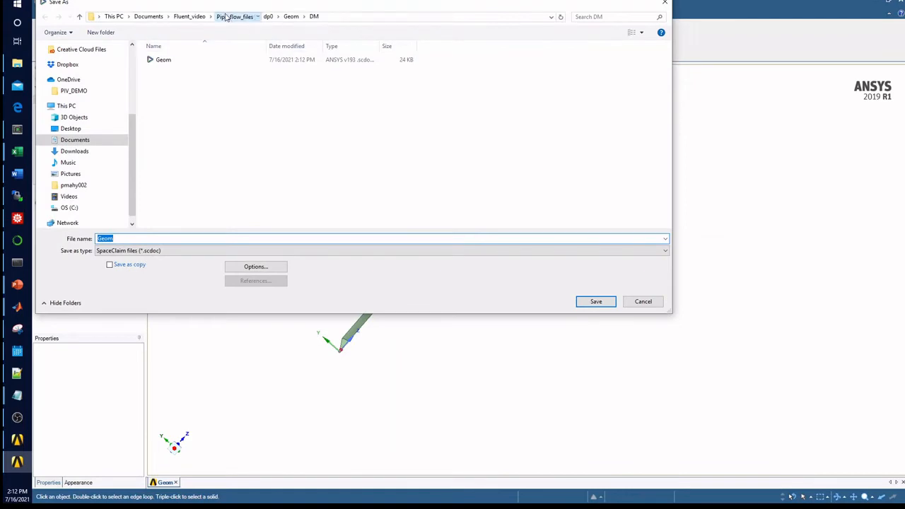
{"action": "left_click", "coordinate": [230, 16]}
{"action": "left_click", "coordinate": [191, 17]}
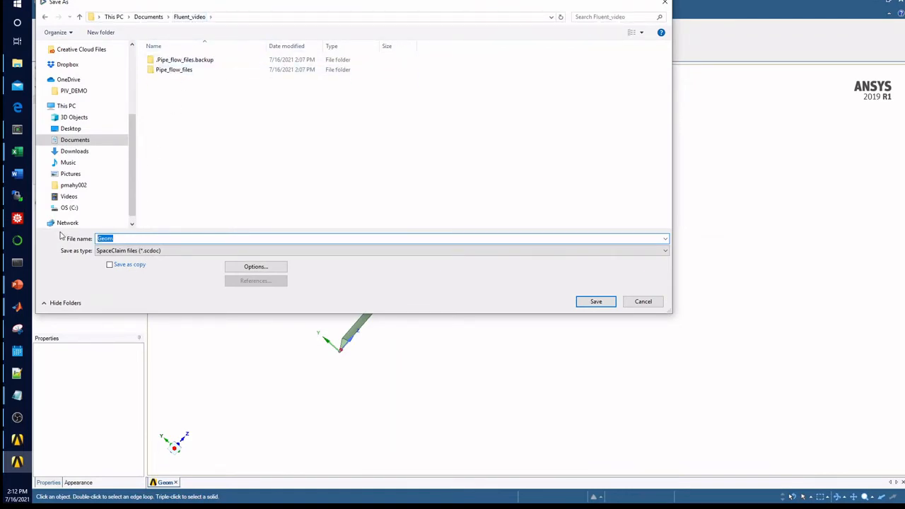
{"action": "type", "text": "Design"}
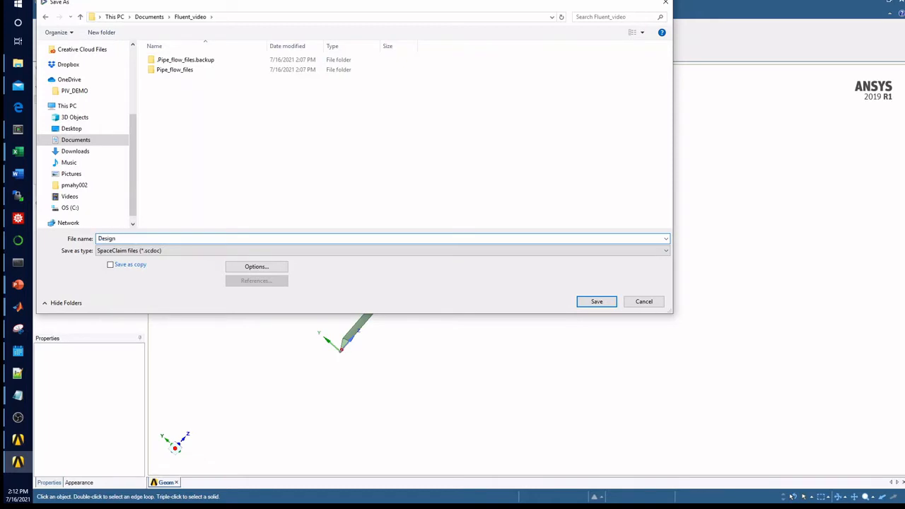
{"action": "key", "text": "BackSpace"}
{"action": "key", "text": "BackSpace"}
{"action": "key", "text": "BackSpace"}
{"action": "key", "text": "BackSpace"}
{"action": "key", "text": "BackSpace"}
{"action": "type", "text": "pipe"}
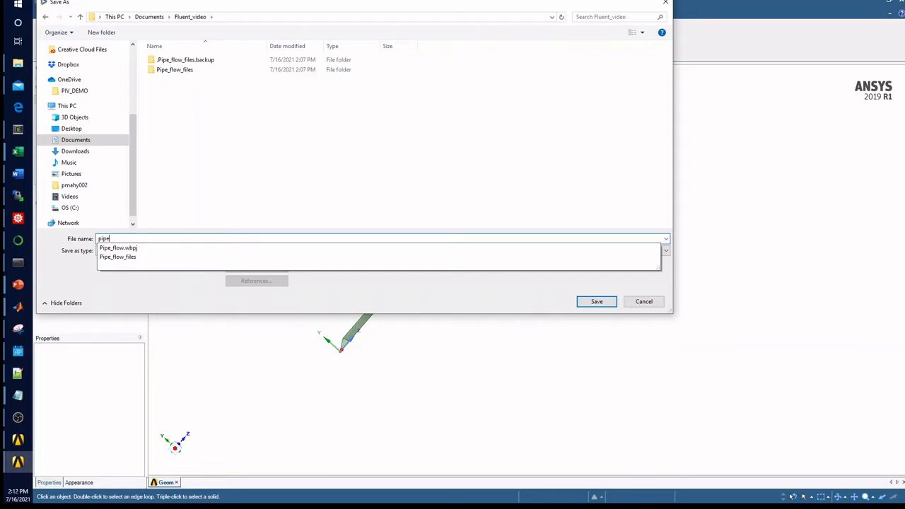
{"action": "type", "text": "_sec"}
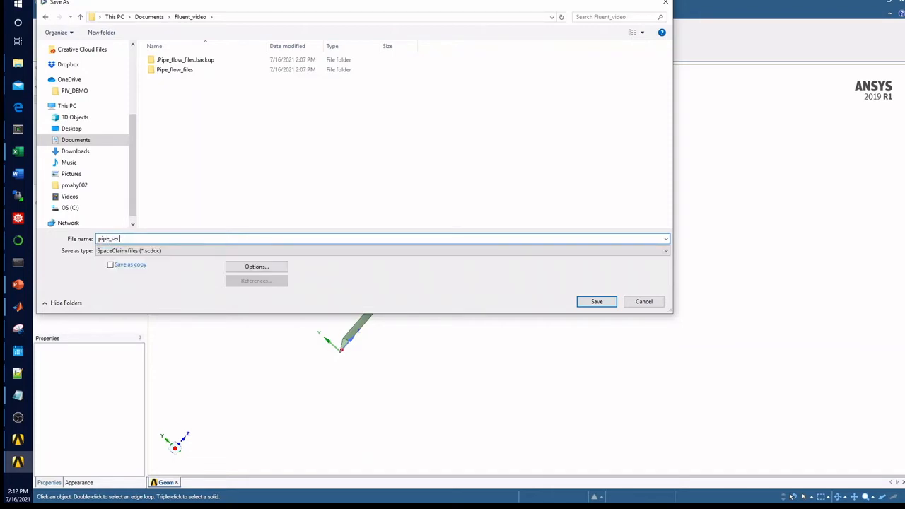
{"action": "type", "text": "tor"}
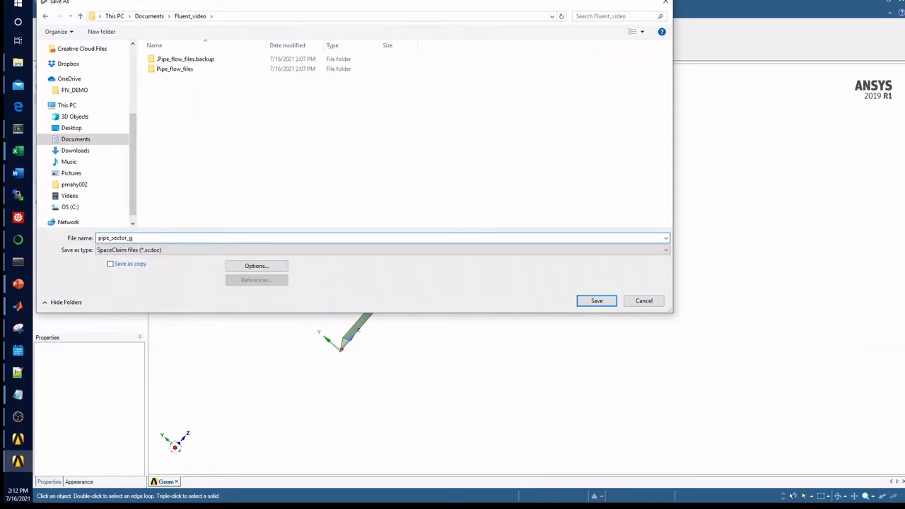
{"action": "key", "text": "Return"}
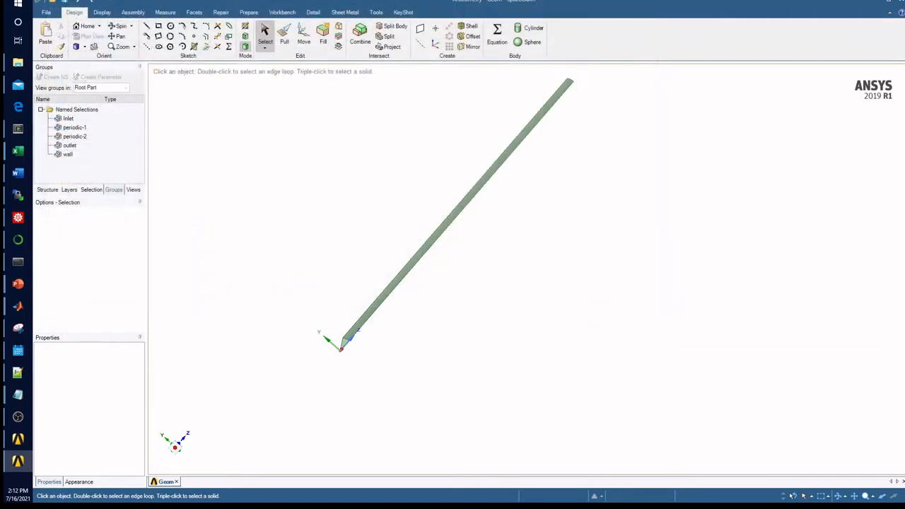
Step: Switch to Workbench and add a Fluent (with Fluent Meshing) component system beside the Geometry system in the project schematic
{"action": "left_click", "coordinate": [51, 14]}
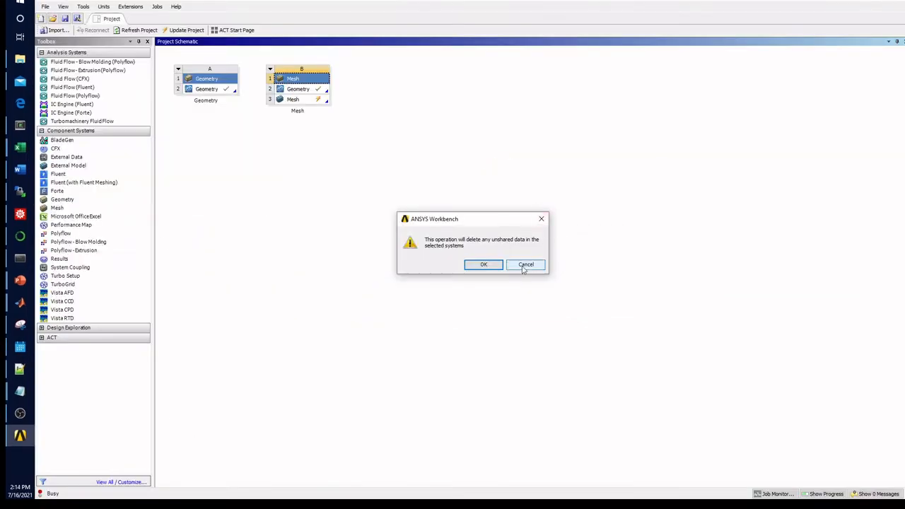
{"action": "left_click", "coordinate": [482, 265]}
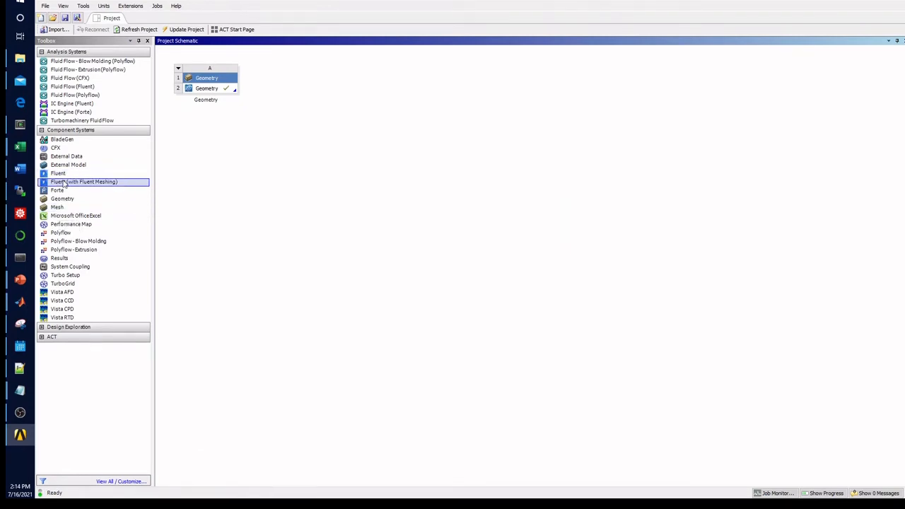
{"action": "left_click_drag", "start_coordinate": [64, 182], "coordinate": [323, 93]}
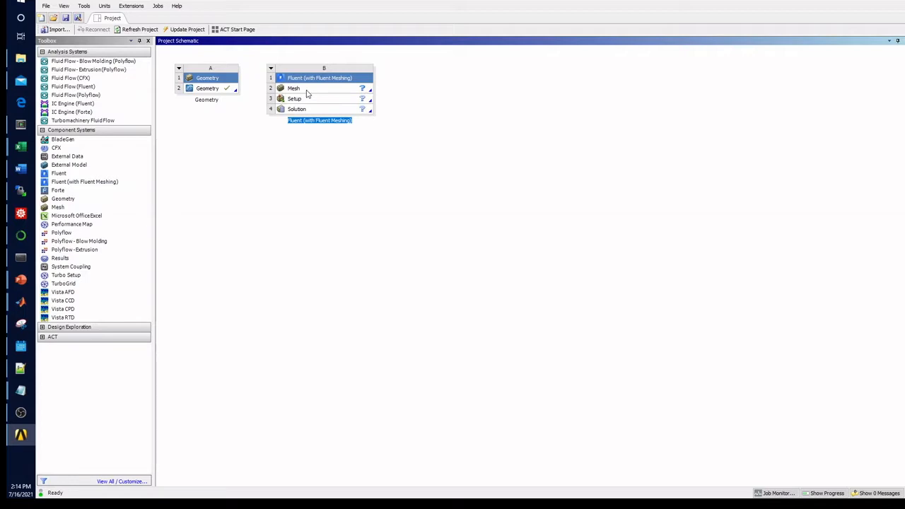
Step: Launch Fluent from the new system's Mesh cell with double precision enabled, and dismiss the start page
{"action": "double_click", "coordinate": [307, 93]}
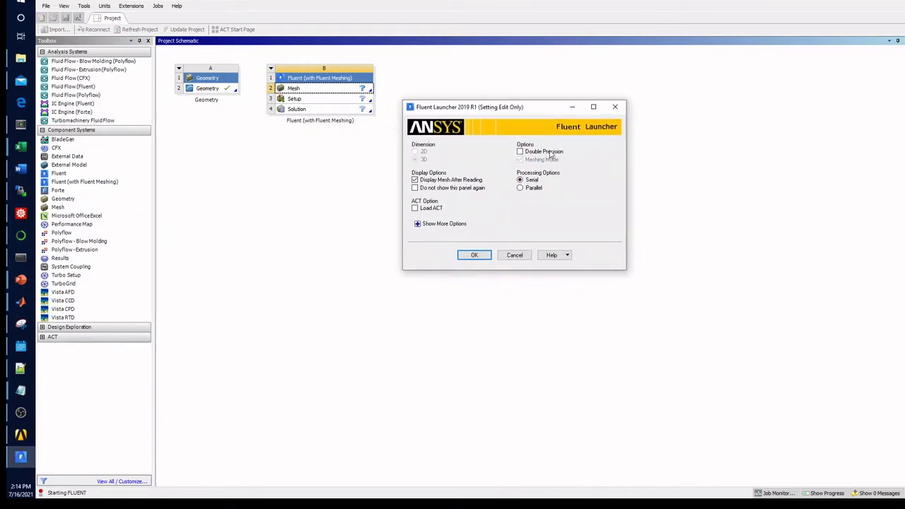
{"action": "left_click", "coordinate": [538, 153]}
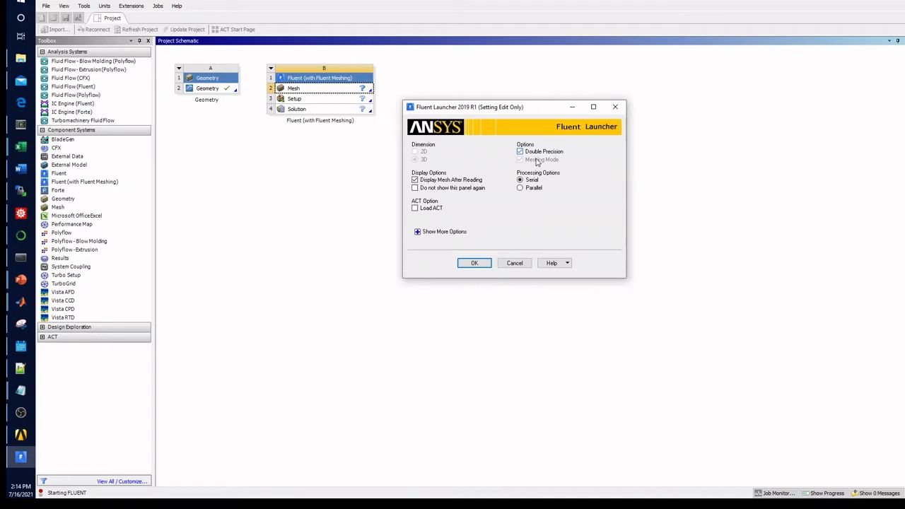
{"action": "left_click", "coordinate": [470, 263]}
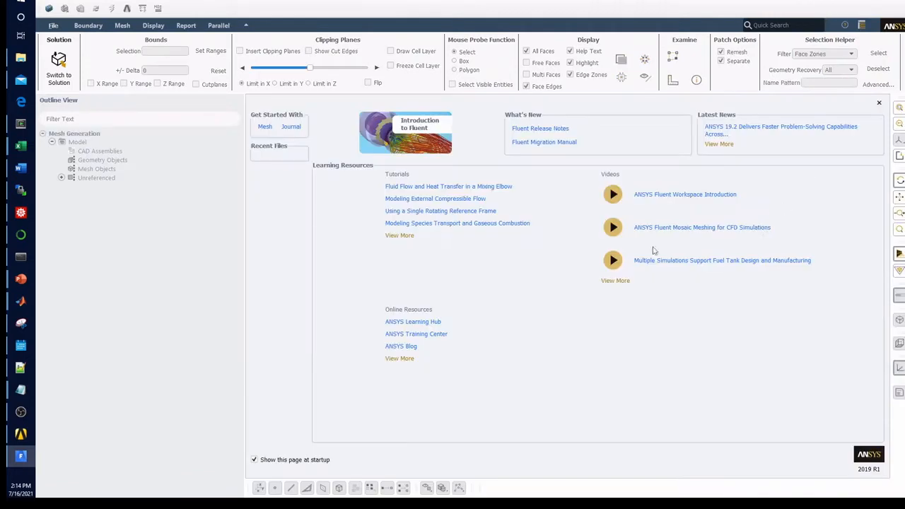
{"action": "left_click", "coordinate": [879, 102]}
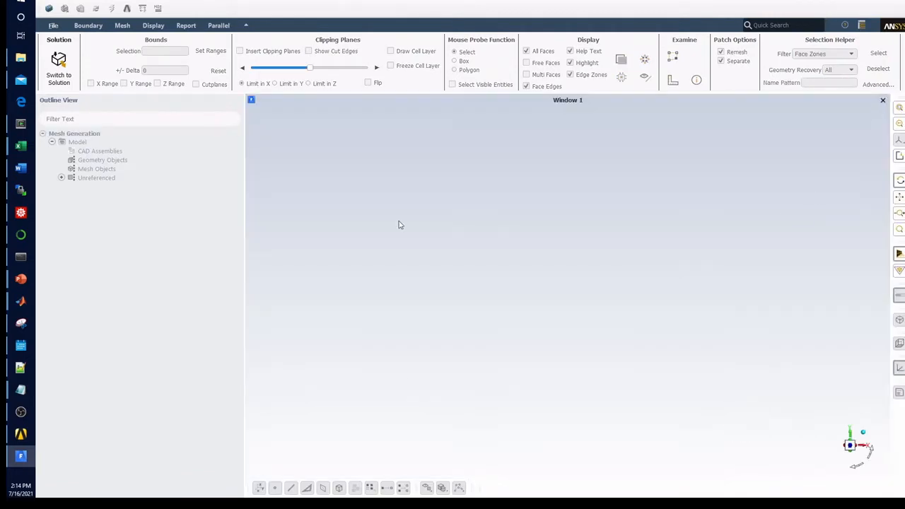
Step: Set up a CAD geometry import using the file pipe_sector.scdoc from the Fluent_video folder
{"action": "left_click", "coordinate": [53, 26]}
{"action": "mouse_move", "coordinate": [79, 95]}
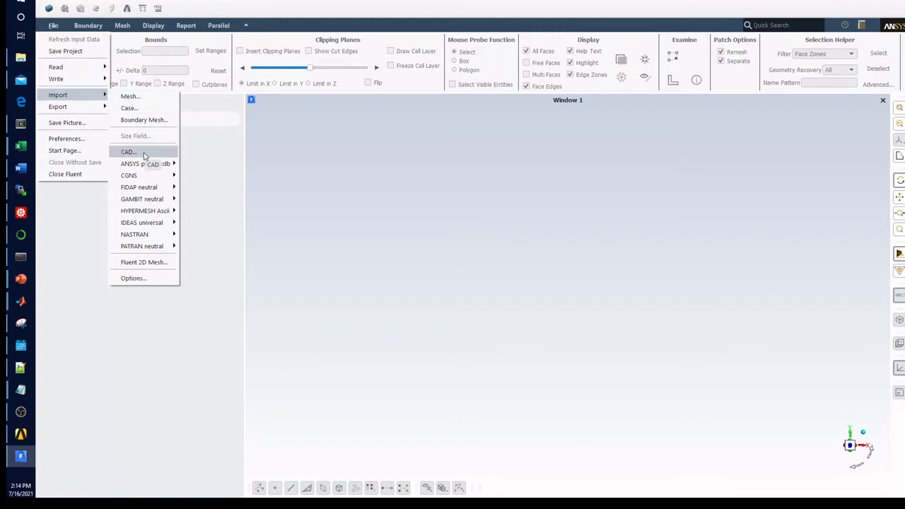
{"action": "left_click", "coordinate": [128, 152]}
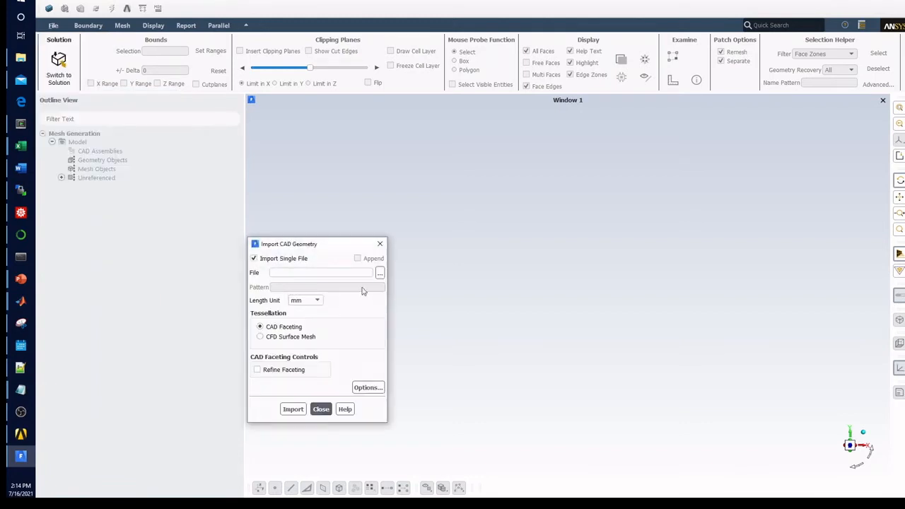
{"action": "left_click", "coordinate": [380, 273]}
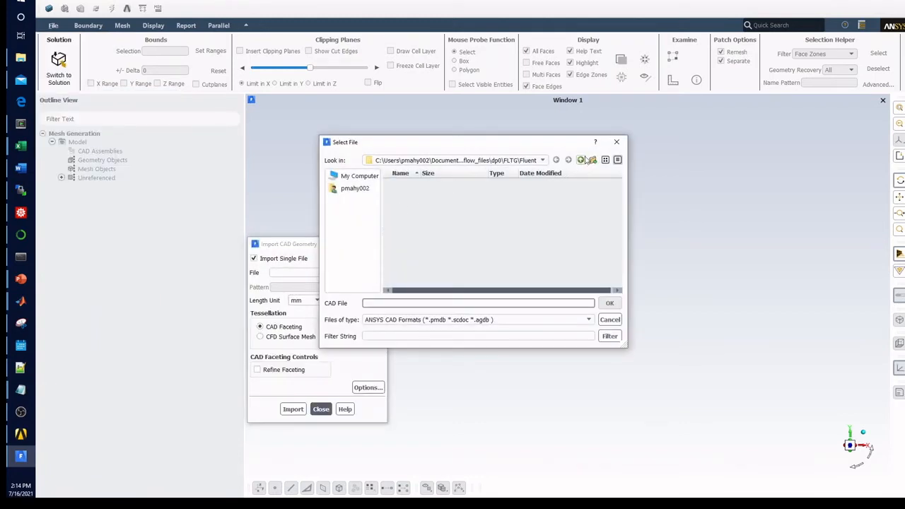
{"action": "left_click", "coordinate": [581, 159]}
{"action": "left_click", "coordinate": [580, 160]}
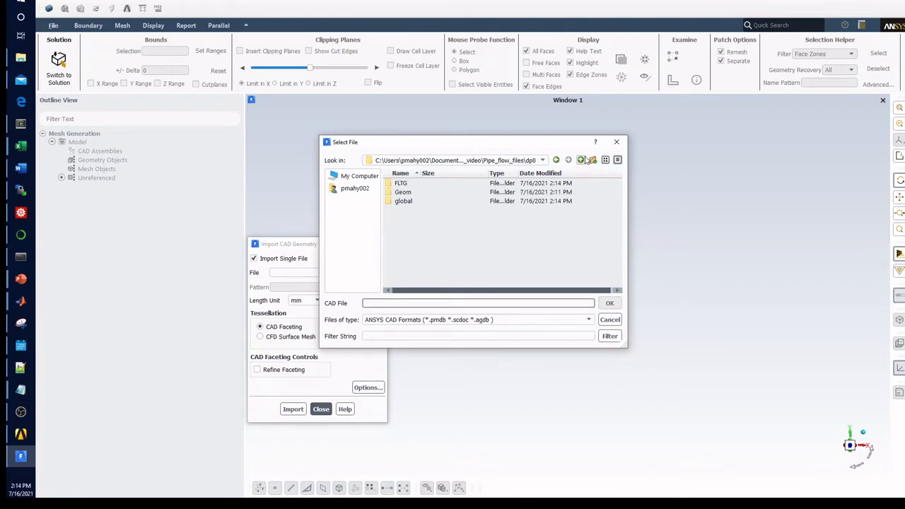
{"action": "left_click", "coordinate": [580, 160]}
{"action": "left_click", "coordinate": [580, 160]}
{"action": "left_click", "coordinate": [437, 202]}
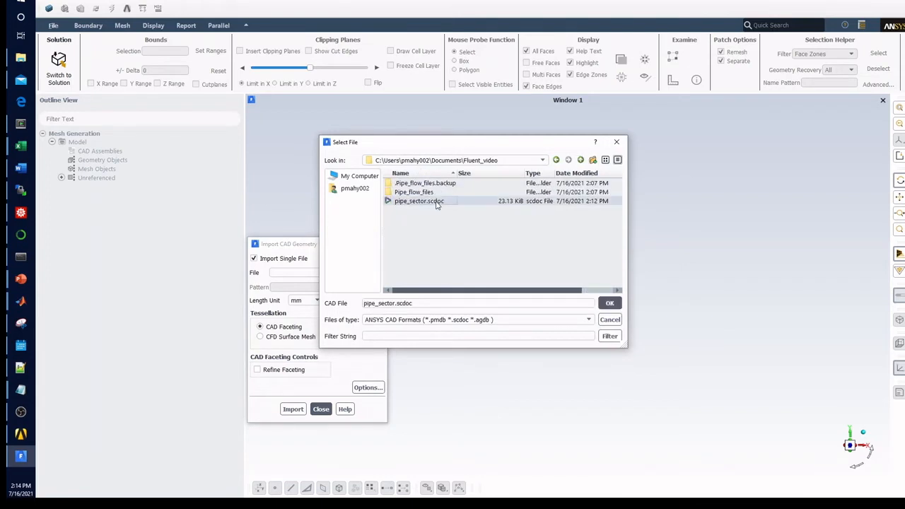
{"action": "double_click", "coordinate": [436, 202]}
Step: Import the pipe sector CAD geometry with mm as the length unit
{"action": "left_click_drag", "start_coordinate": [326, 245], "coordinate": [447, 154]}
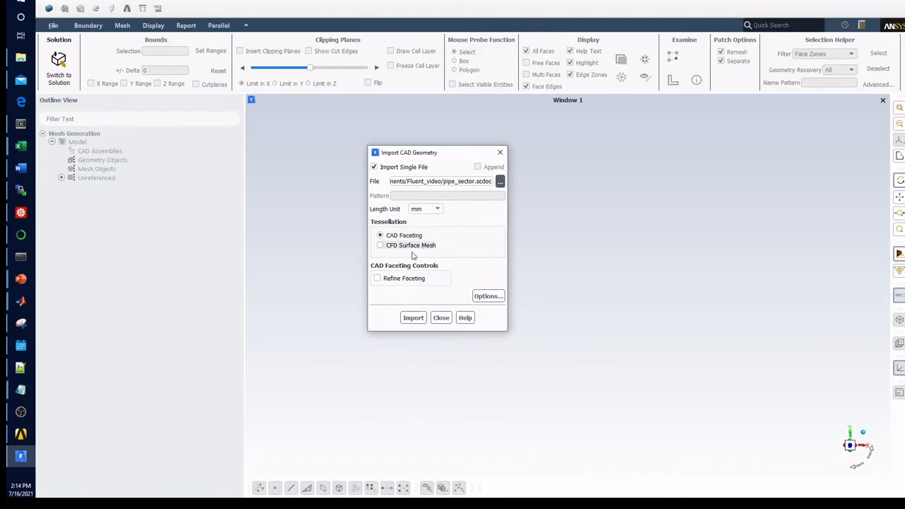
{"action": "left_click", "coordinate": [429, 212]}
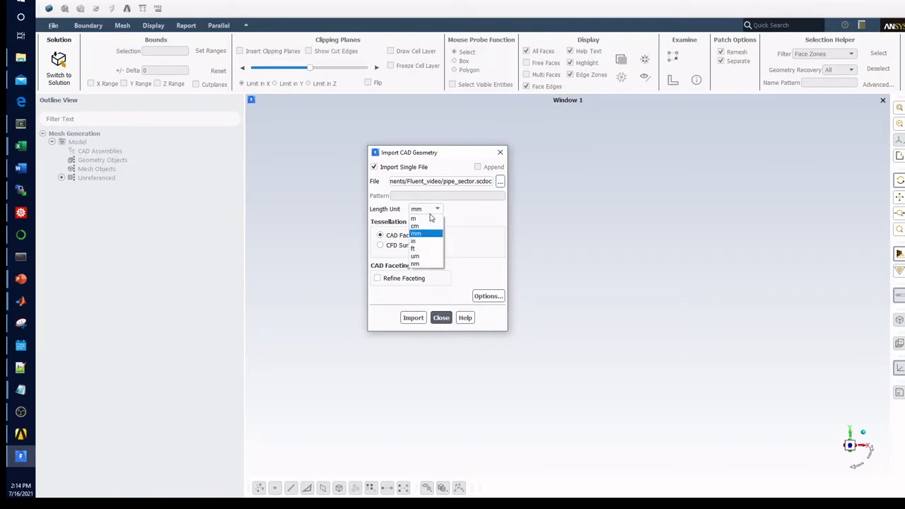
{"action": "left_click", "coordinate": [427, 233]}
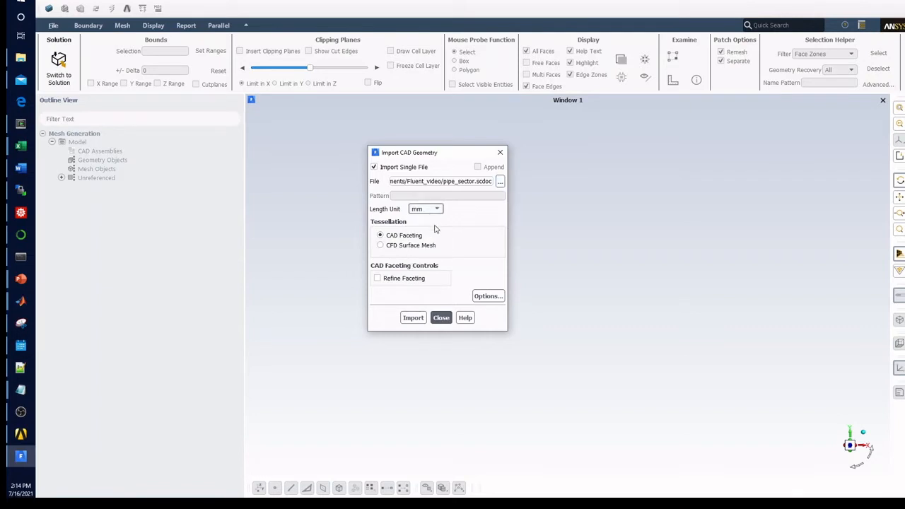
{"action": "left_click", "coordinate": [412, 318]}
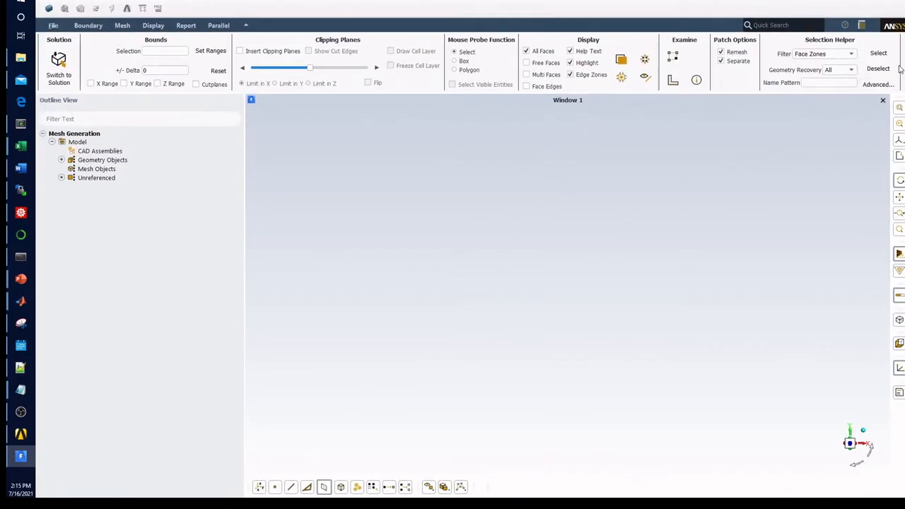
Step: Show the console and examine the import log for the processed named selections and geometry data, and return to the graphics view
{"action": "left_click", "coordinate": [861, 30]}
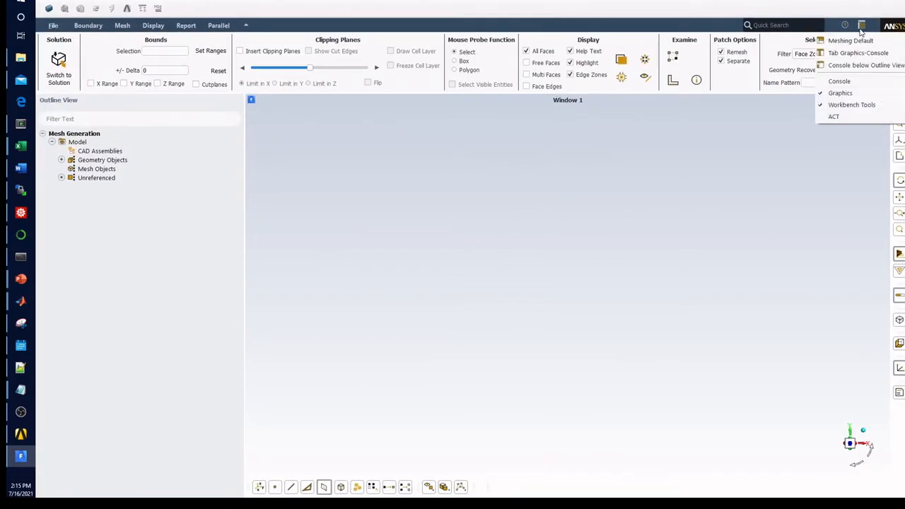
{"action": "left_click", "coordinate": [848, 82]}
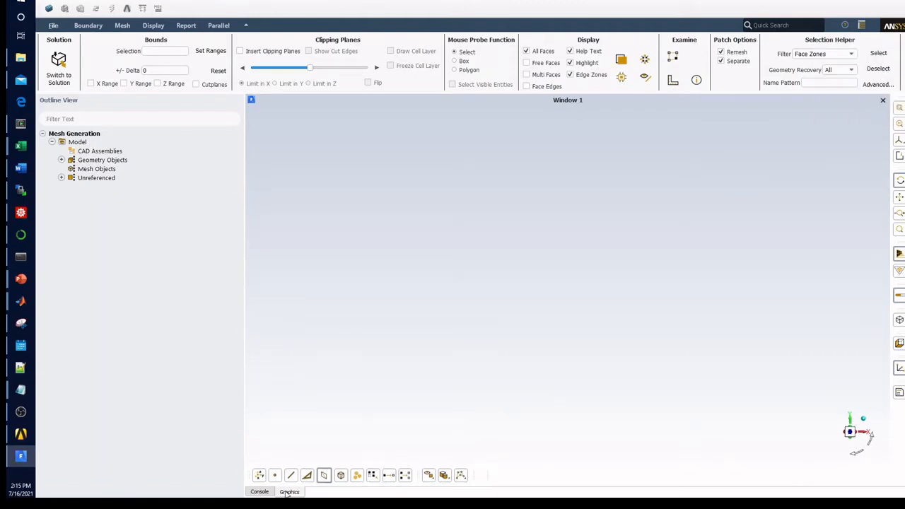
{"action": "left_click", "coordinate": [260, 492]}
{"action": "scroll", "coordinate": [362, 426], "scroll_direction": "up", "scroll_amount": 9}
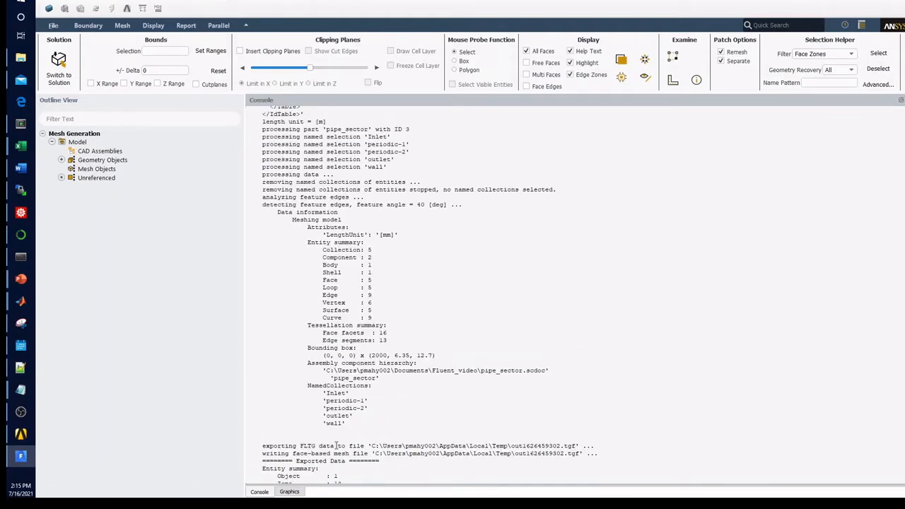
{"action": "scroll", "coordinate": [329, 342], "scroll_direction": "up", "scroll_amount": 4}
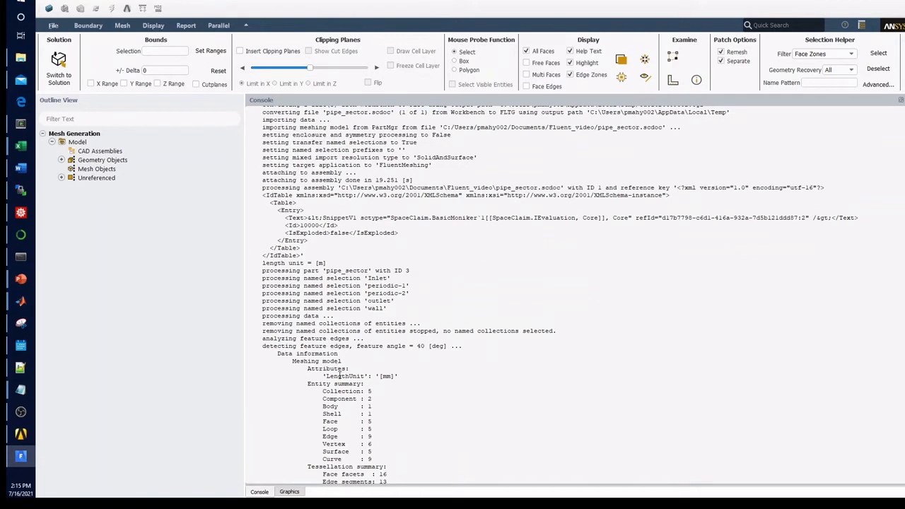
{"action": "scroll", "coordinate": [346, 388], "scroll_direction": "down", "scroll_amount": 5}
{"action": "left_click_drag", "start_coordinate": [368, 164], "coordinate": [393, 195]}
{"action": "scroll", "coordinate": [276, 480], "scroll_direction": "down", "scroll_amount": 8}
{"action": "left_click", "coordinate": [289, 491]}
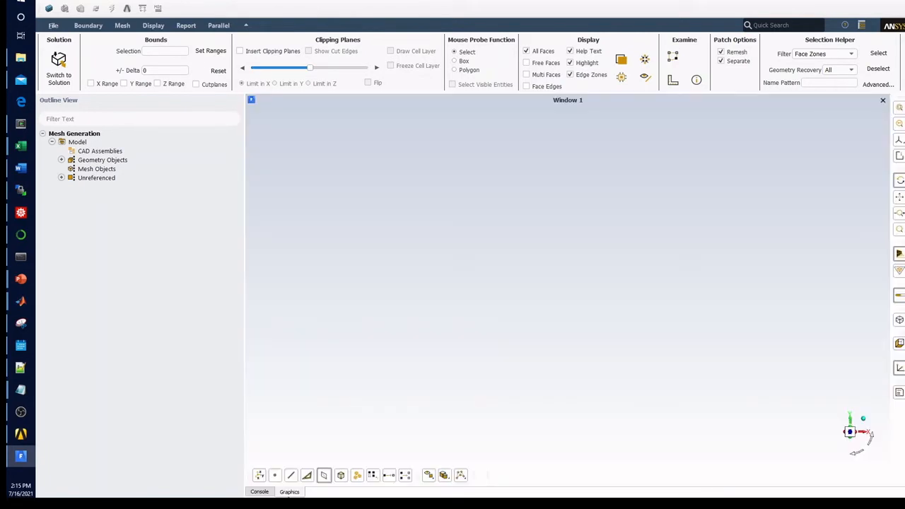
Step: Draw all face zone labels of the imported pipe_sector solid and inspect the wedge's end and side faces
{"action": "left_click", "coordinate": [62, 160]}
{"action": "left_click", "coordinate": [70, 168]}
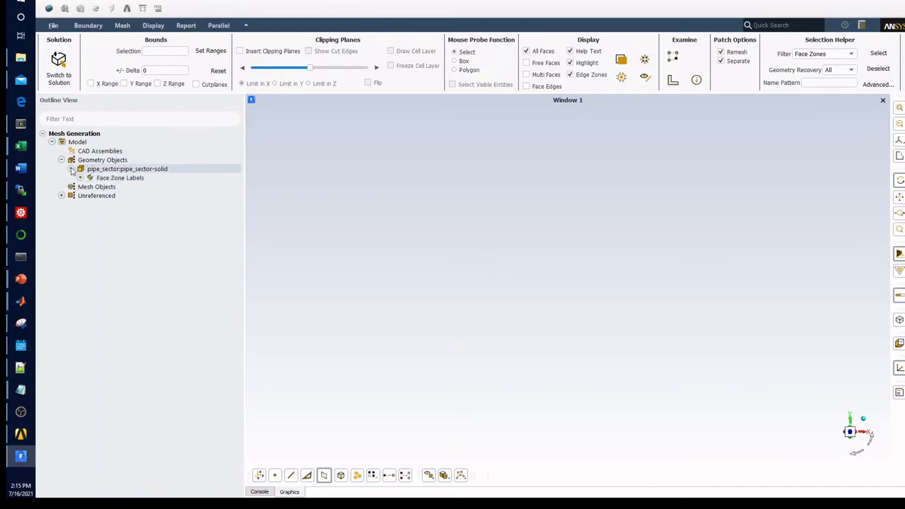
{"action": "double_click", "coordinate": [99, 179]}
{"action": "right_click", "coordinate": [99, 181]}
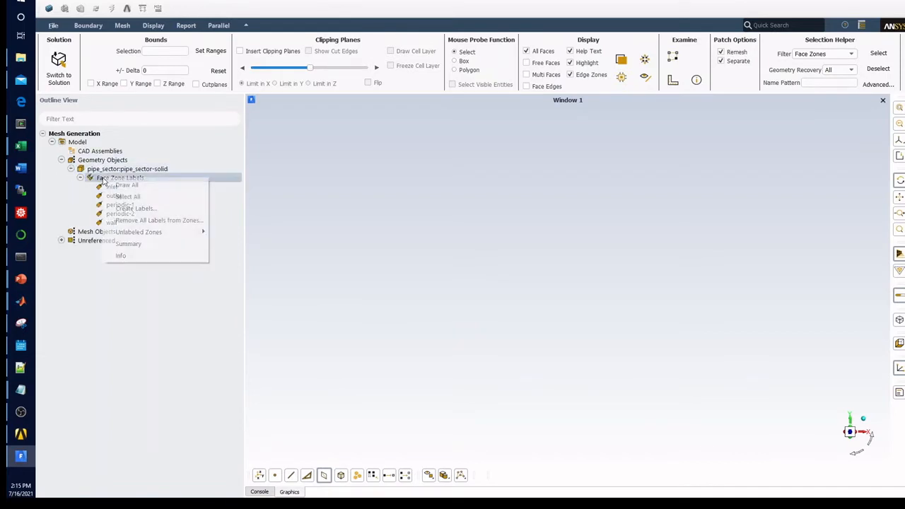
{"action": "left_click", "coordinate": [141, 184]}
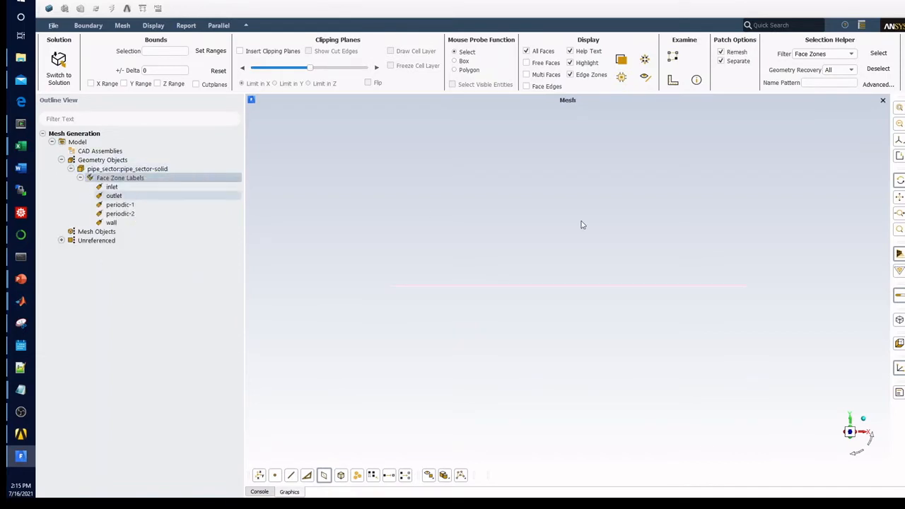
{"action": "left_click_drag", "start_coordinate": [580, 222], "coordinate": [675, 288]}
{"action": "scroll", "coordinate": [349, 293], "scroll_direction": "up", "scroll_amount": 6}
{"action": "left_click_drag", "start_coordinate": [533, 302], "coordinate": [475, 265]}
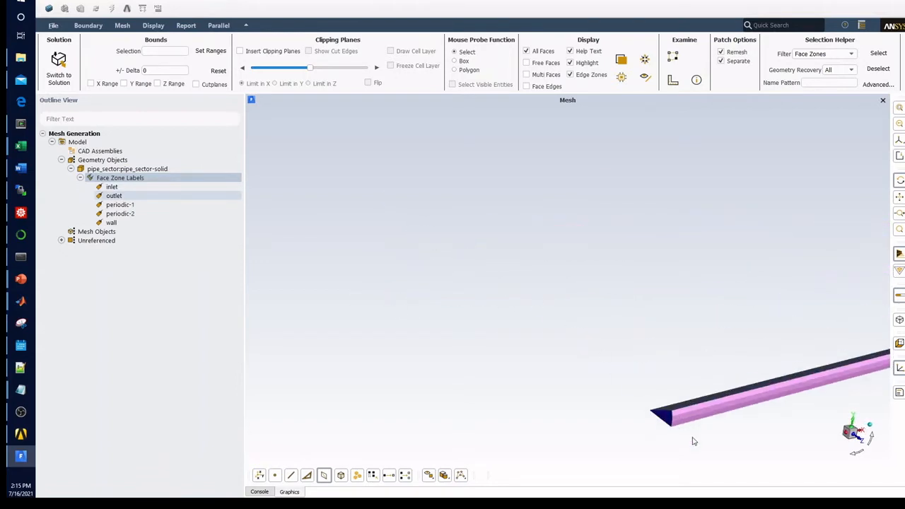
{"action": "left_click_drag", "start_coordinate": [693, 441], "coordinate": [635, 362]}
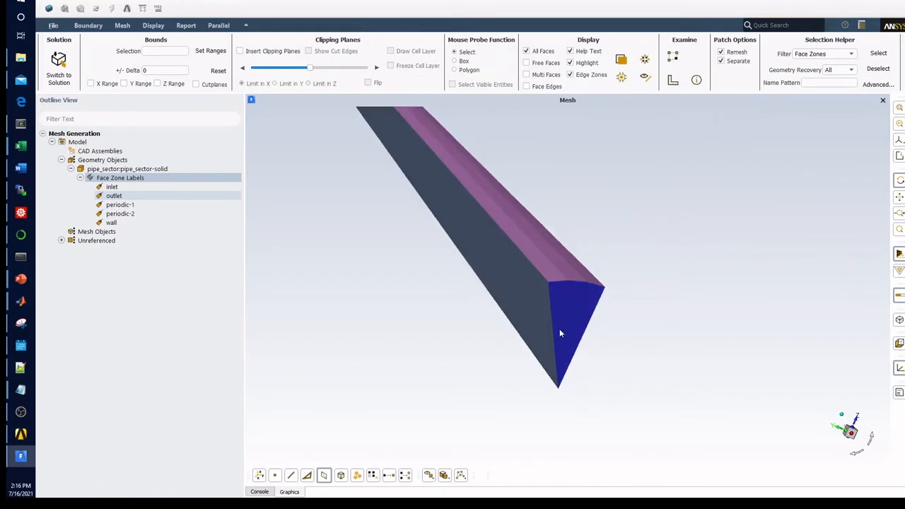
{"action": "left_click_drag", "start_coordinate": [559, 334], "coordinate": [550, 269]}
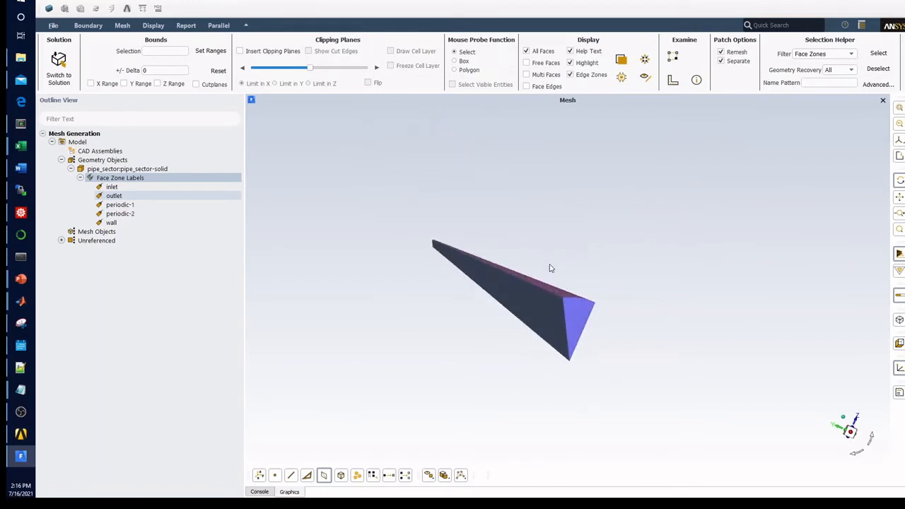
Step: Set up the model's periodicity with a 30-degree angle, a 0, 0, 0 pivot and an axis of X 1, Y 0, Z 0
{"action": "left_click", "coordinate": [120, 204]}
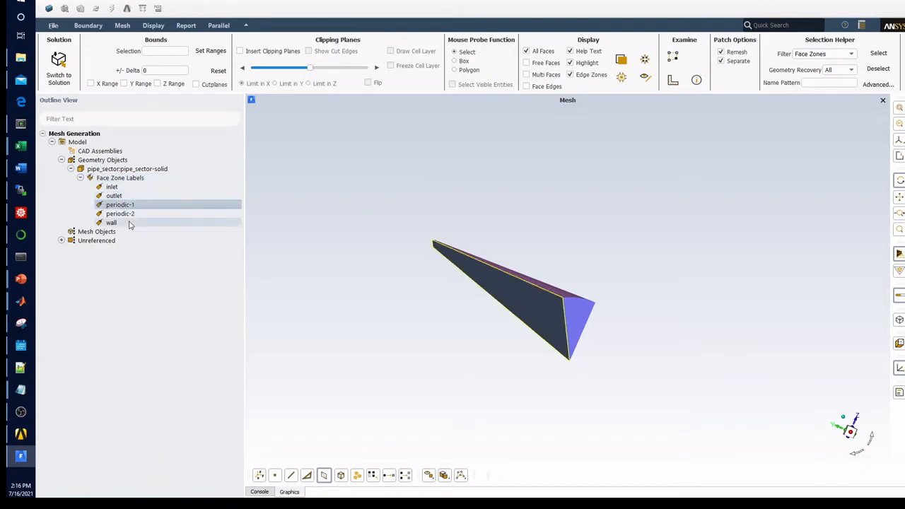
{"action": "left_click", "coordinate": [82, 143]}
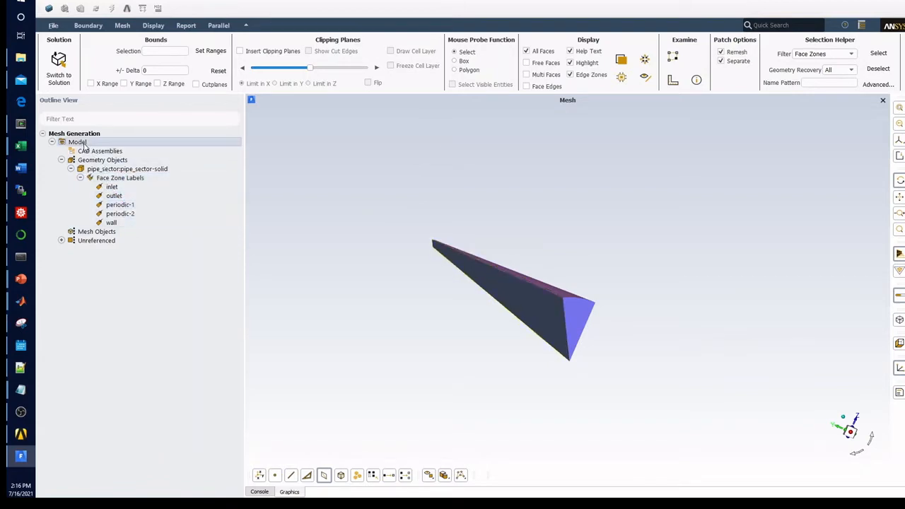
{"action": "right_click", "coordinate": [83, 144]}
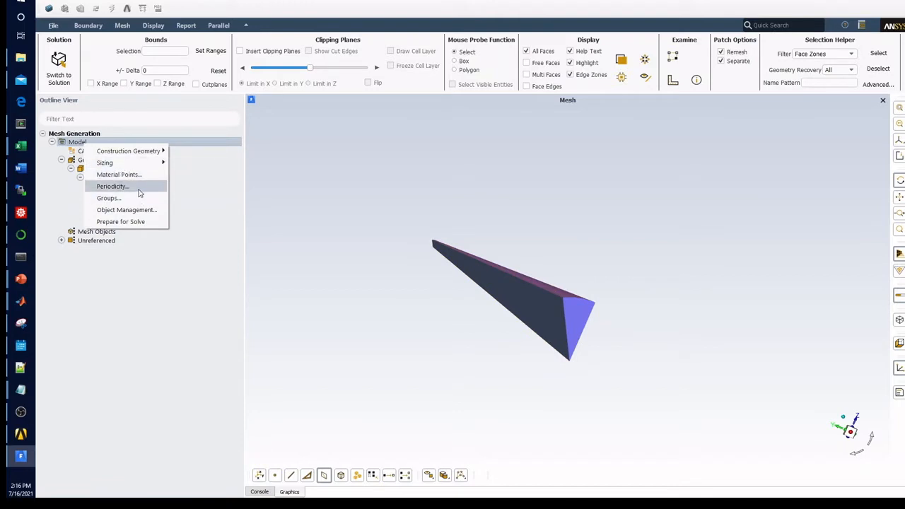
{"action": "left_click", "coordinate": [113, 186]}
{"action": "double_click", "coordinate": [269, 267]}
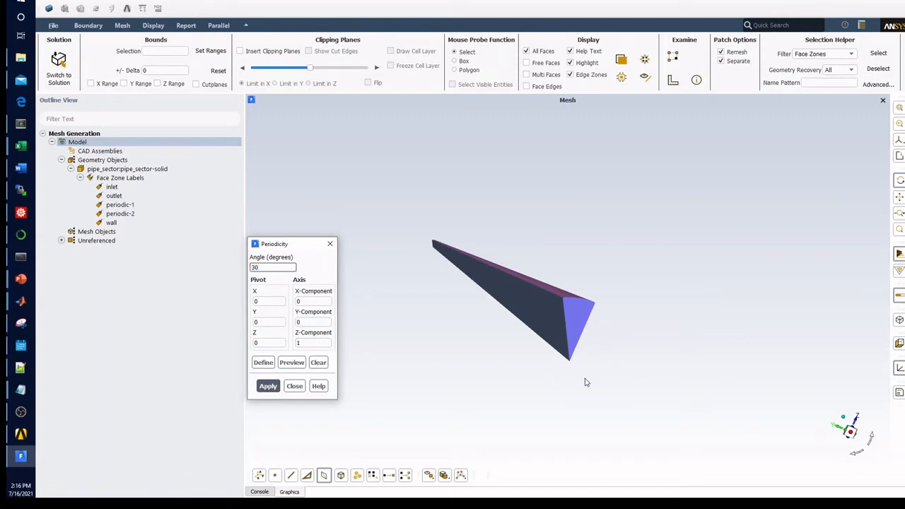
{"action": "double_click", "coordinate": [313, 343]}
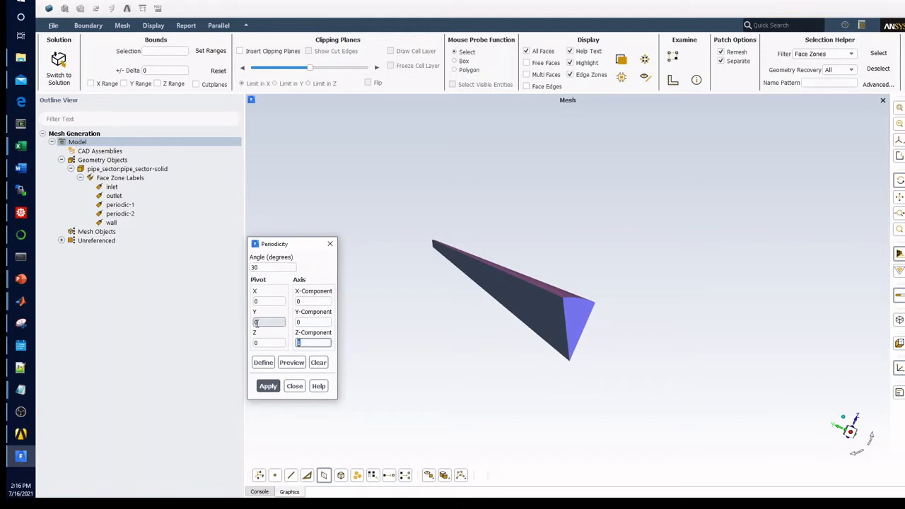
{"action": "left_click_drag", "start_coordinate": [577, 403], "coordinate": [506, 399]}
{"action": "double_click", "coordinate": [312, 343]}
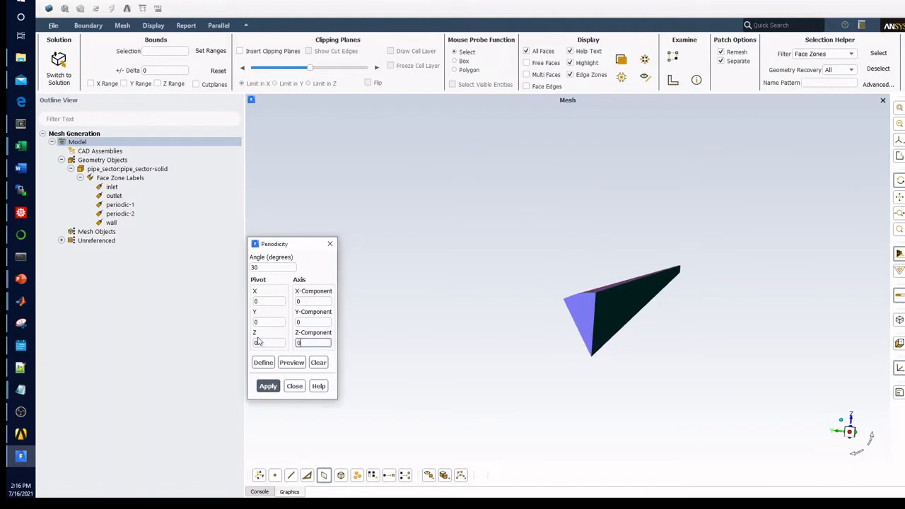
{"action": "left_click_drag", "start_coordinate": [311, 303], "coordinate": [244, 305]}
{"action": "type", "text": "1"}
Step: Preview the rotational periodicity around the wedge, then define and apply it and close its settings
{"action": "left_click", "coordinate": [288, 368]}
{"action": "scroll", "coordinate": [655, 276], "scroll_direction": "down", "scroll_amount": 5}
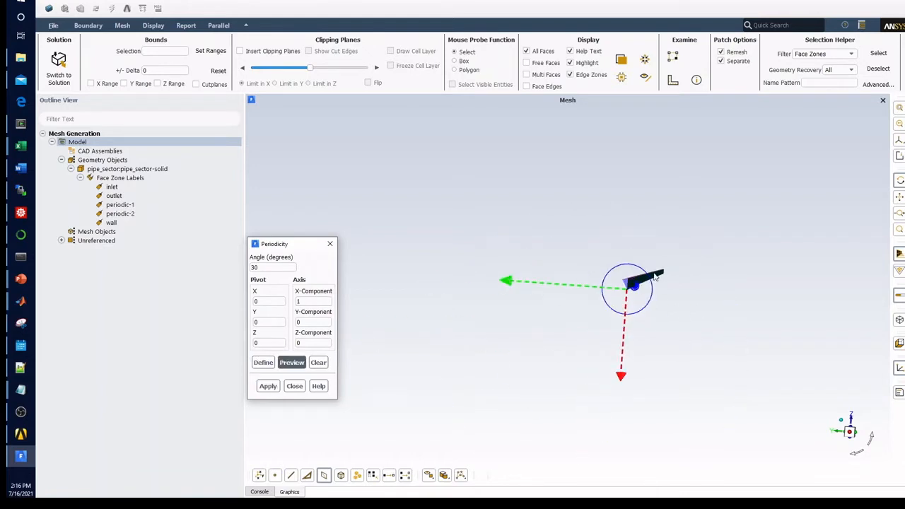
{"action": "scroll", "coordinate": [671, 230], "scroll_direction": "up", "scroll_amount": 5}
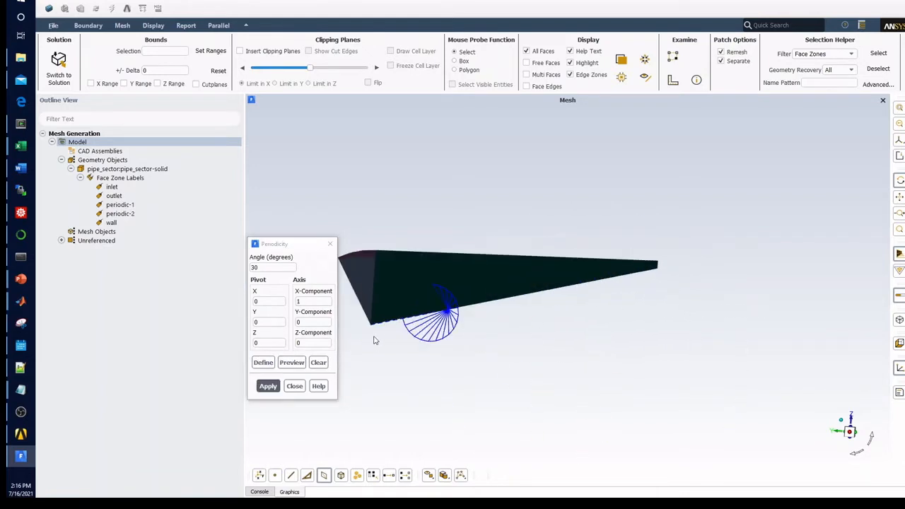
{"action": "left_click", "coordinate": [262, 362]}
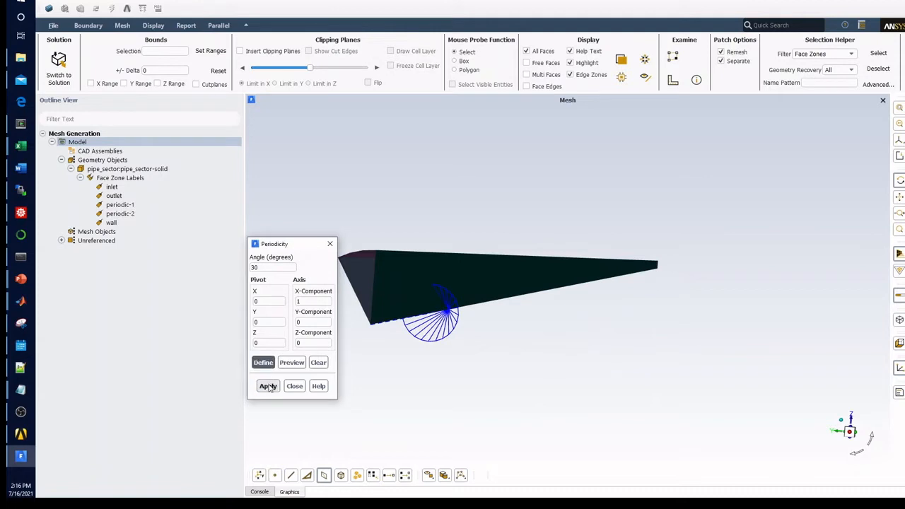
{"action": "left_click", "coordinate": [268, 386]}
{"action": "left_click", "coordinate": [294, 386]}
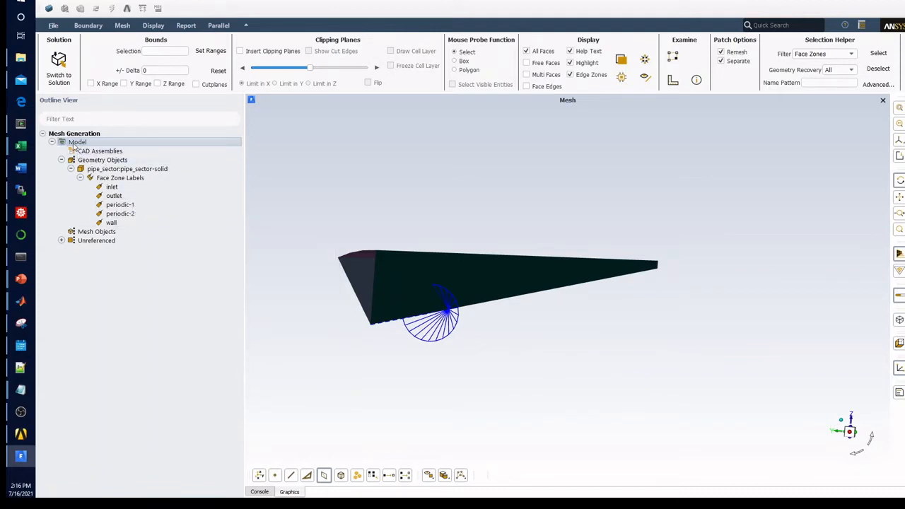
Step: Open the model's scoped sizing settings and name a new curvature-type local sizing "curvature"
{"action": "right_click", "coordinate": [73, 145]}
{"action": "mouse_move", "coordinate": [124, 164]}
{"action": "left_click", "coordinate": [173, 164]}
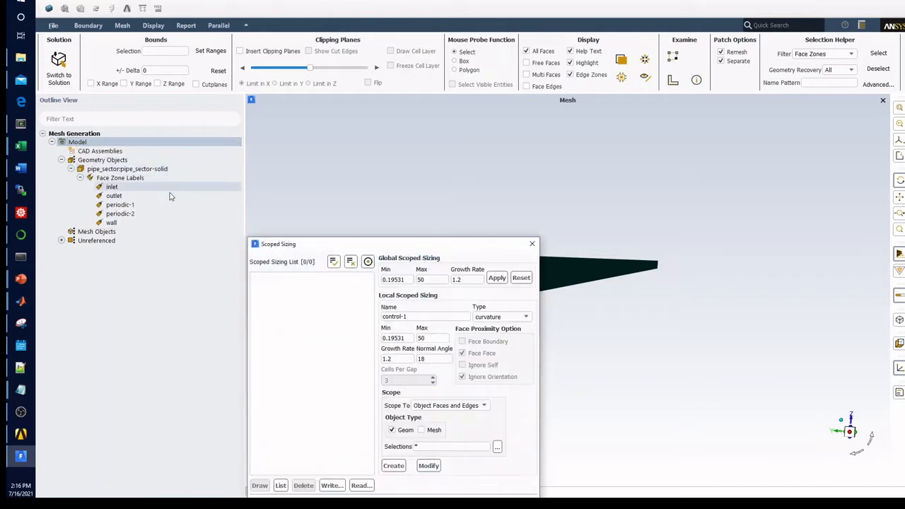
{"action": "left_click_drag", "start_coordinate": [430, 244], "coordinate": [272, 121]}
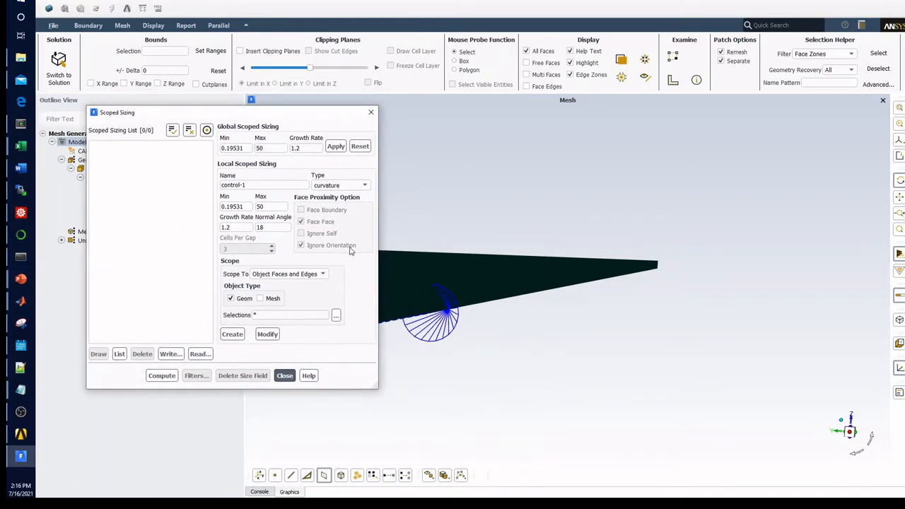
{"action": "left_click_drag", "start_coordinate": [670, 303], "coordinate": [599, 283]}
{"action": "middle_click_drag", "start_coordinate": [606, 299], "coordinate": [628, 327]}
{"action": "left_click_drag", "start_coordinate": [631, 331], "coordinate": [633, 340]}
{"action": "left_click_drag", "start_coordinate": [671, 306], "coordinate": [601, 262]}
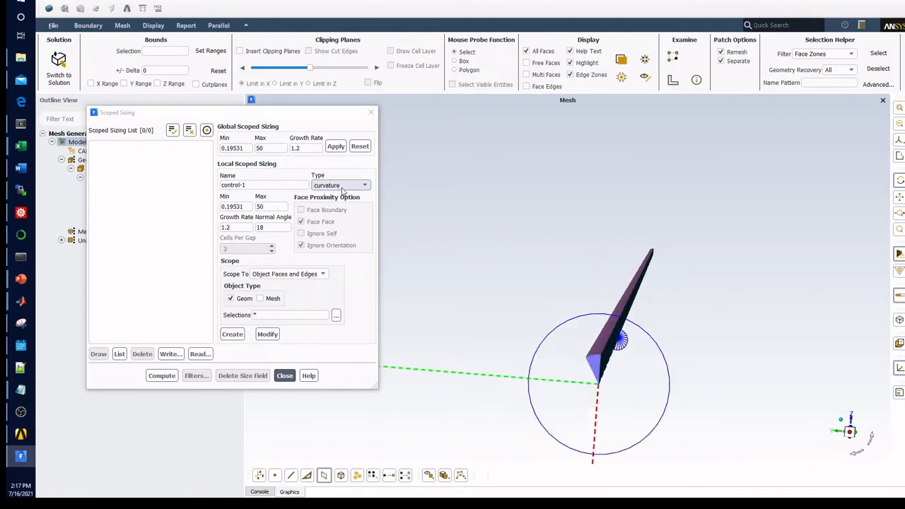
{"action": "left_click", "coordinate": [263, 185]}
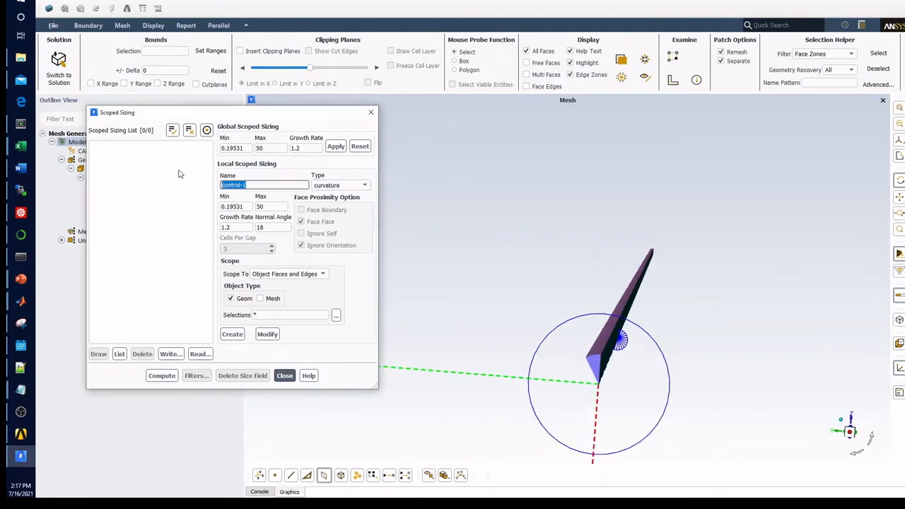
{"action": "type", "text": "curvature"}
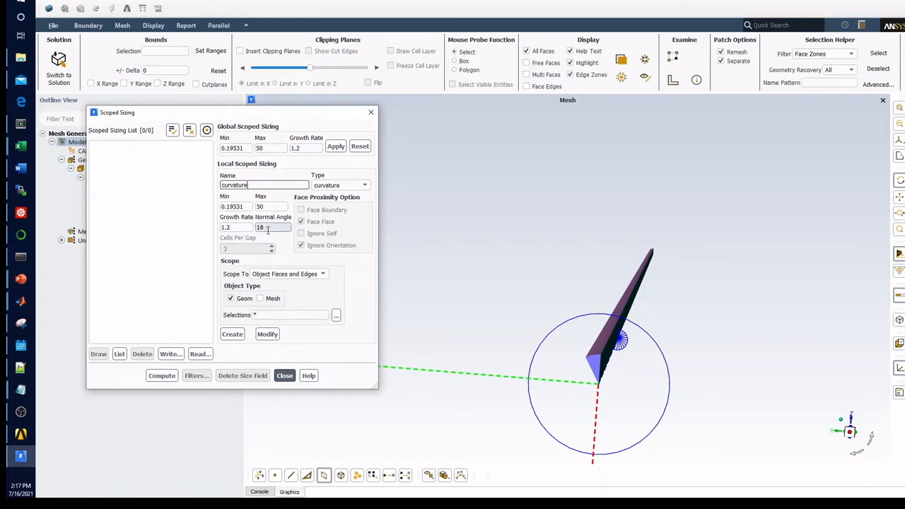
Step: Create the curvature sizing scoped to Object Faces and Edges of the geometry and accept updating the global sizes
{"action": "left_click", "coordinate": [304, 274]}
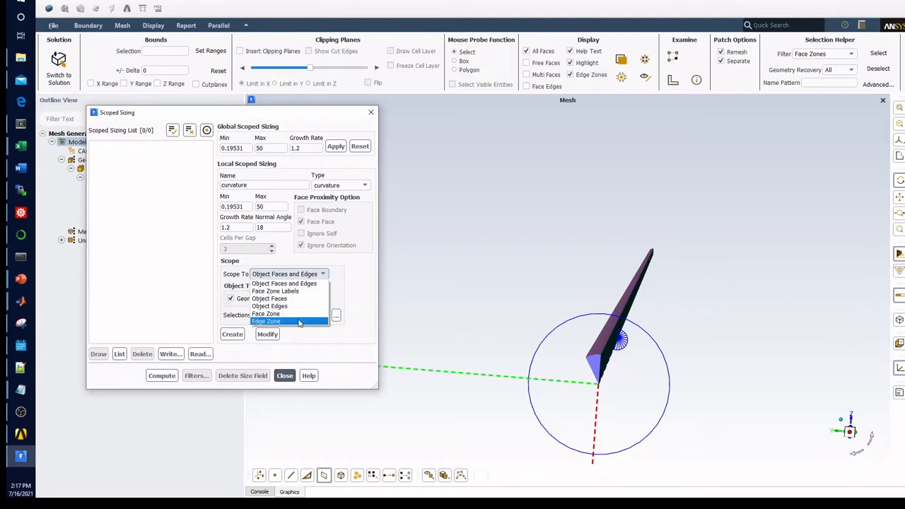
{"action": "left_click", "coordinate": [293, 283]}
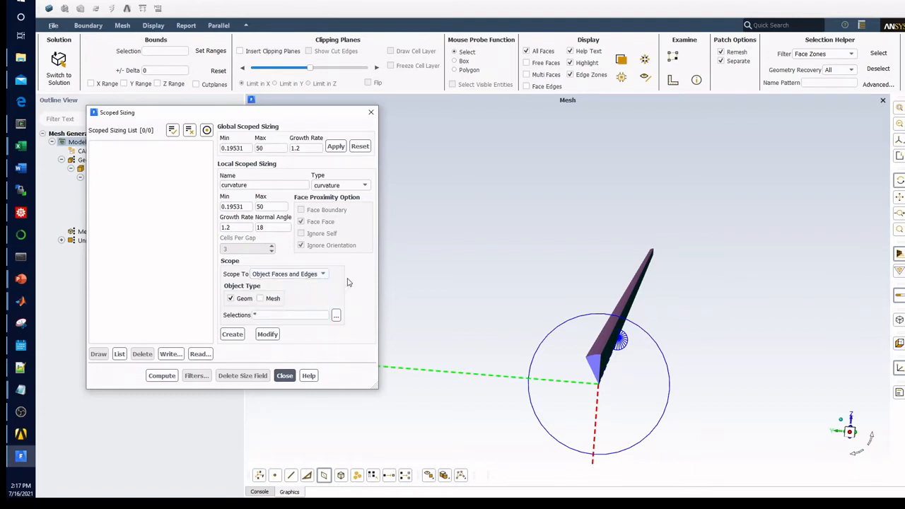
{"action": "left_click", "coordinate": [336, 316]}
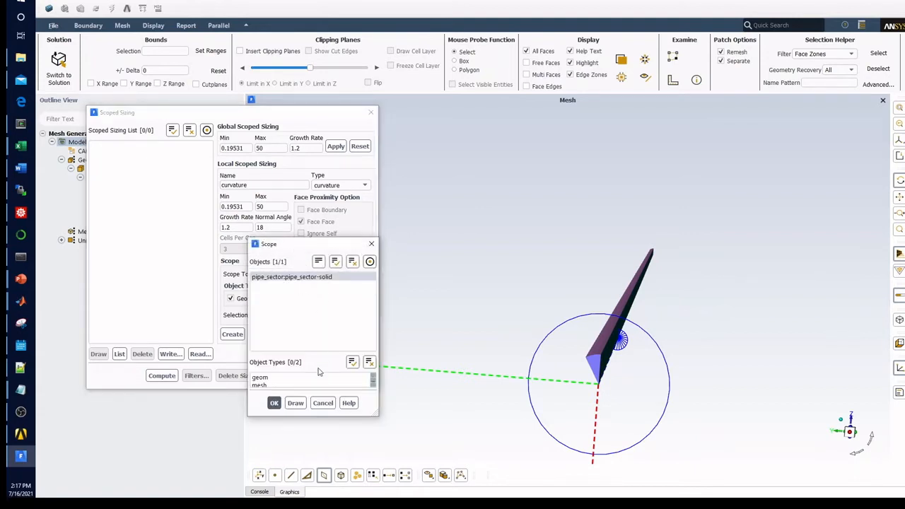
{"action": "left_click", "coordinate": [323, 403]}
{"action": "left_click", "coordinate": [293, 275]}
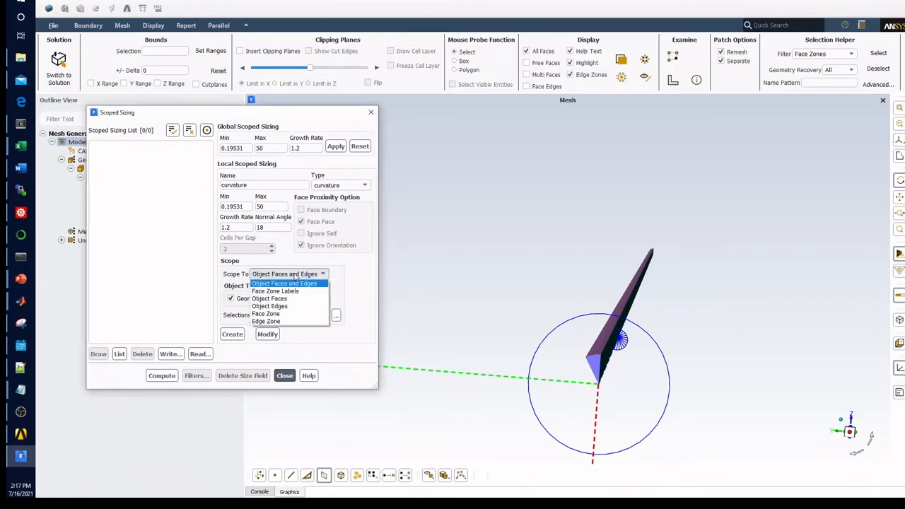
{"action": "left_click", "coordinate": [338, 268]}
{"action": "left_click", "coordinate": [232, 333]}
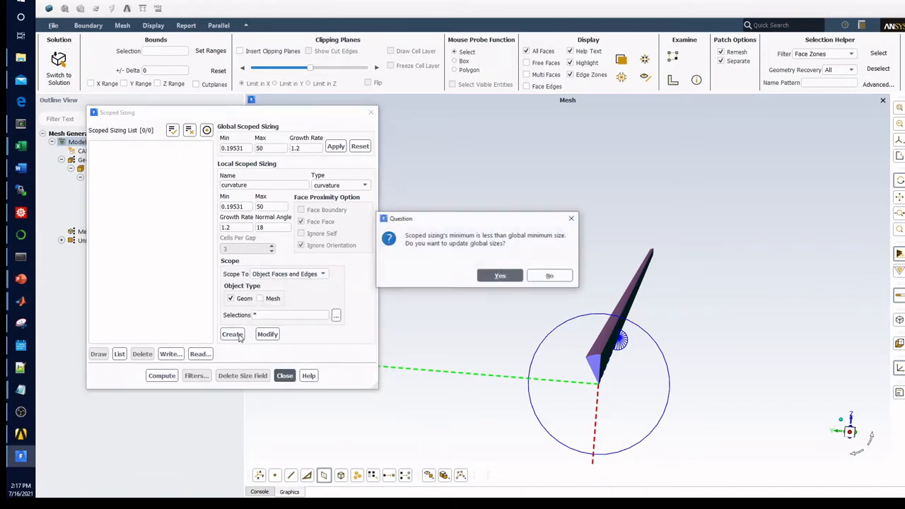
{"action": "left_click", "coordinate": [500, 275]}
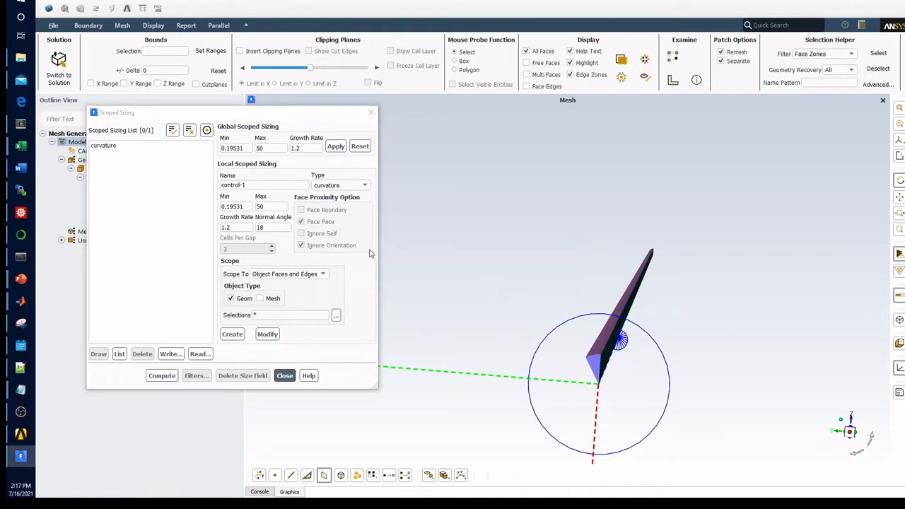
Step: Modify the existing curvature sizing to the proximity type with 5 cells per gap
{"action": "left_click", "coordinate": [141, 152]}
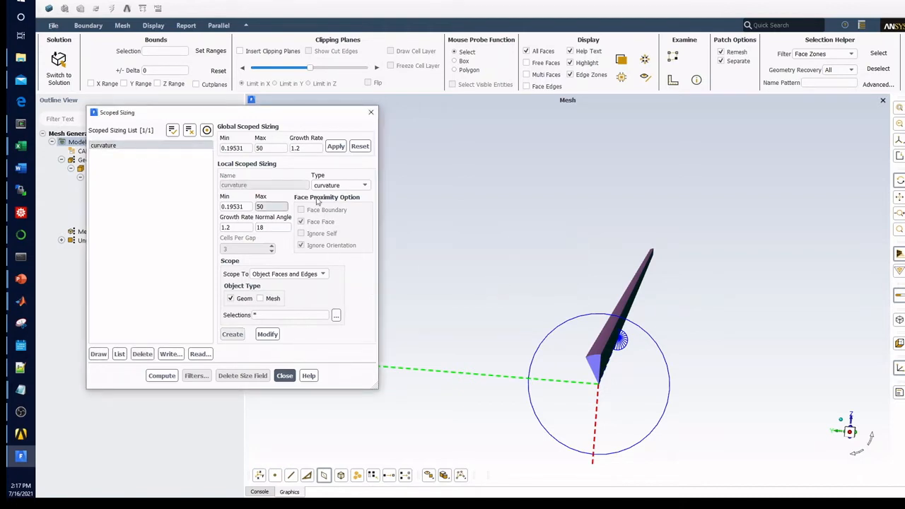
{"action": "left_click", "coordinate": [339, 185]}
{"action": "left_click", "coordinate": [337, 203]}
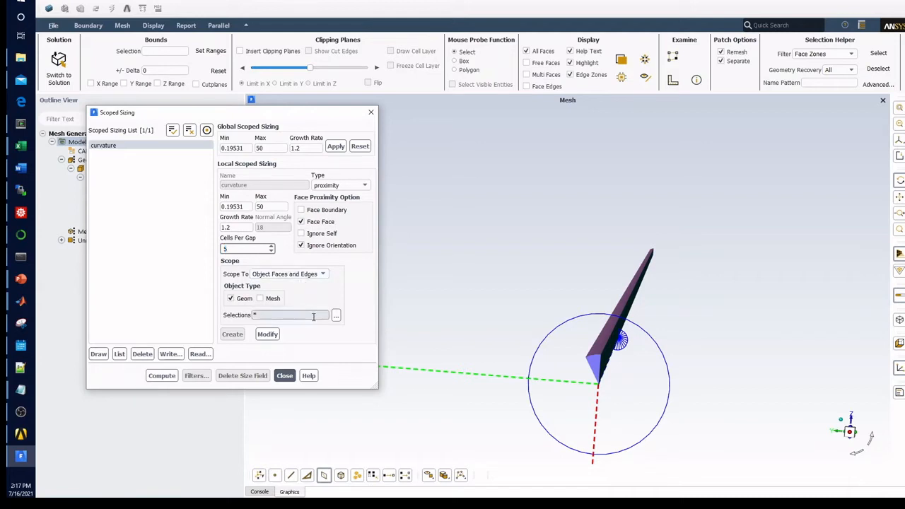
{"action": "left_click", "coordinate": [267, 336]}
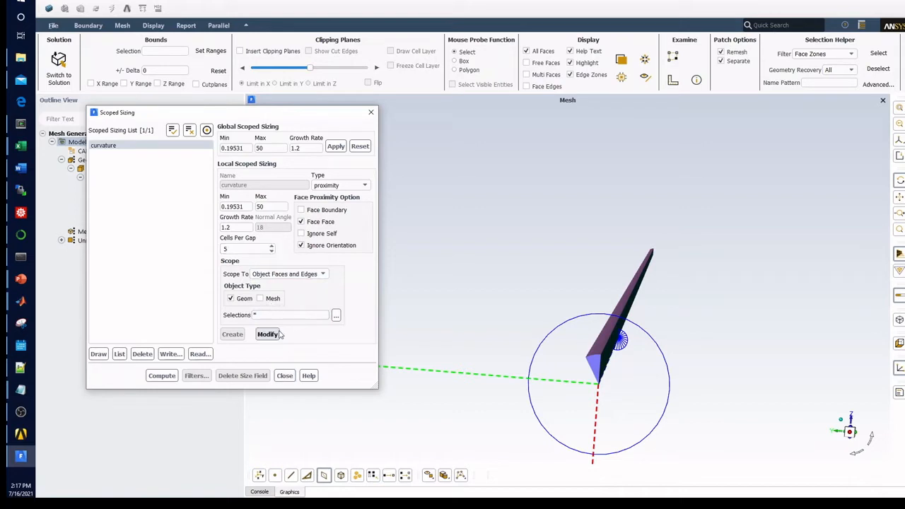
Step: Change the type of the existing curvature sizing back to curvature and save the modification
{"action": "left_click", "coordinate": [137, 145]}
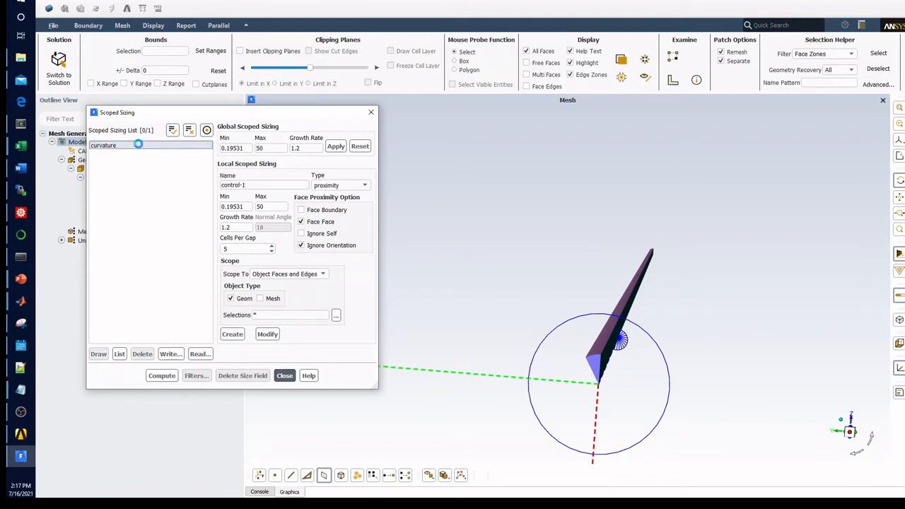
{"action": "left_click", "coordinate": [111, 148]}
{"action": "left_click", "coordinate": [363, 185]}
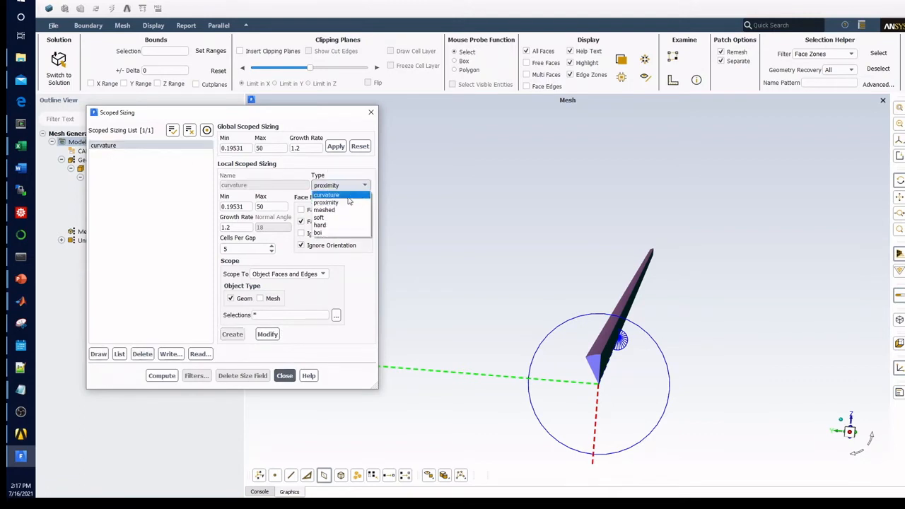
{"action": "left_click", "coordinate": [343, 195]}
{"action": "left_click", "coordinate": [275, 336]}
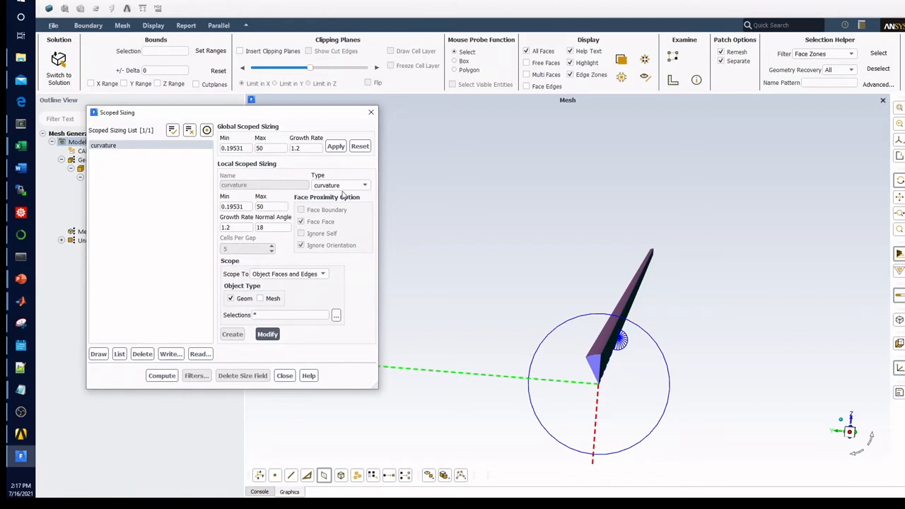
Step: Prepare a new local sizing named "proximity" and set its type to proximity
{"action": "left_click", "coordinate": [129, 147]}
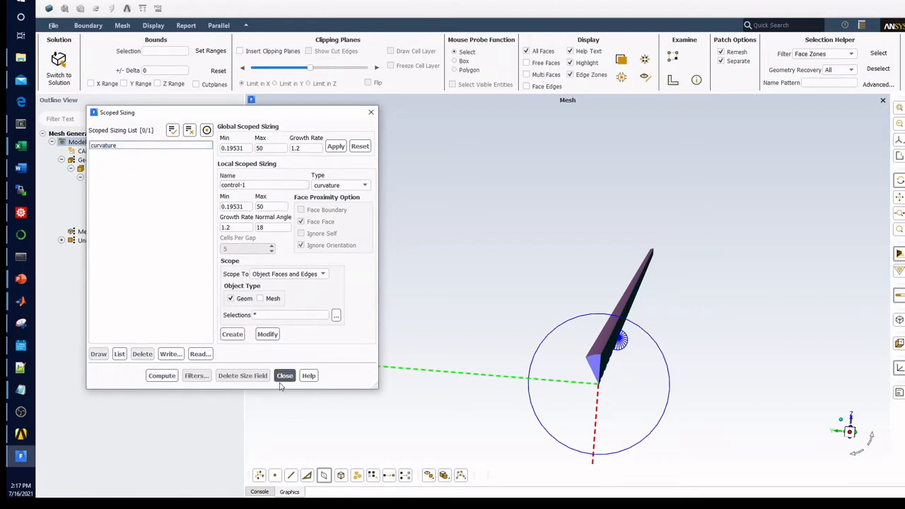
{"action": "left_click", "coordinate": [335, 187]}
{"action": "left_click", "coordinate": [335, 190]}
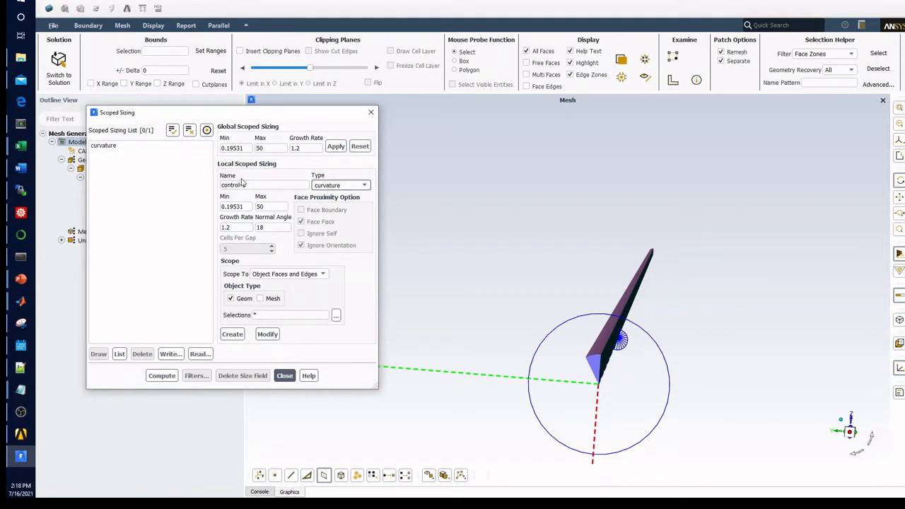
{"action": "left_click_drag", "start_coordinate": [248, 185], "coordinate": [167, 192]}
{"action": "type", "text": "proxim"}
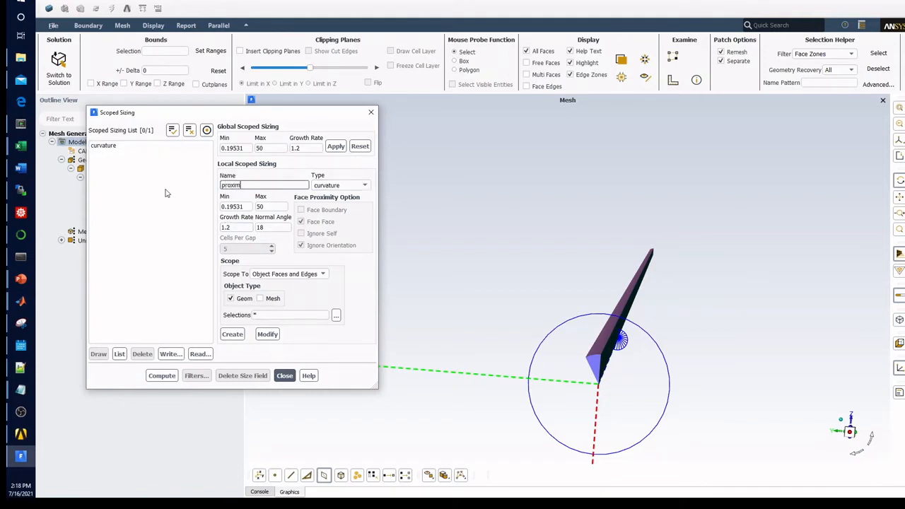
{"action": "type", "text": "ity"}
{"action": "left_click", "coordinate": [339, 185]}
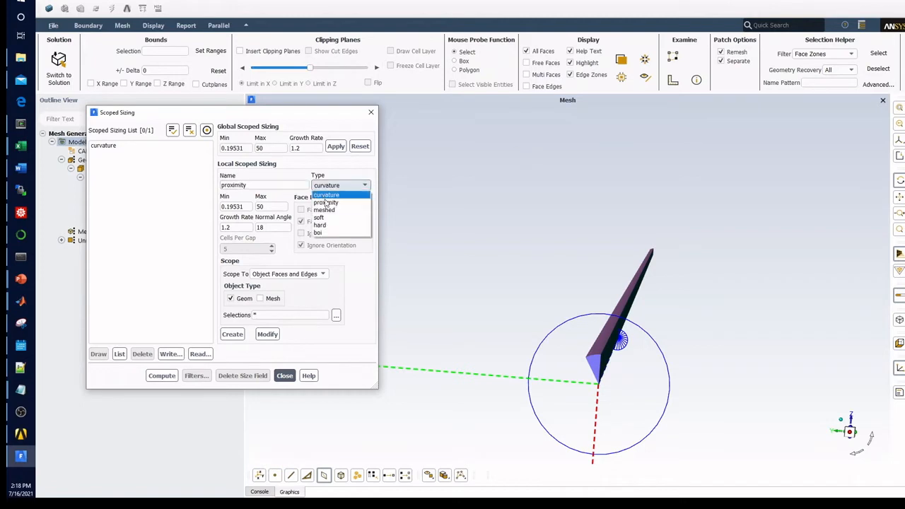
{"action": "left_click", "coordinate": [331, 202]}
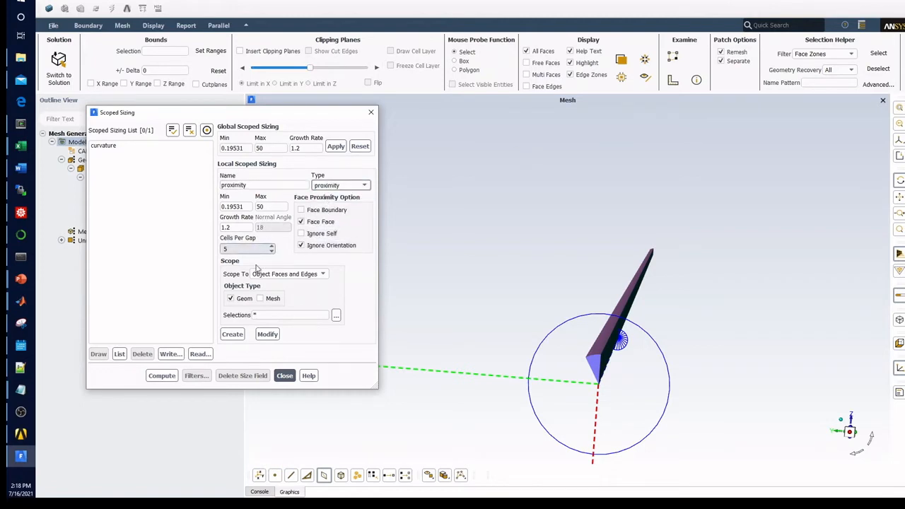
Step: Create the proximity sizing with 5 cells per gap, scoped to Object Faces and Edges of the geometry
{"action": "left_click", "coordinate": [336, 315]}
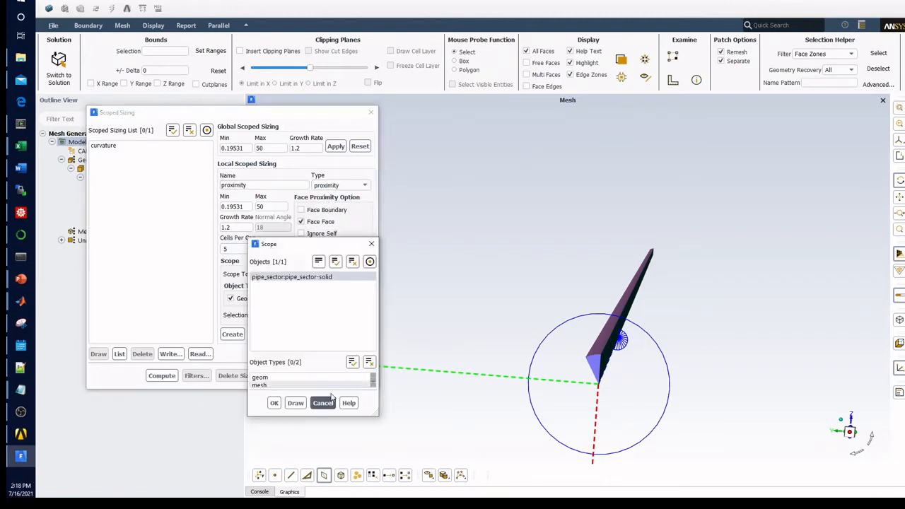
{"action": "left_click", "coordinate": [323, 403]}
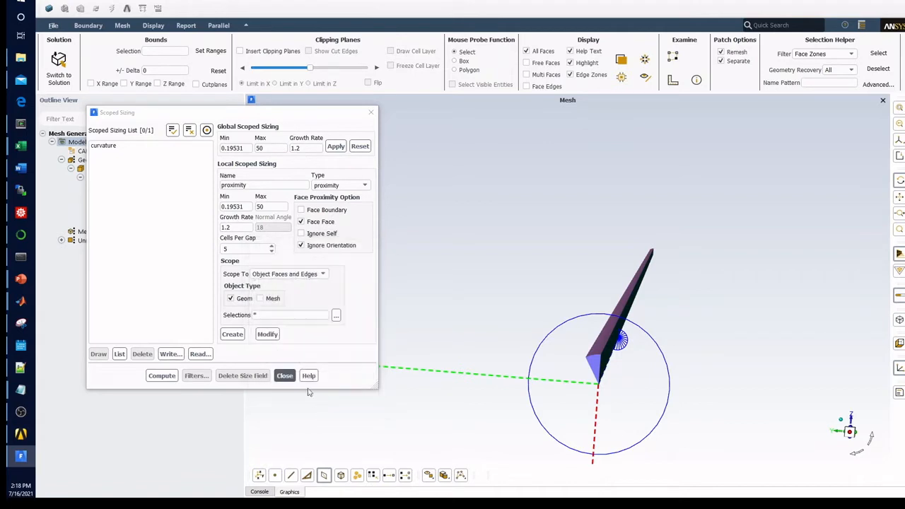
{"action": "left_click", "coordinate": [234, 335]}
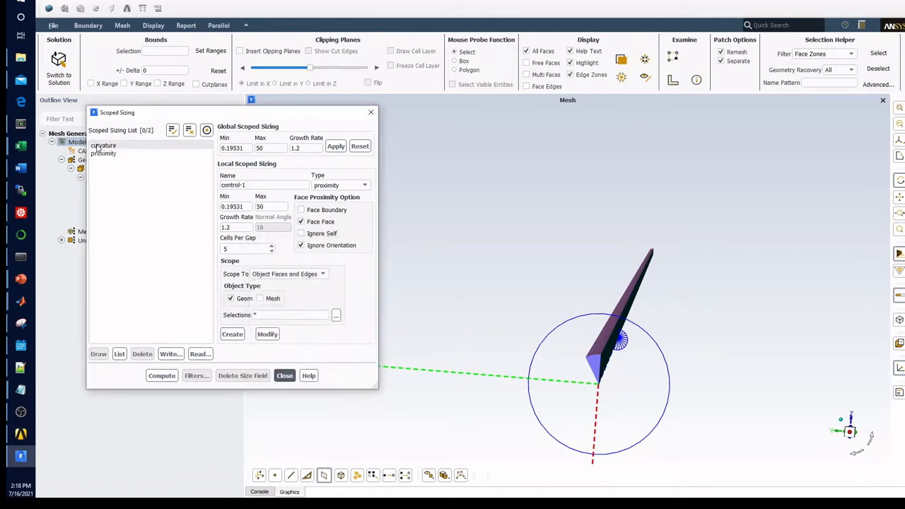
{"action": "left_click_drag", "start_coordinate": [642, 331], "coordinate": [619, 349]}
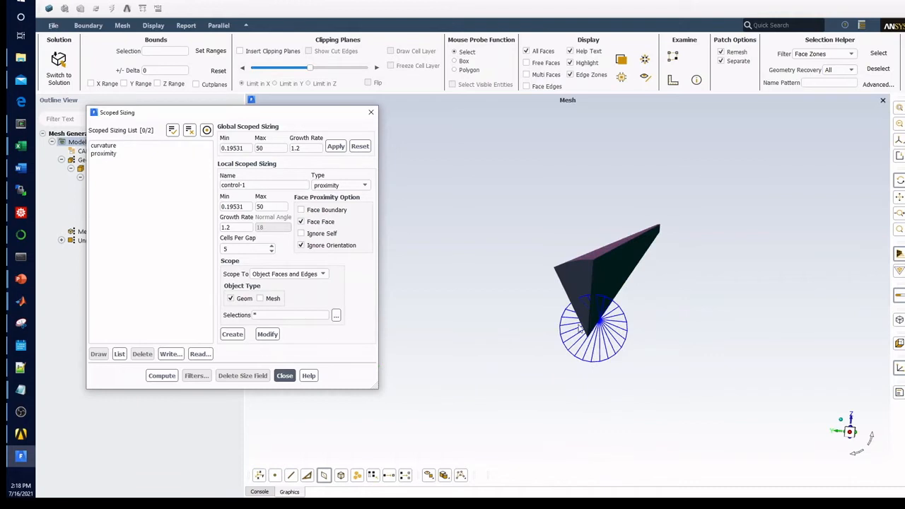
{"action": "left_click_drag", "start_coordinate": [580, 328], "coordinate": [559, 322]}
{"action": "left_click_drag", "start_coordinate": [473, 332], "coordinate": [471, 332]}
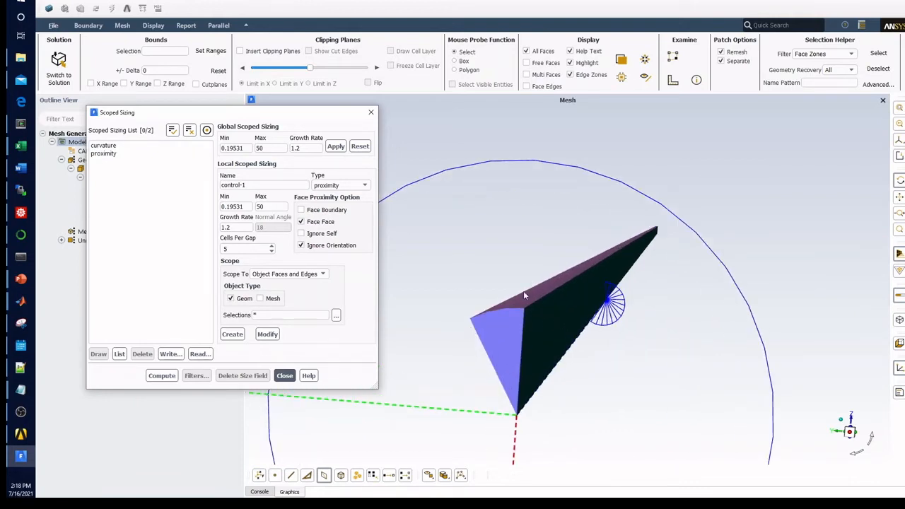
{"action": "left_click", "coordinate": [340, 185]}
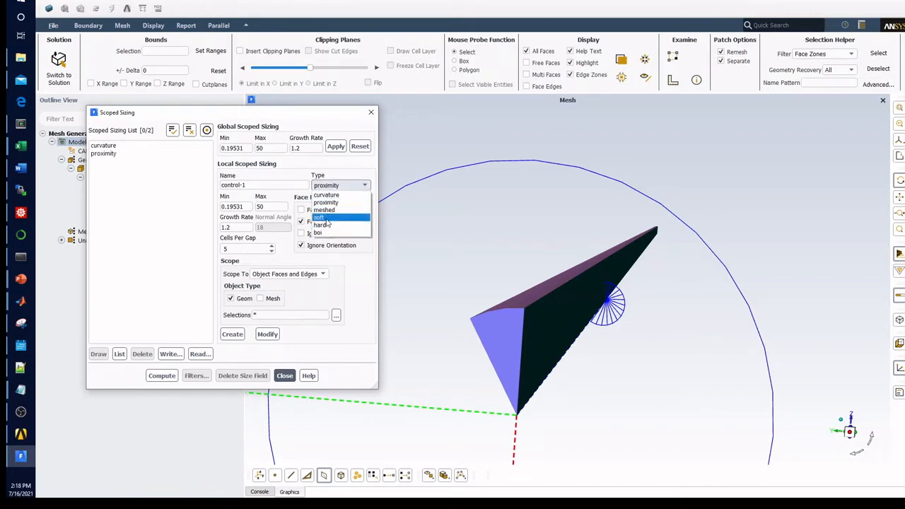
{"action": "left_click", "coordinate": [334, 195]}
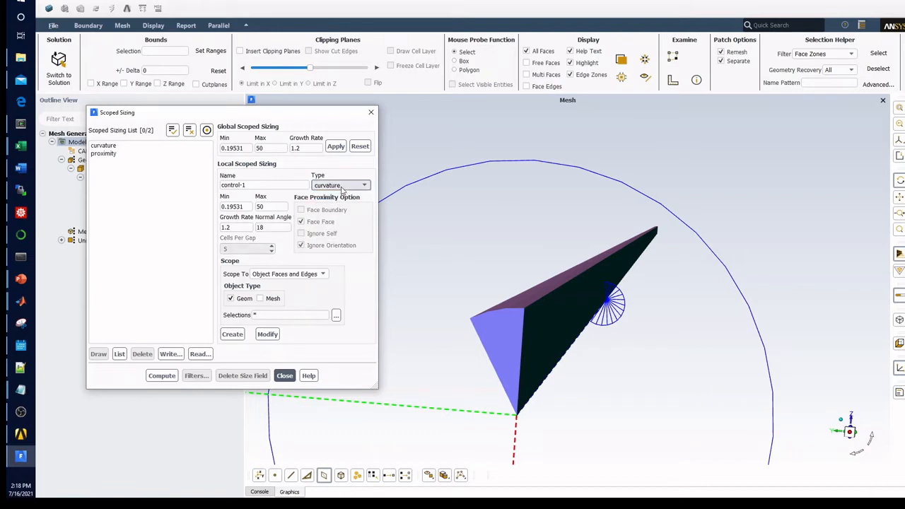
{"action": "left_click", "coordinate": [342, 186]}
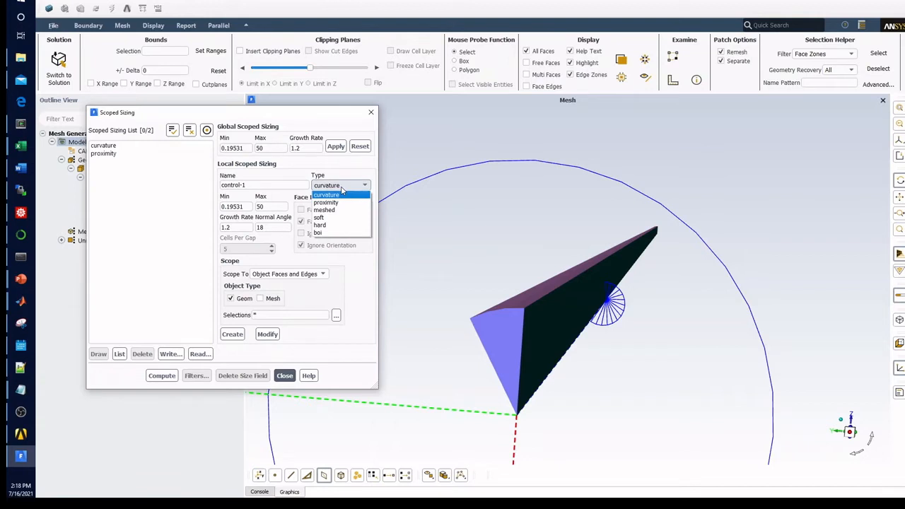
{"action": "left_click", "coordinate": [350, 173]}
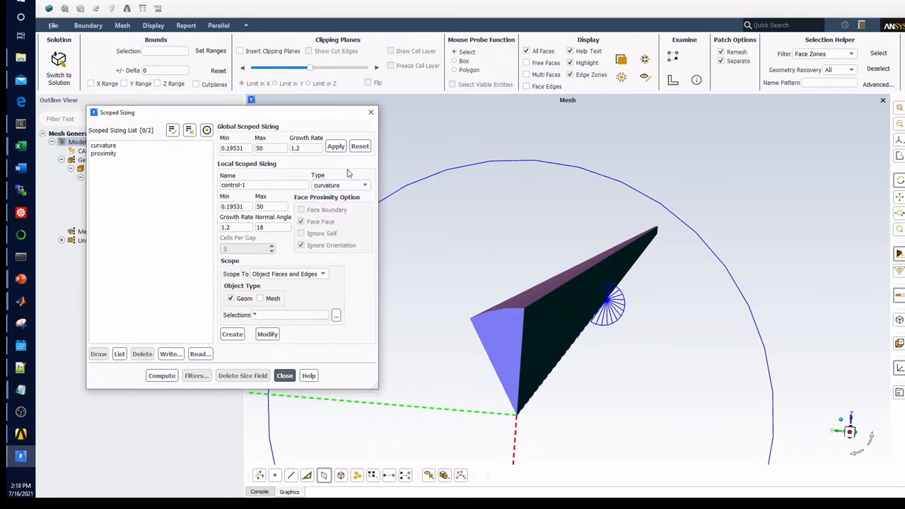
Step: Compute the size field from the curvature and proximity sizings and draw sample sizes on the wedge's end, side and wall faces
{"action": "left_click", "coordinate": [131, 157]}
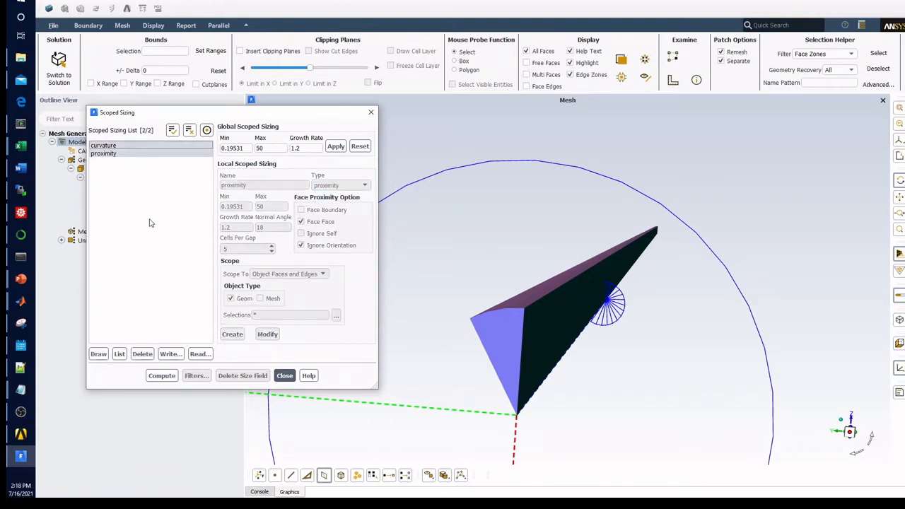
{"action": "left_click", "coordinate": [167, 376]}
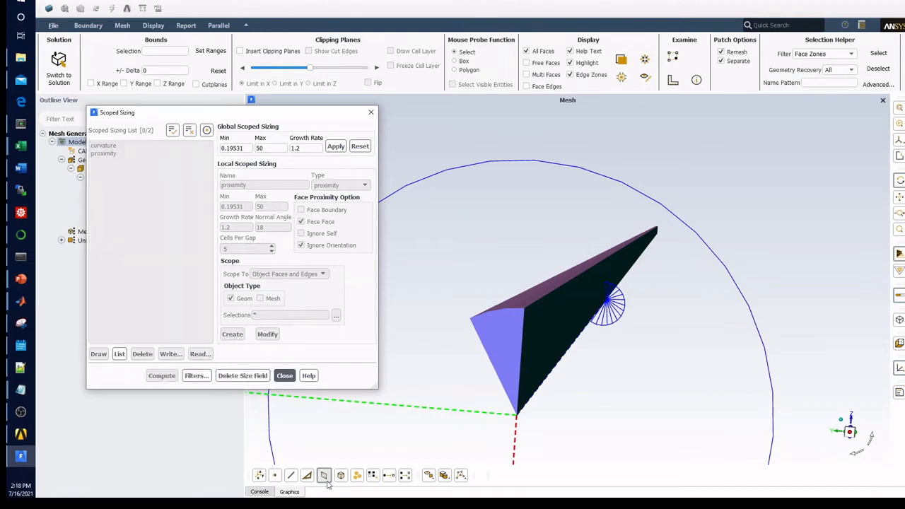
{"action": "left_click", "coordinate": [266, 492]}
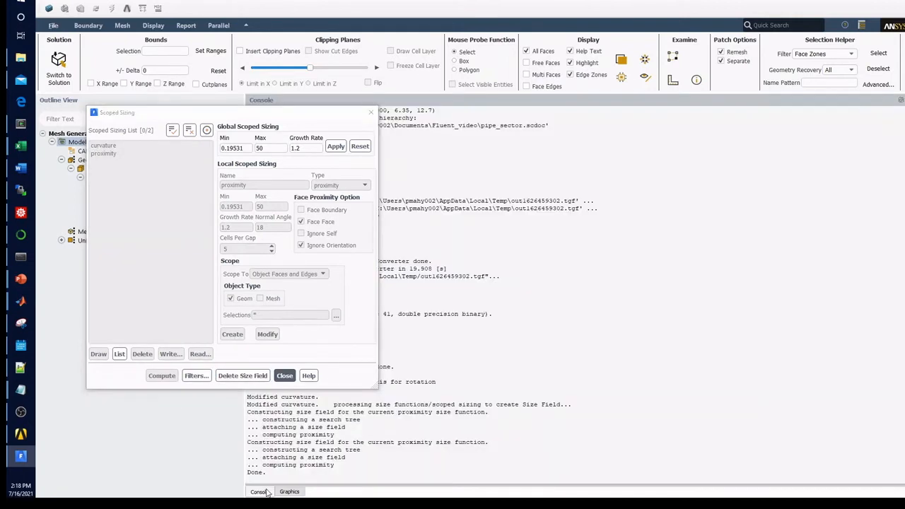
{"action": "left_click", "coordinate": [290, 492]}
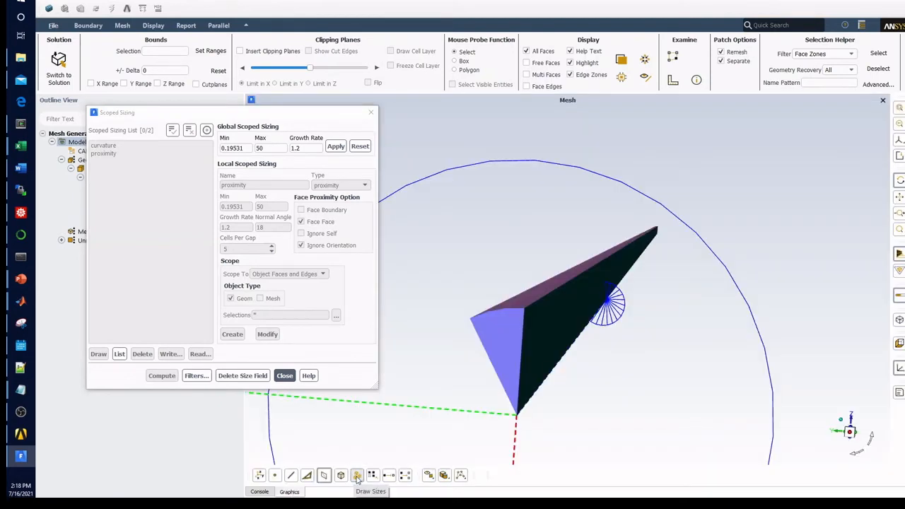
{"action": "left_click", "coordinate": [357, 477]}
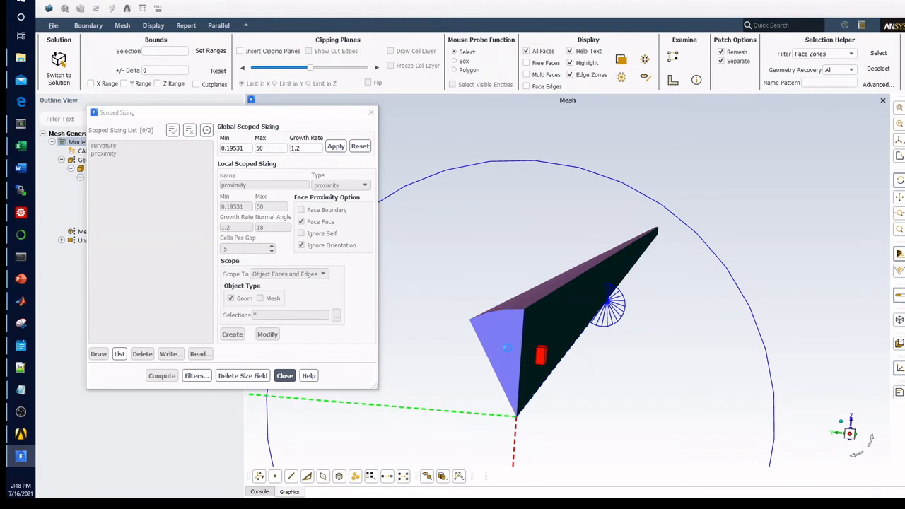
{"action": "left_click_drag", "start_coordinate": [546, 317], "coordinate": [482, 267]}
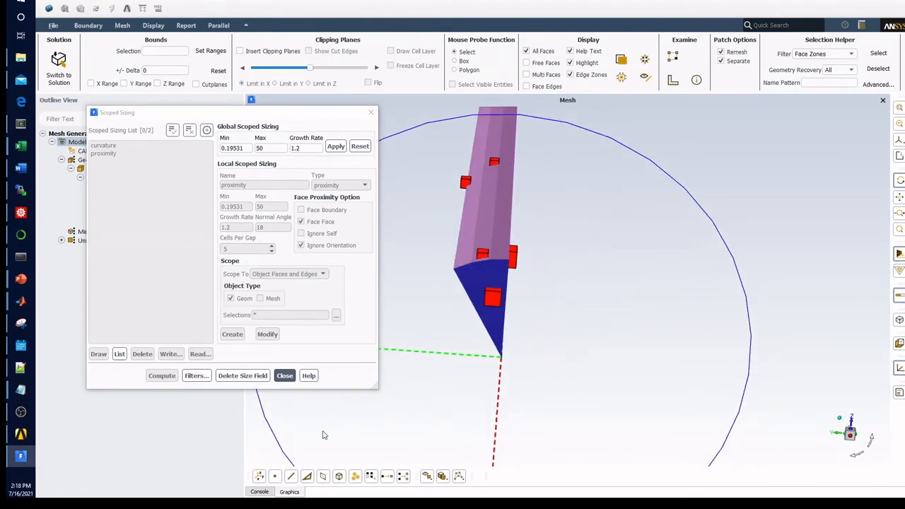
Step: Delete the computed size field and open the curvature sizing's settings for review
{"action": "left_click", "coordinate": [254, 375]}
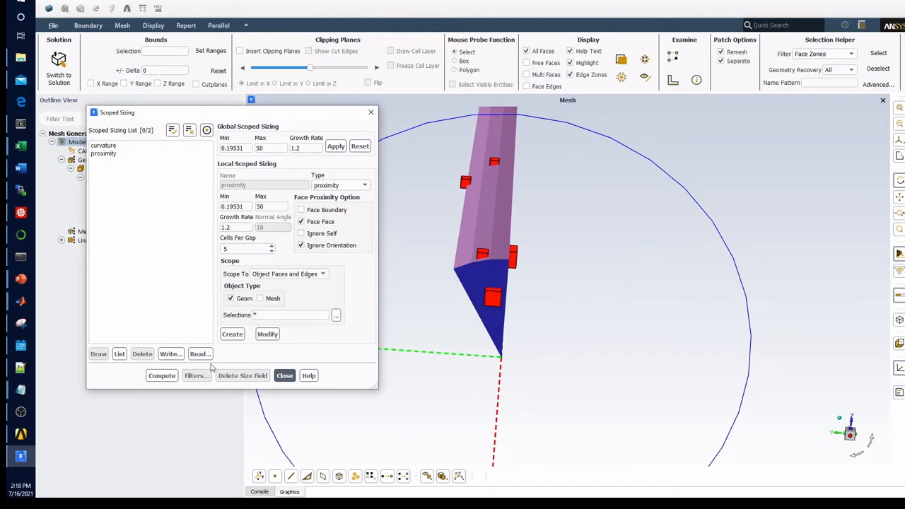
{"action": "left_click", "coordinate": [112, 147]}
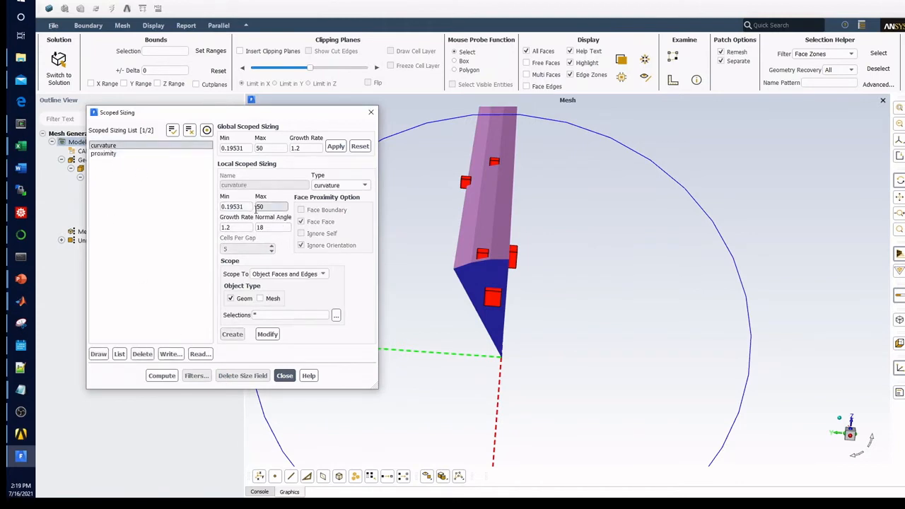
{"action": "scroll", "coordinate": [478, 263], "scroll_direction": "up", "scroll_amount": 3}
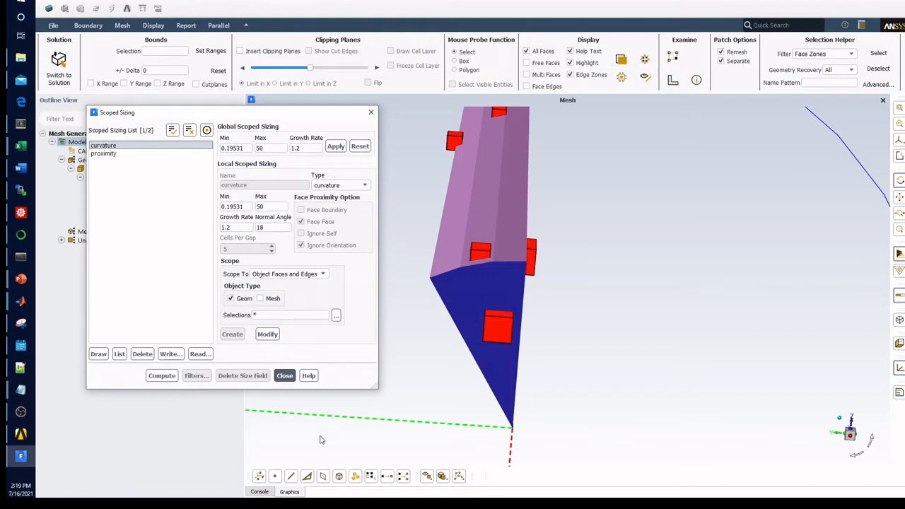
Step: Measure the distance between the two outer corners of the wedge's end face
{"action": "left_click", "coordinate": [261, 480]}
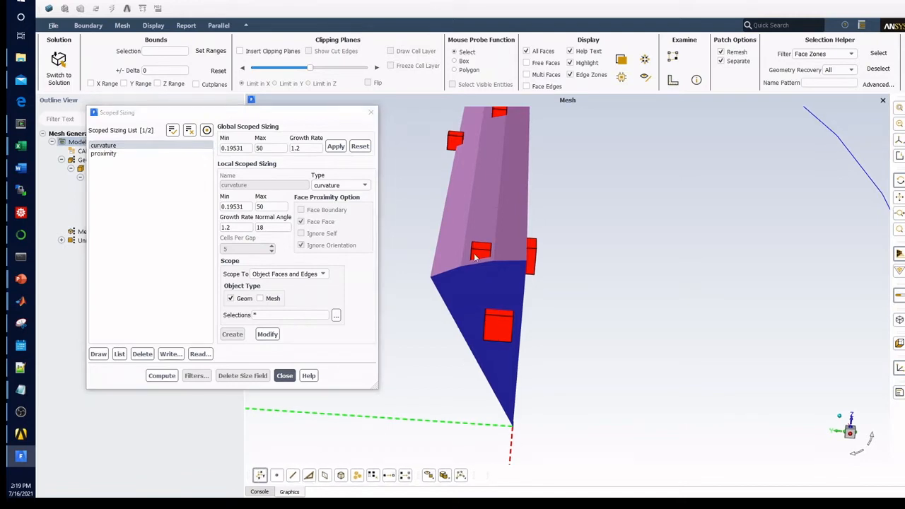
{"action": "left_click", "coordinate": [432, 278]}
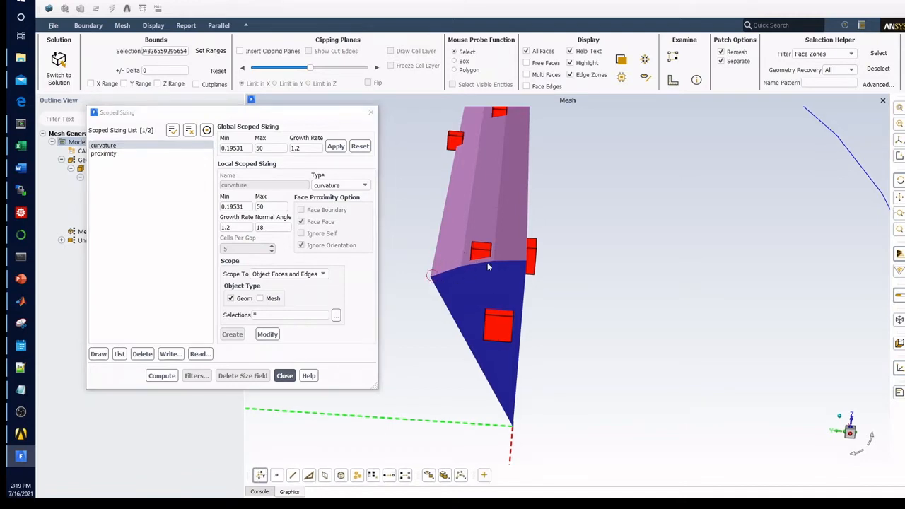
{"action": "right_click", "coordinate": [525, 261]}
{"action": "mouse_move", "coordinate": [514, 292]}
{"action": "left_mouse_down"}
{"action": "mouse_move", "coordinate": [545, 315]}
{"action": "mouse_move", "coordinate": [530, 302]}
{"action": "mouse_move", "coordinate": [527, 256]}
{"action": "left_mouse_up"}
{"action": "left_click", "coordinate": [673, 82]}
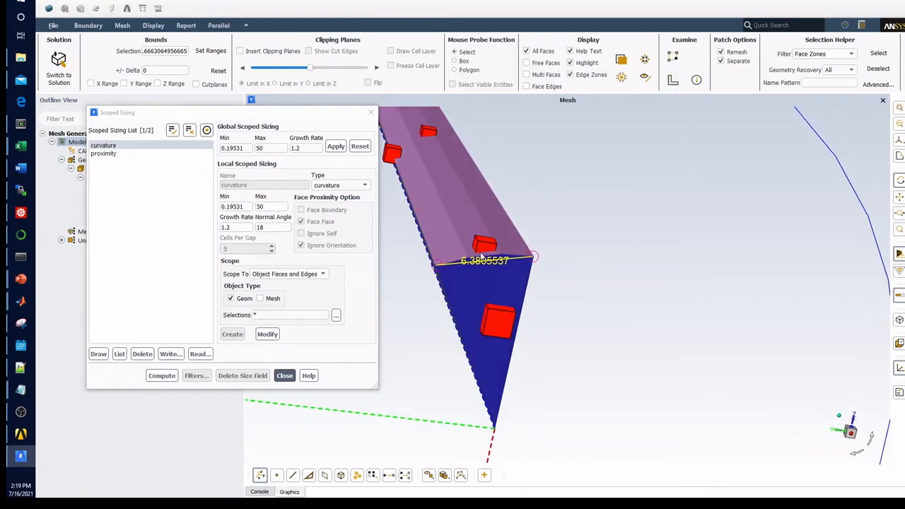
{"action": "left_click", "coordinate": [290, 226]}
Step: Prepare a new local sizing named "wall" with its type set to soft
{"action": "left_click", "coordinate": [119, 173]}
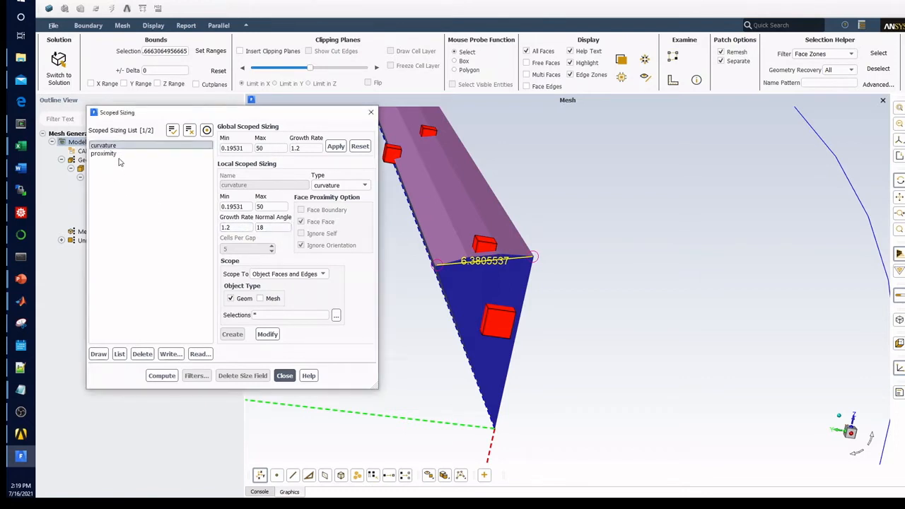
{"action": "left_click", "coordinate": [339, 185]}
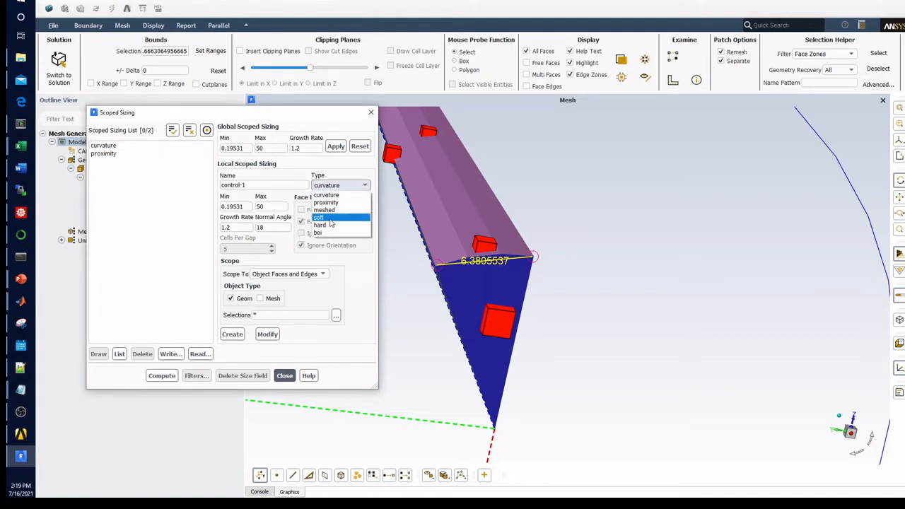
{"action": "left_click", "coordinate": [328, 217]}
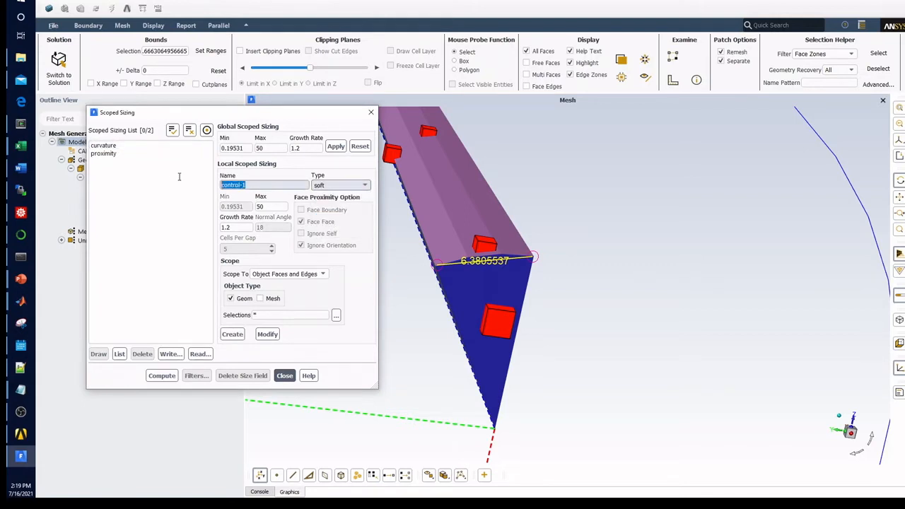
{"action": "type", "text": "wall"}
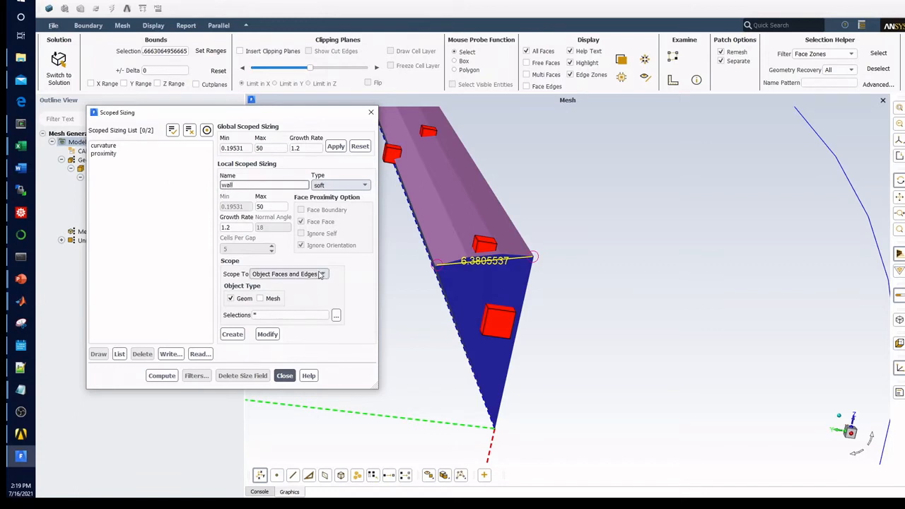
Step: Scope the wall sizing to the "wall" face zone label and create it with a maximum size of 1
{"action": "left_click", "coordinate": [290, 274]}
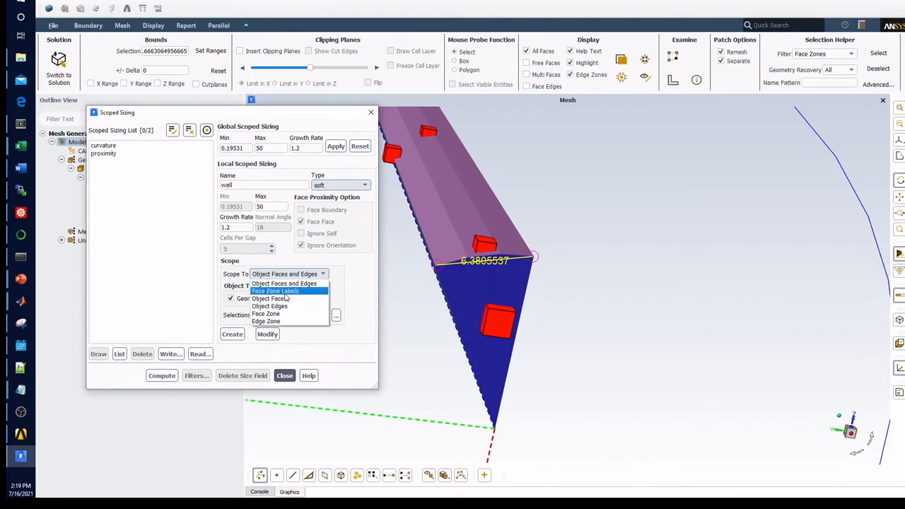
{"action": "left_click", "coordinate": [276, 291]}
{"action": "left_click", "coordinate": [347, 317]}
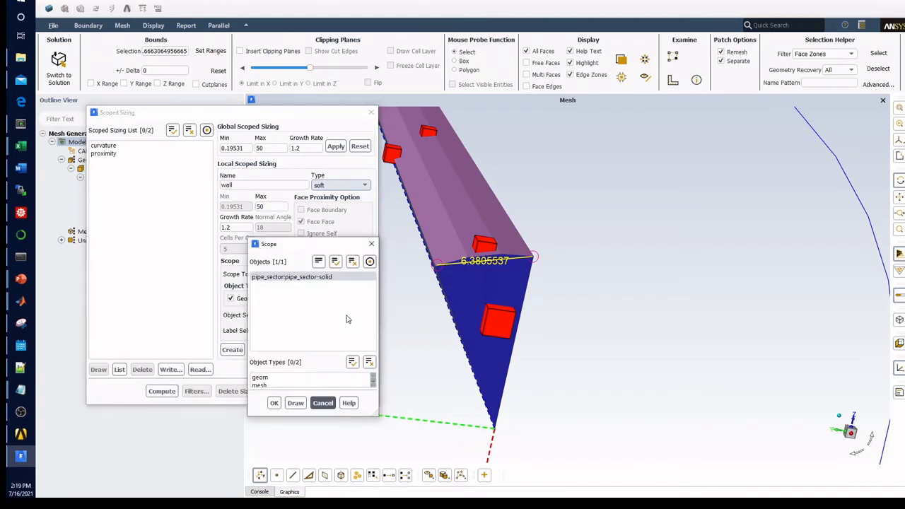
{"action": "left_click", "coordinate": [322, 402]}
{"action": "left_click", "coordinate": [346, 330]}
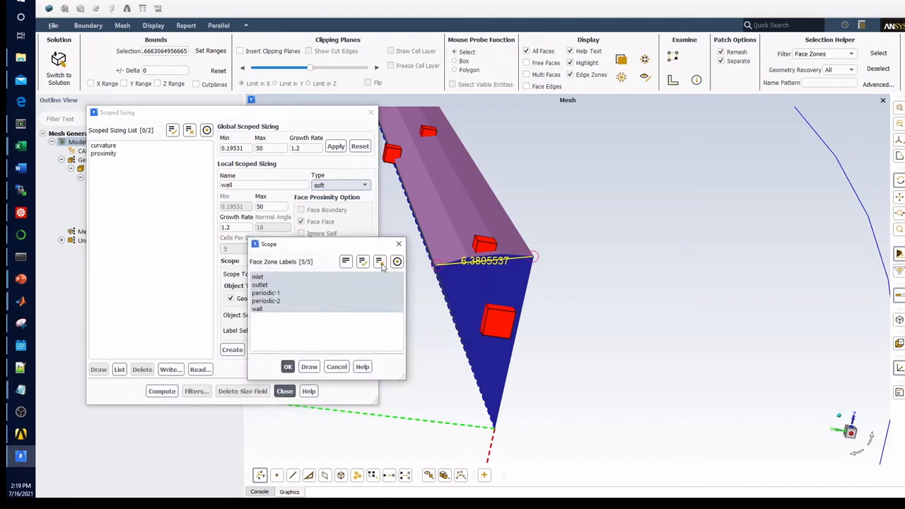
{"action": "left_click", "coordinate": [268, 309]}
{"action": "left_click", "coordinate": [288, 366]}
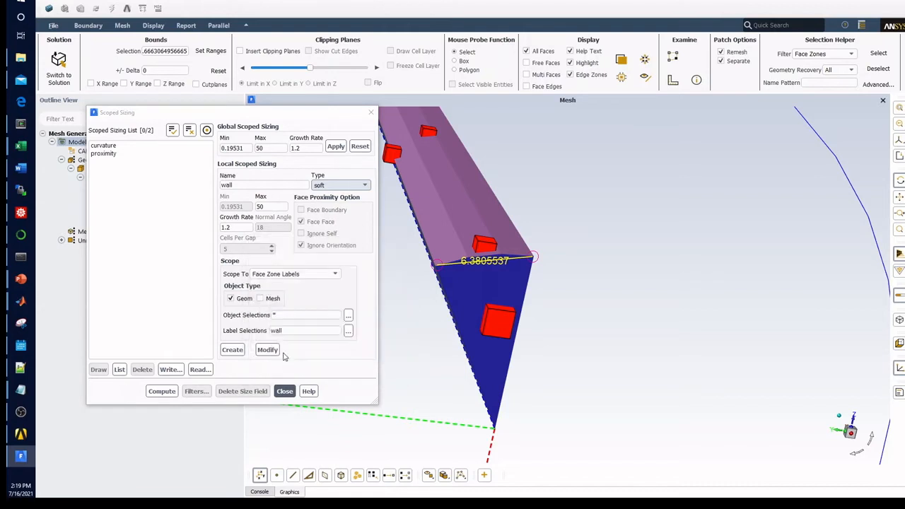
{"action": "left_click_drag", "start_coordinate": [268, 207], "coordinate": [236, 199]}
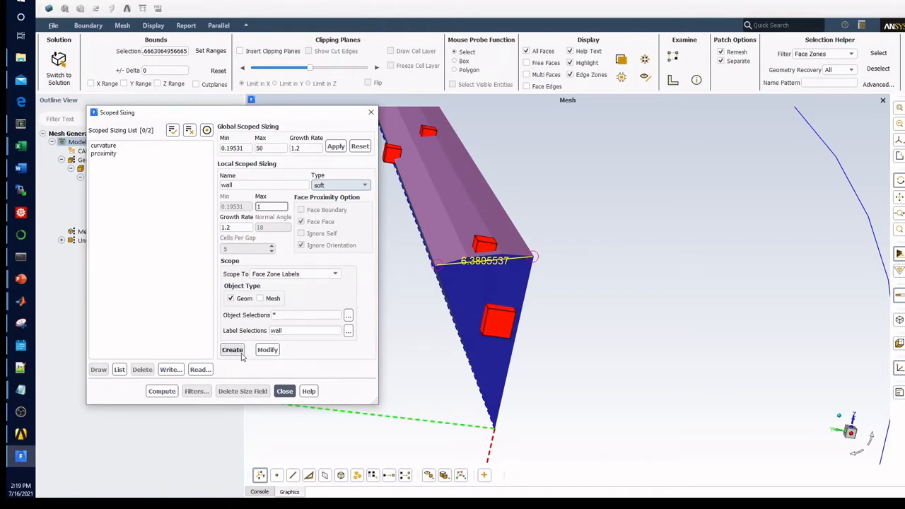
{"action": "left_click", "coordinate": [233, 350]}
Step: Compute the size field with the wall sizing included and draw sample sizes on the wedge's wall, side and end faces
{"action": "left_click", "coordinate": [160, 390]}
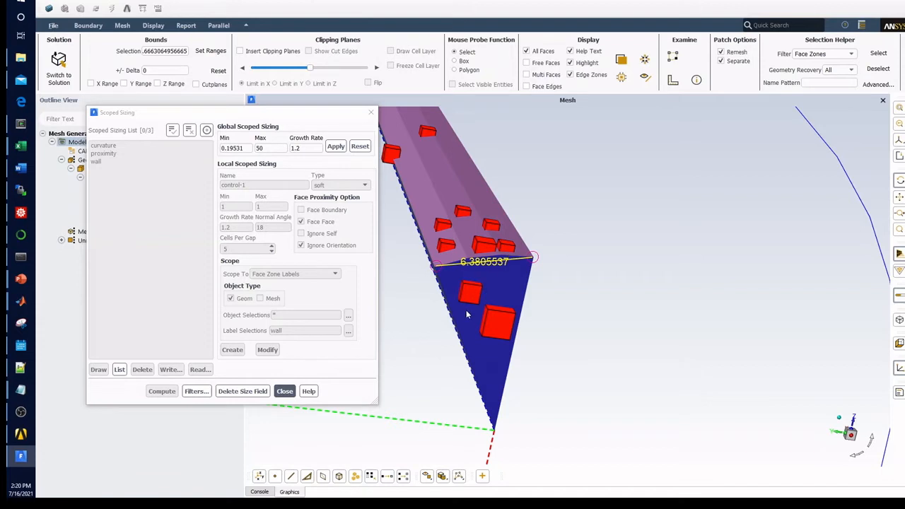
{"action": "left_click_drag", "start_coordinate": [474, 306], "coordinate": [517, 286]}
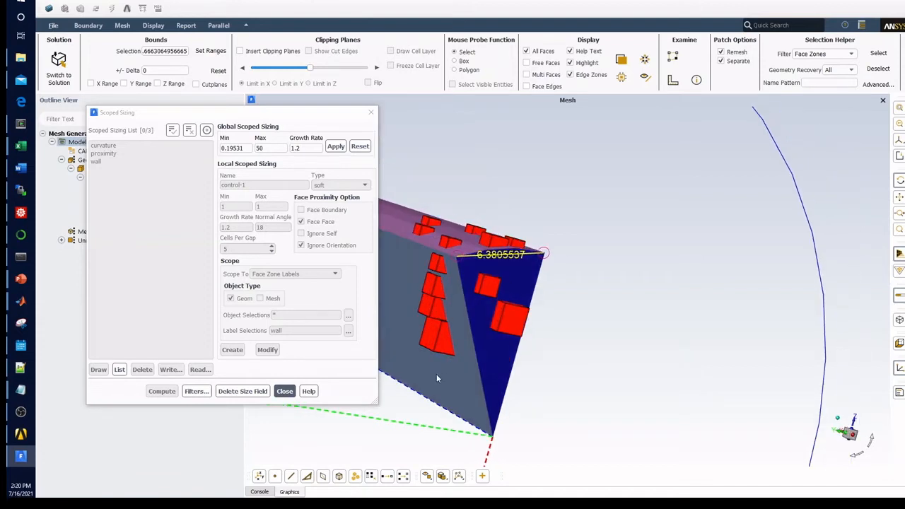
{"action": "mouse_move", "coordinate": [458, 356]}
{"action": "left_mouse_down"}
{"action": "mouse_move", "coordinate": [466, 381]}
{"action": "mouse_move", "coordinate": [463, 369]}
{"action": "left_mouse_up"}
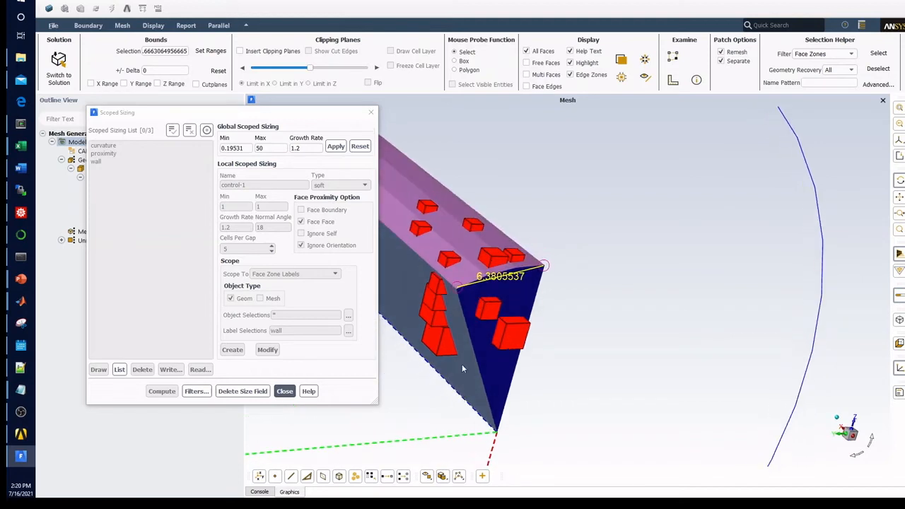
{"action": "left_click_drag", "start_coordinate": [623, 258], "coordinate": [564, 366]}
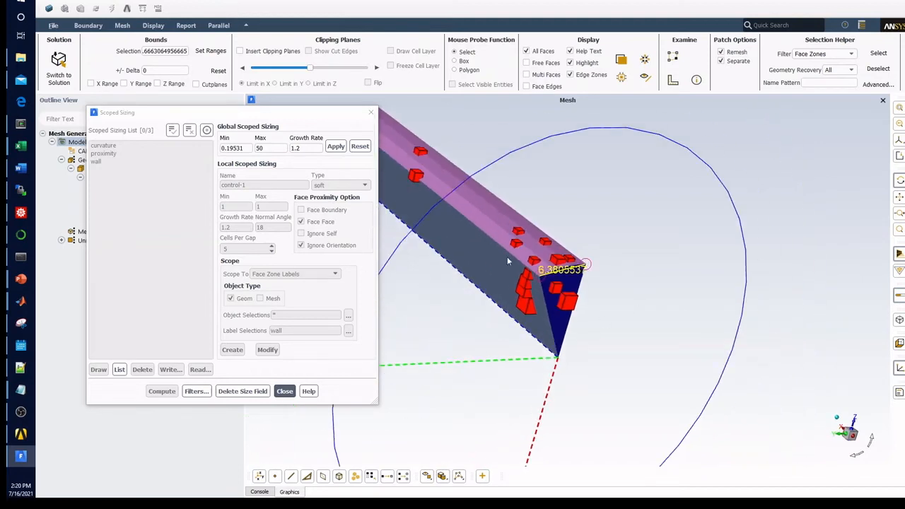
{"action": "scroll", "coordinate": [470, 212], "scroll_direction": "up", "scroll_amount": 3}
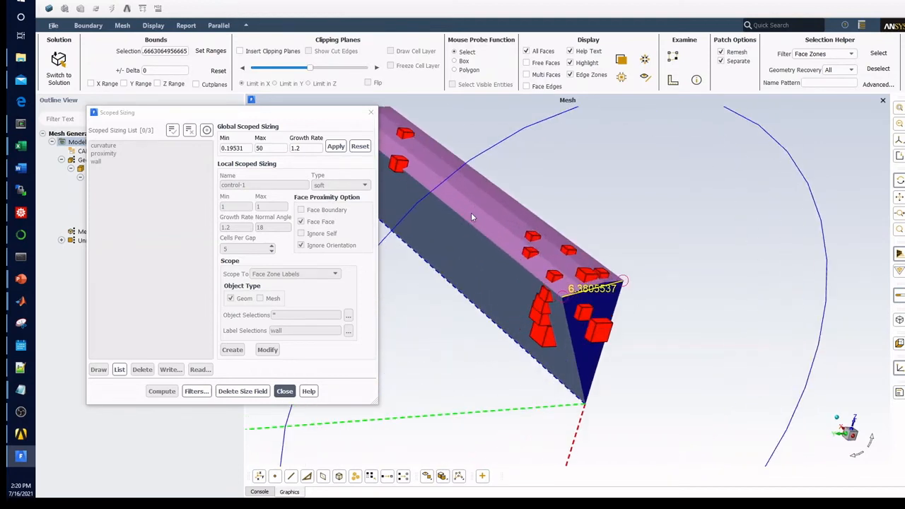
Step: Delete the existing size field and modify the "wall" sizing to a maximum size of 0.5
{"action": "left_click", "coordinate": [251, 393]}
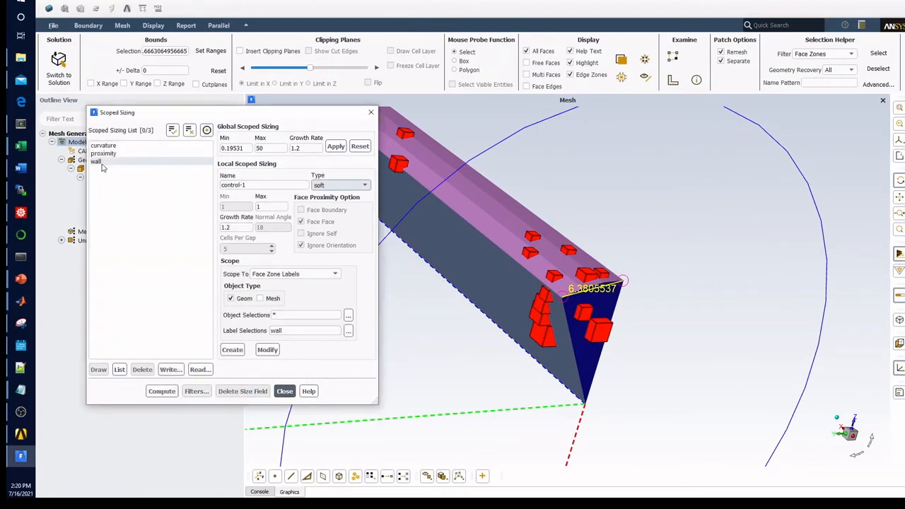
{"action": "left_click", "coordinate": [99, 161]}
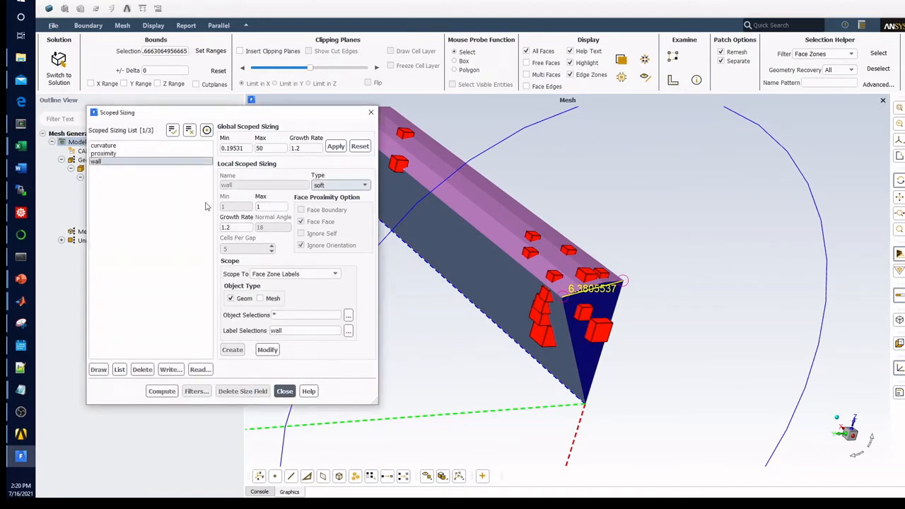
{"action": "scroll", "coordinate": [811, 317], "scroll_direction": "down", "scroll_amount": 10}
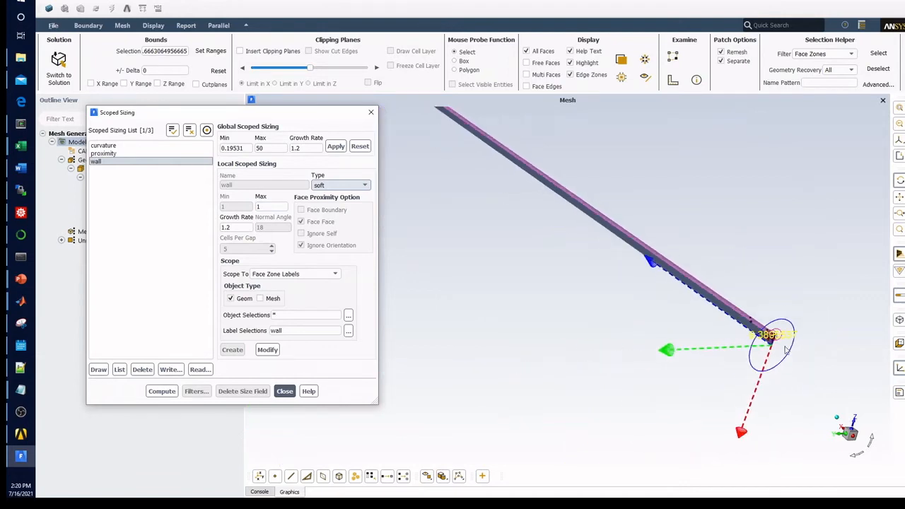
{"action": "scroll", "coordinate": [778, 348], "scroll_direction": "up", "scroll_amount": 10}
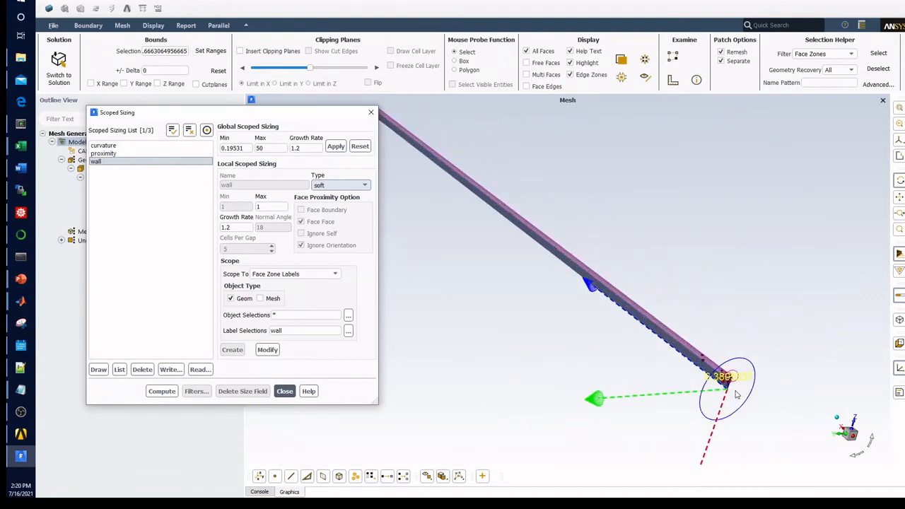
{"action": "double_click", "coordinate": [259, 206]}
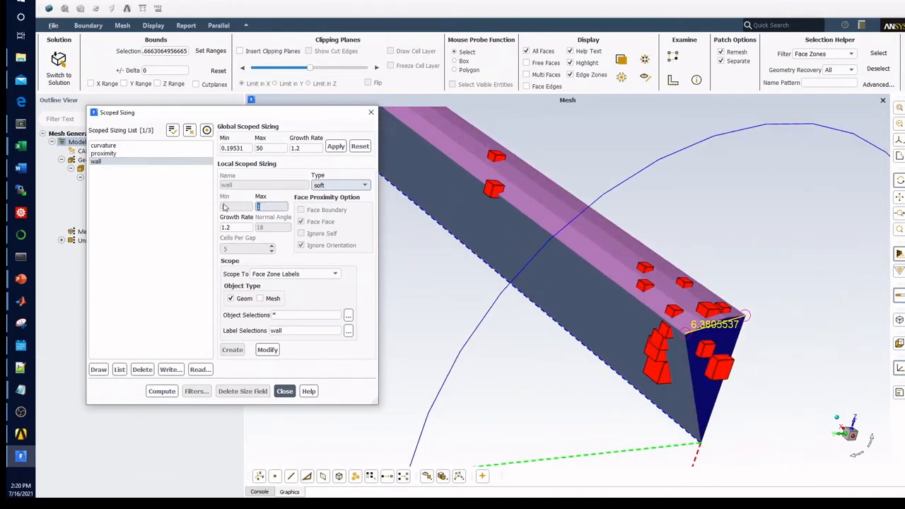
{"action": "type", "text": "0.5"}
{"action": "left_click", "coordinate": [263, 350]}
{"action": "left_click", "coordinate": [263, 350]}
{"action": "left_click", "coordinate": [123, 163]}
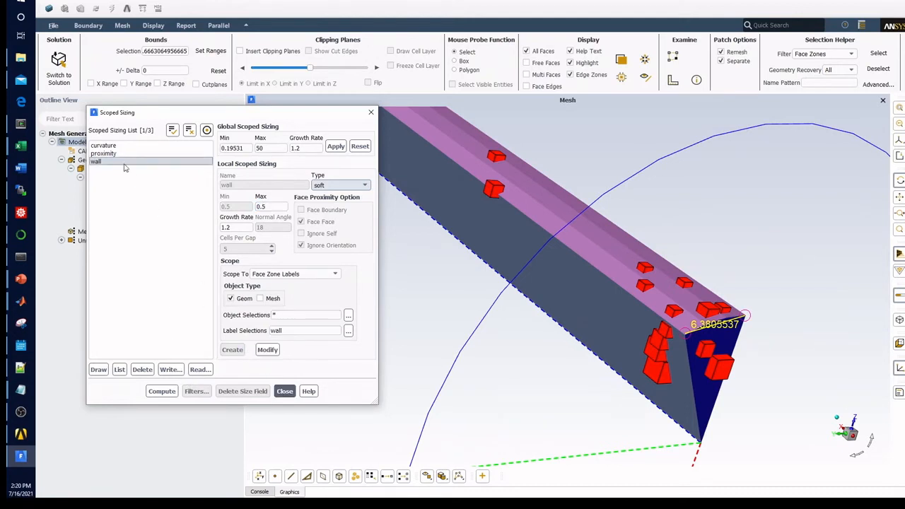
Step: Recompute the size field, draw sample sizes on the wedge's wall face, and close the scoped sizing settings
{"action": "left_click", "coordinate": [162, 398]}
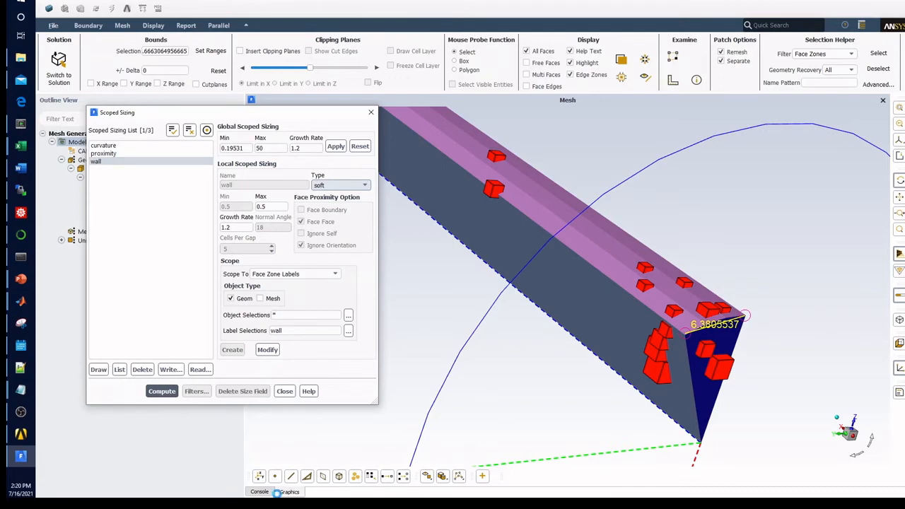
{"action": "left_click", "coordinate": [258, 492]}
{"action": "left_click", "coordinate": [289, 492]}
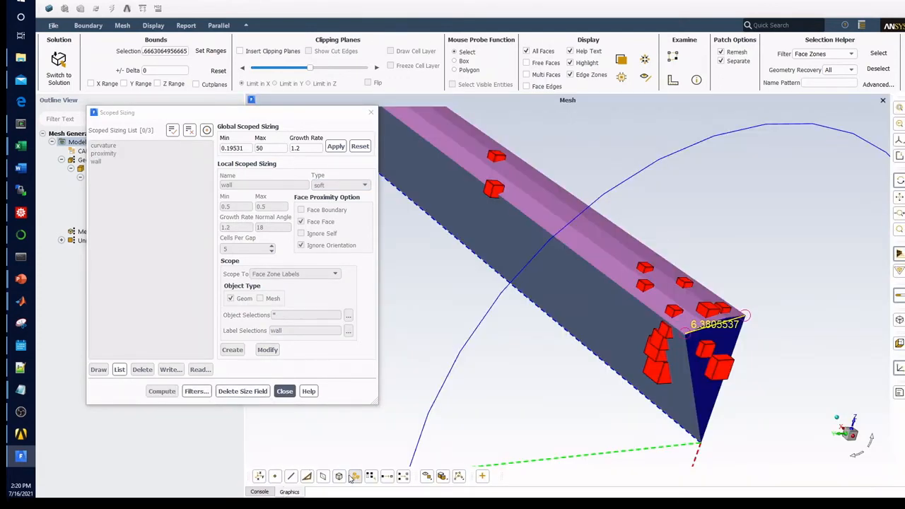
{"action": "right_click", "coordinate": [627, 260]}
{"action": "right_click", "coordinate": [620, 269]}
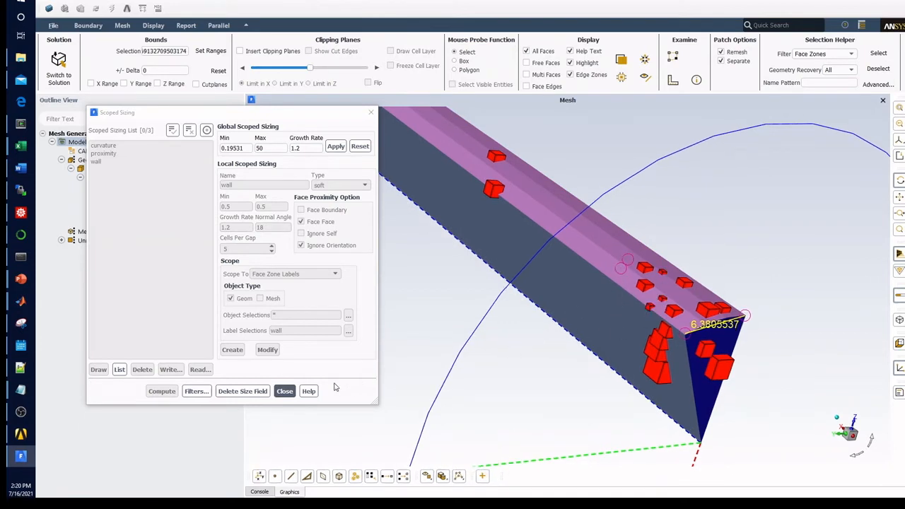
{"action": "left_click", "coordinate": [284, 391]}
Step: Export the size field to the Fluent_video folder as size-1.sf
{"action": "left_click", "coordinate": [53, 26]}
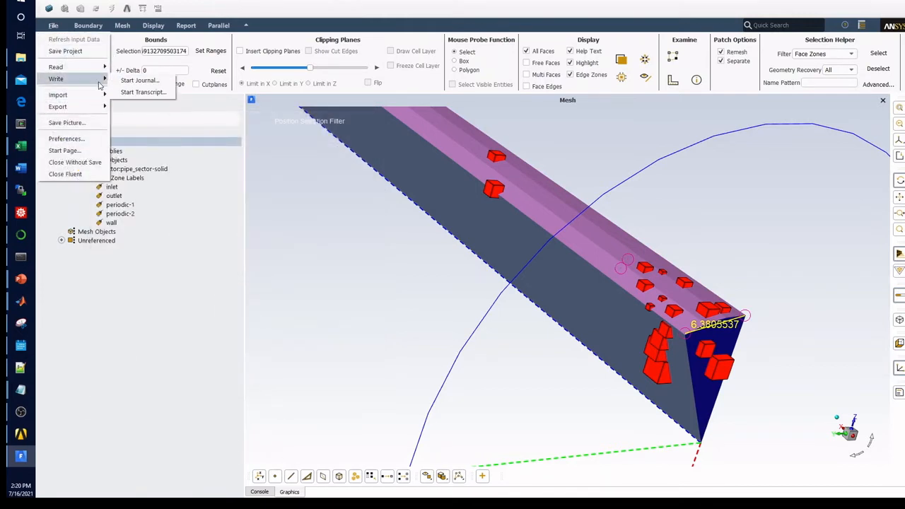
{"action": "mouse_move", "coordinate": [96, 108]}
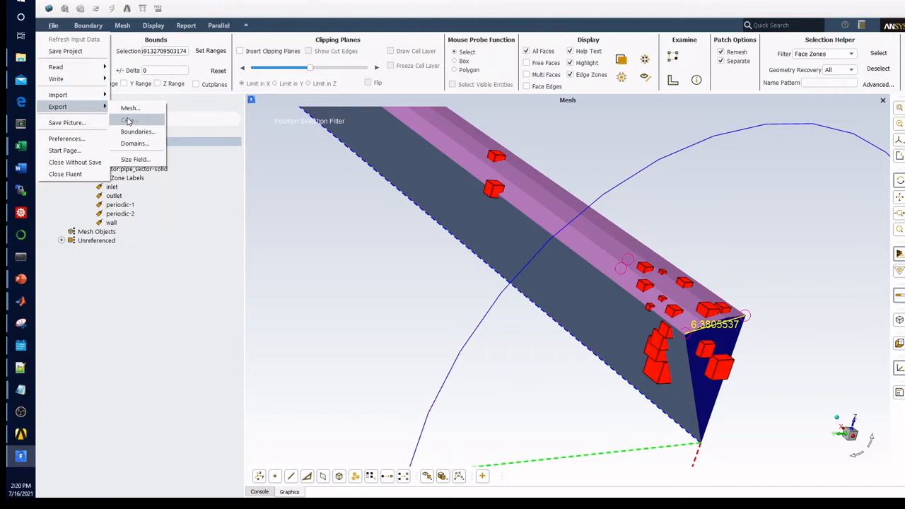
{"action": "left_click", "coordinate": [135, 160]}
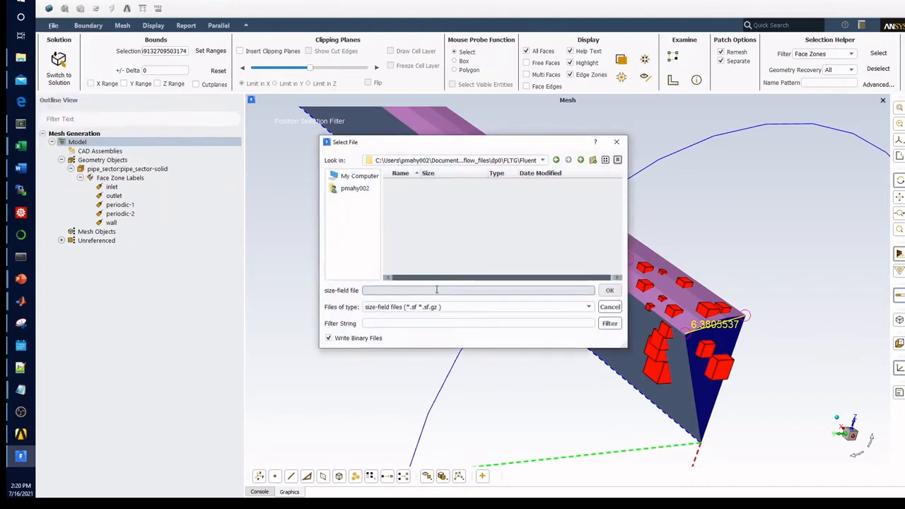
{"action": "left_click", "coordinate": [580, 161]}
{"action": "left_click", "coordinate": [579, 161]}
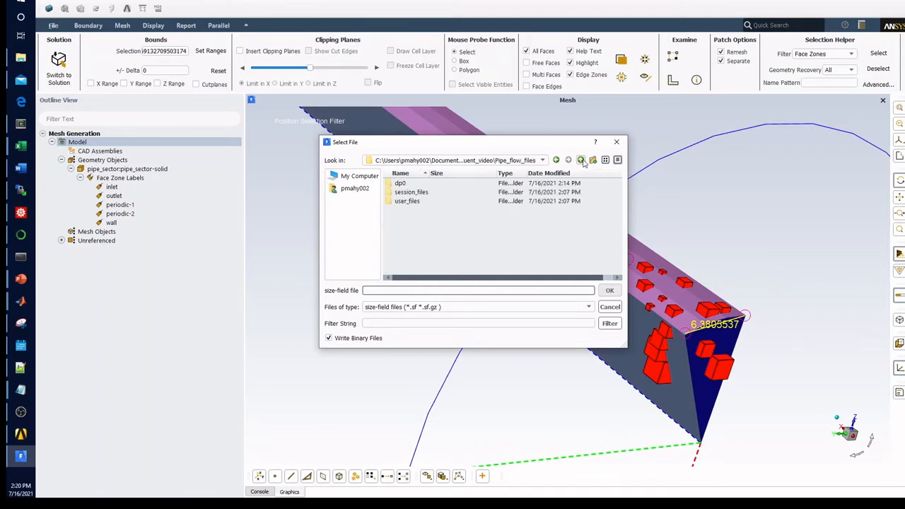
{"action": "left_click", "coordinate": [580, 160]}
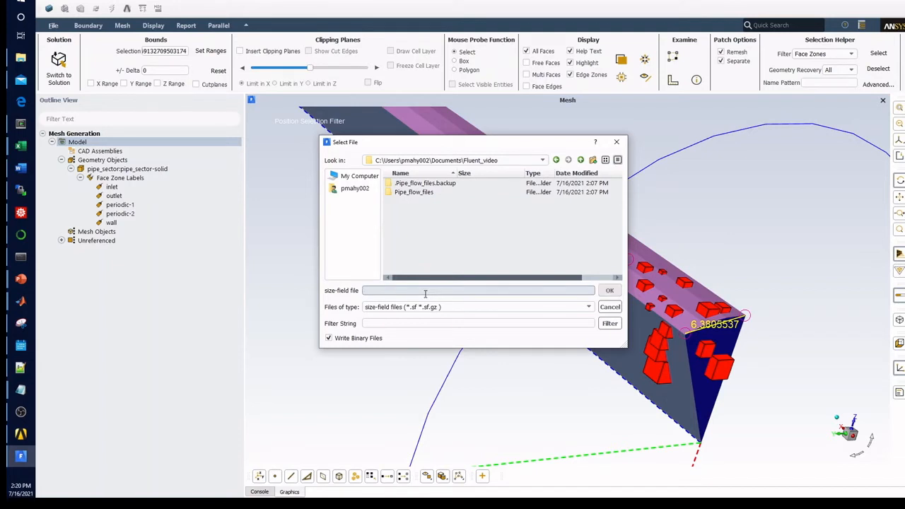
{"action": "type", "text": "size-1"}
{"action": "key", "text": "Return"}
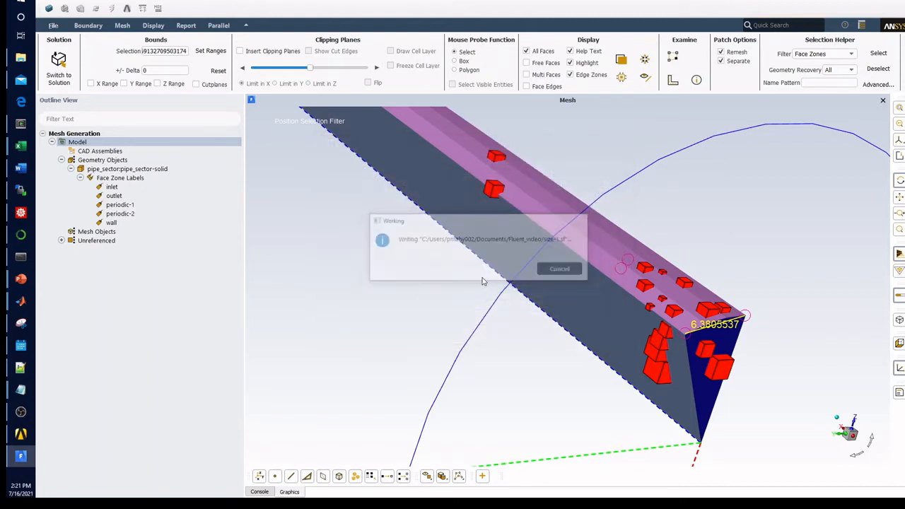
{"action": "left_click", "coordinate": [53, 26]}
{"action": "mouse_move", "coordinate": [84, 98]}
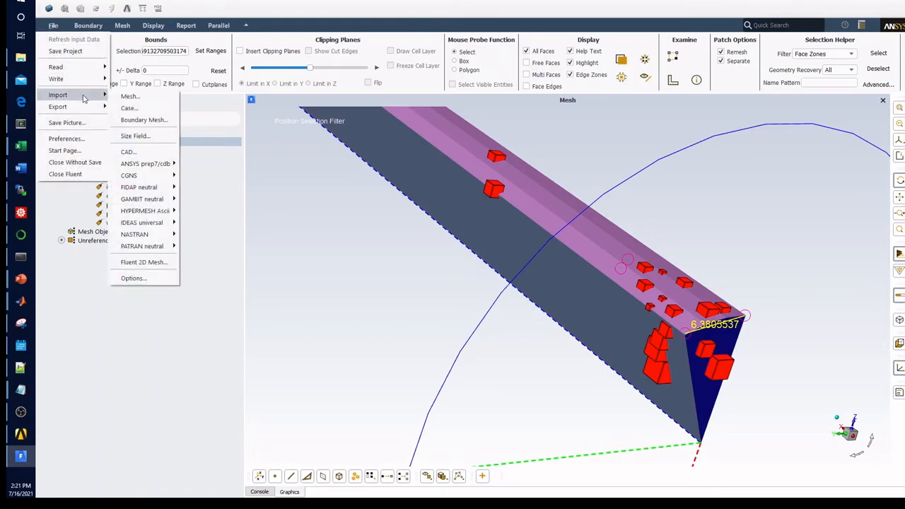
{"action": "left_click", "coordinate": [423, 288]}
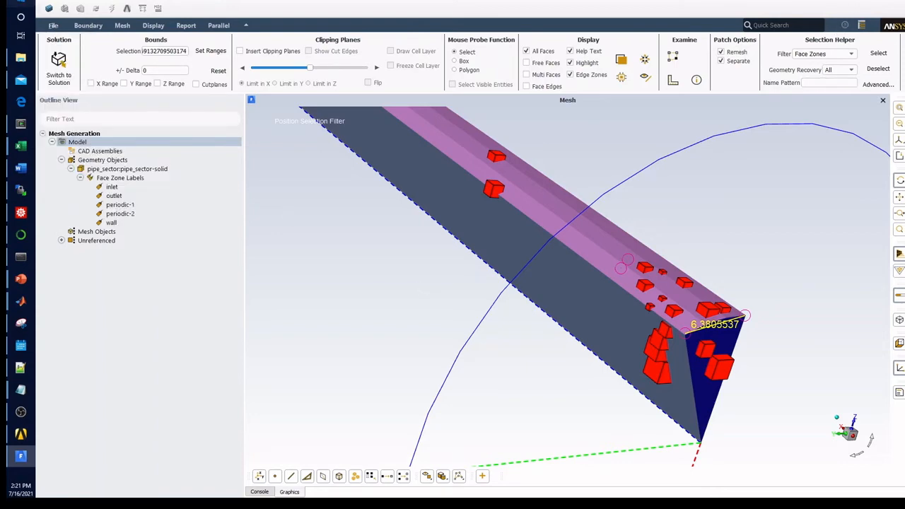
Step: Launch a second, separate Fluent 2019 R1 session in meshing mode
{"action": "left_click", "coordinate": [18, 5]}
{"action": "left_click", "coordinate": [17, 4]}
{"action": "type", "text": "fluen"}
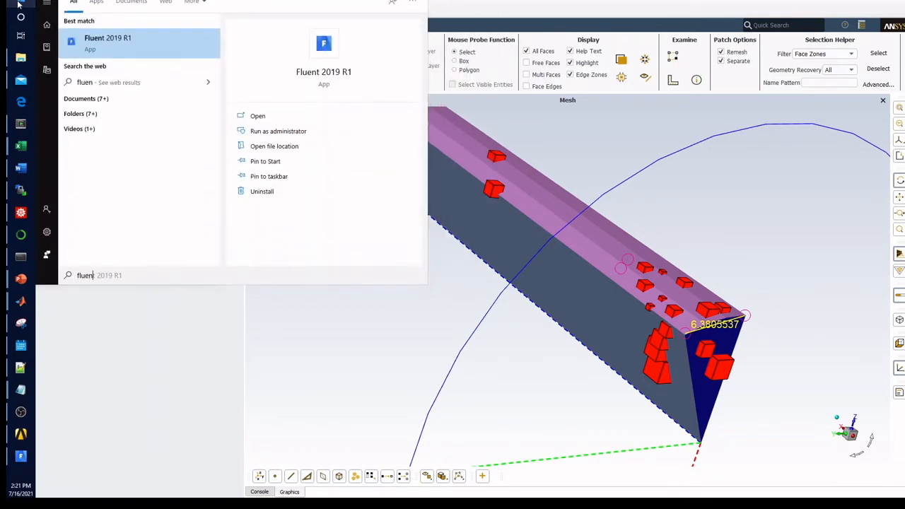
{"action": "left_click", "coordinate": [134, 42]}
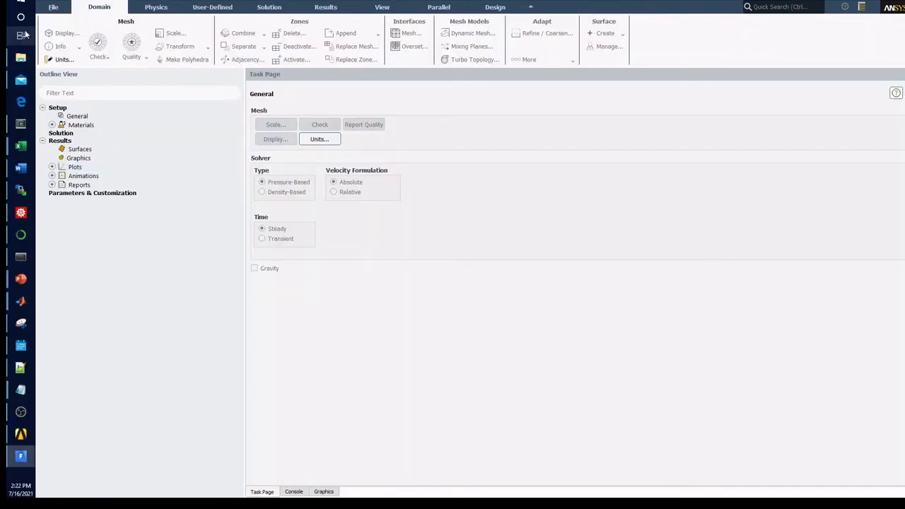
{"action": "left_click", "coordinate": [20, 35]}
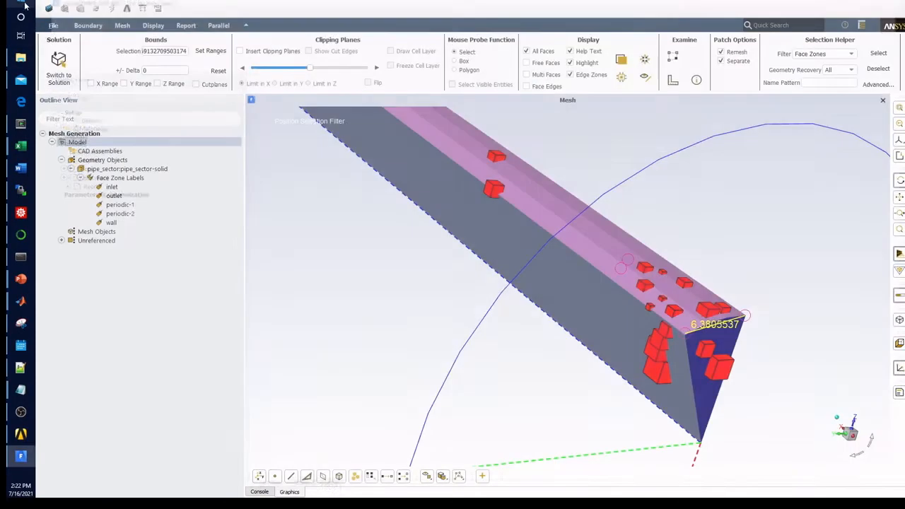
{"action": "left_click", "coordinate": [24, 4]}
{"action": "type", "text": "fluent"}
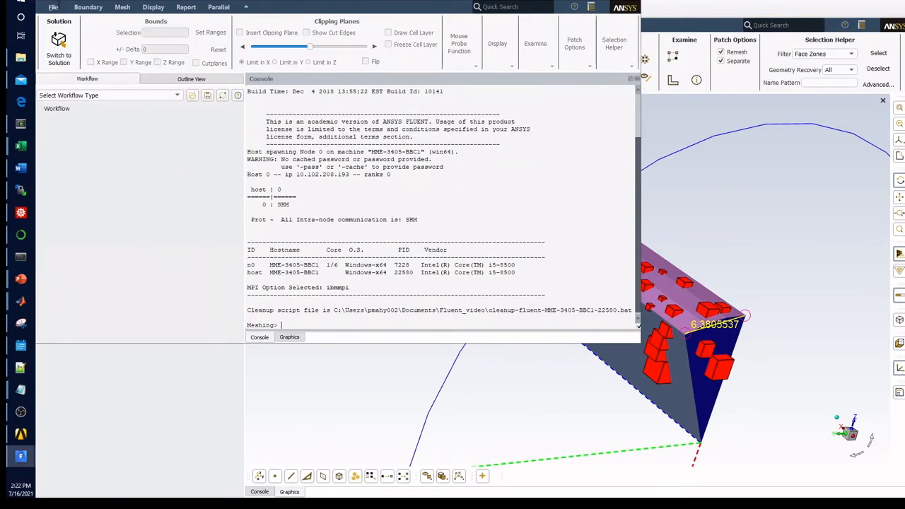
Step: Select pipe_sector.scdoc from the Fluent_video folder as the CAD geometry to import and review the CAD options
{"action": "left_click", "coordinate": [54, 7]}
{"action": "mouse_move", "coordinate": [65, 25]}
{"action": "mouse_move", "coordinate": [58, 48]}
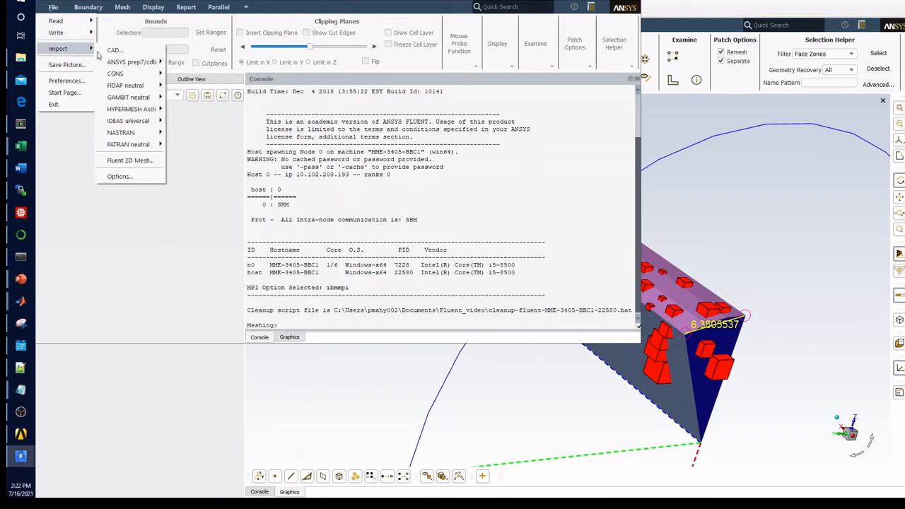
{"action": "left_click", "coordinate": [113, 50]}
{"action": "left_click", "coordinate": [379, 209]}
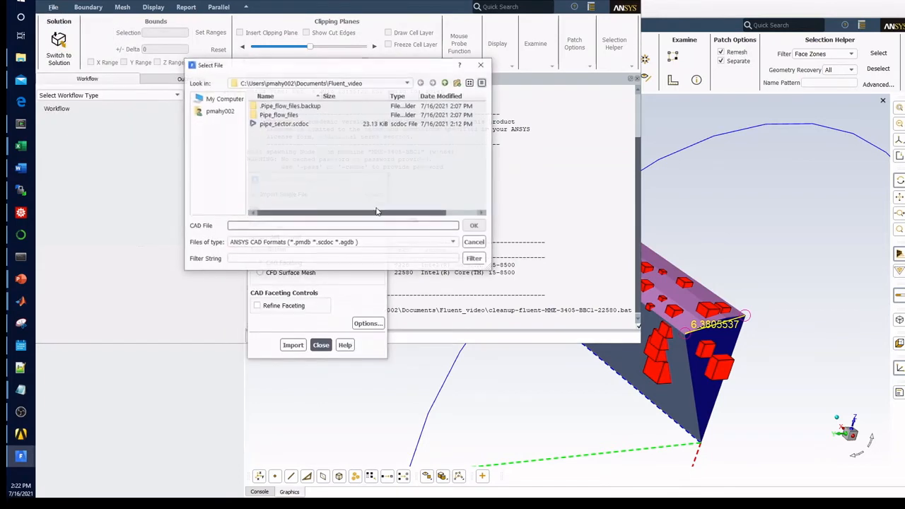
{"action": "double_click", "coordinate": [302, 125]}
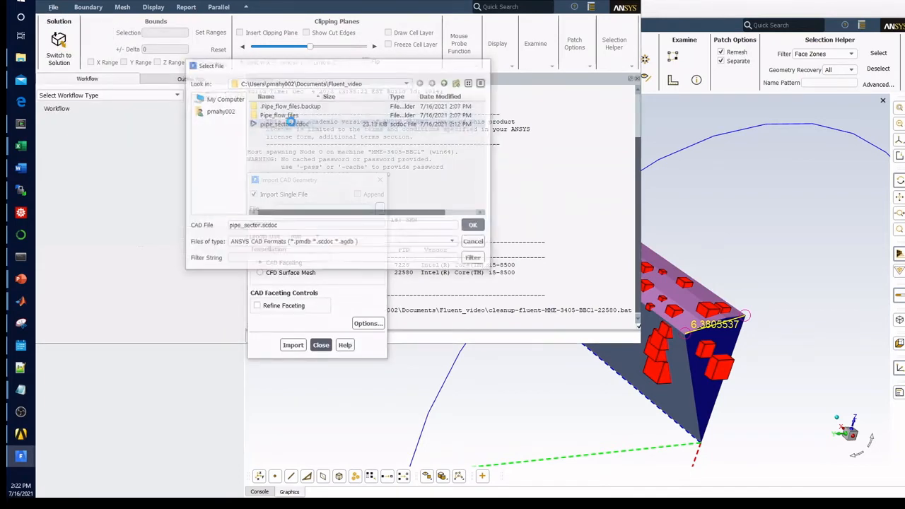
{"action": "left_click", "coordinate": [358, 324]}
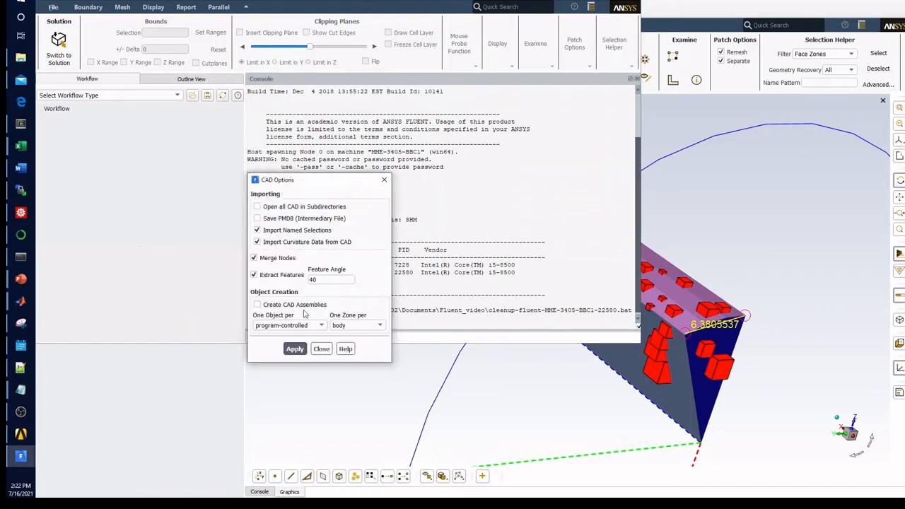
{"action": "left_click", "coordinate": [320, 349]}
Step: Import the geometry as a CFD surface mesh using the size field file size-1.sf
{"action": "left_click", "coordinate": [286, 273]}
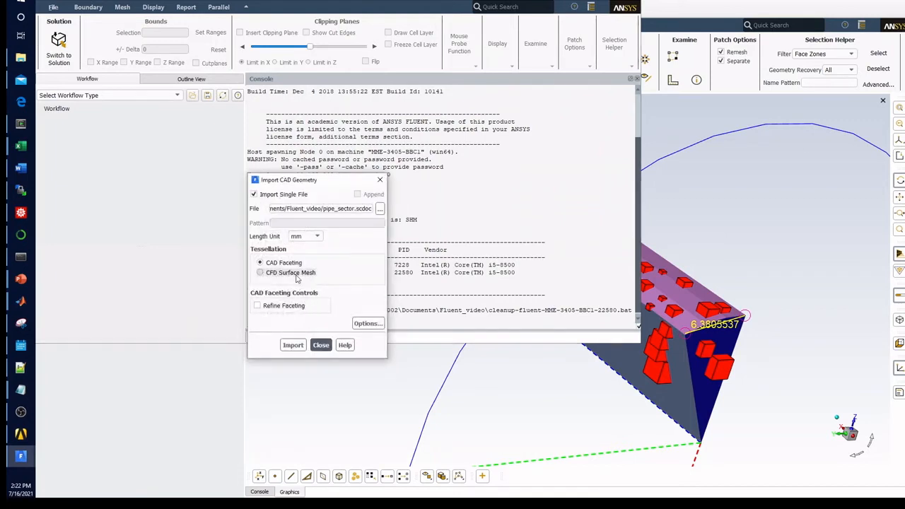
{"action": "left_click", "coordinate": [289, 305]}
{"action": "left_click", "coordinate": [401, 199]}
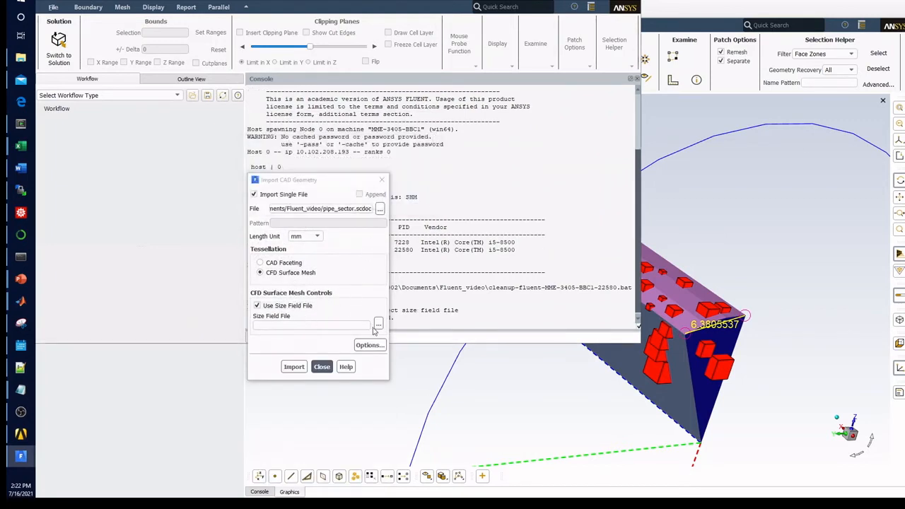
{"action": "left_click", "coordinate": [378, 322]}
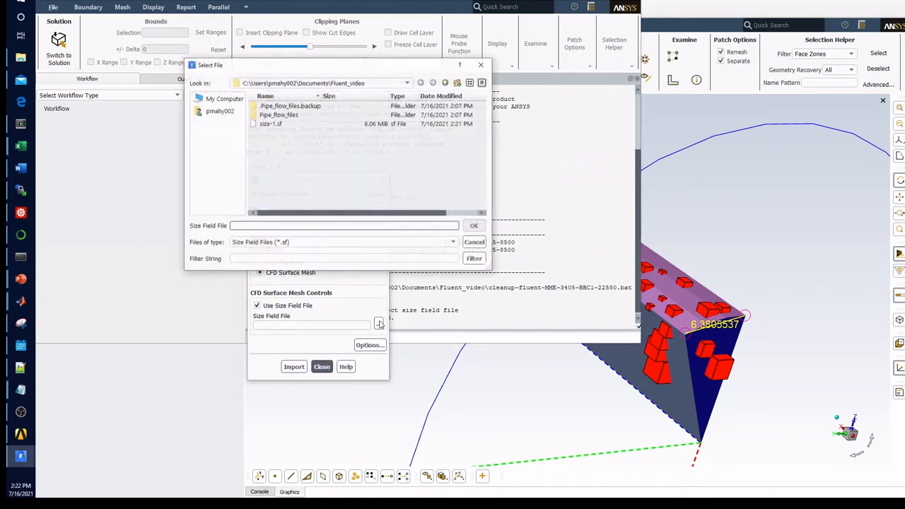
{"action": "double_click", "coordinate": [270, 124]}
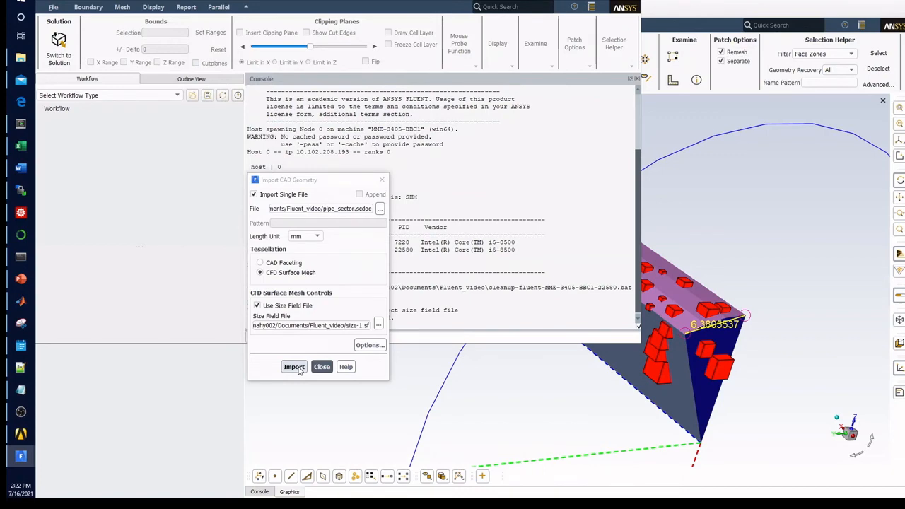
{"action": "left_click", "coordinate": [295, 367]}
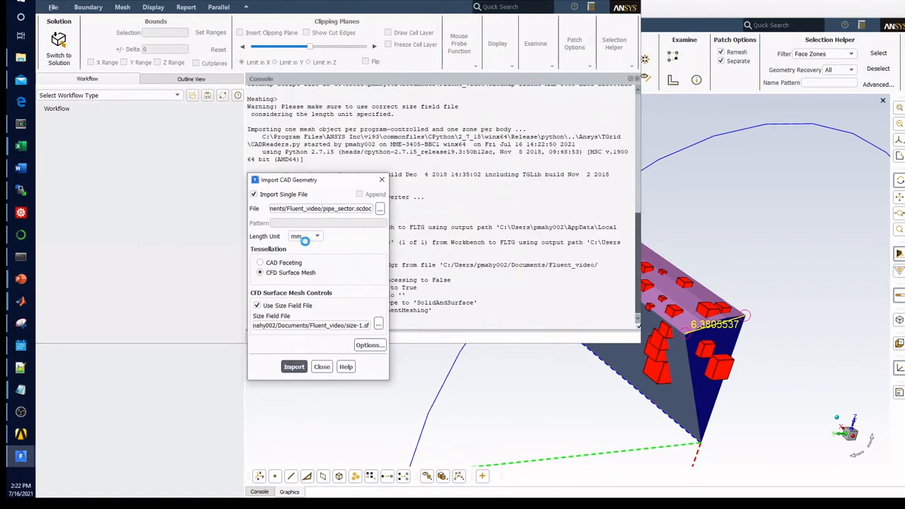
Step: Maximize the new session's window and expand the imported pipe_sector mesh object in the model outline
{"action": "left_click_drag", "start_coordinate": [314, 181], "coordinate": [579, 105]}
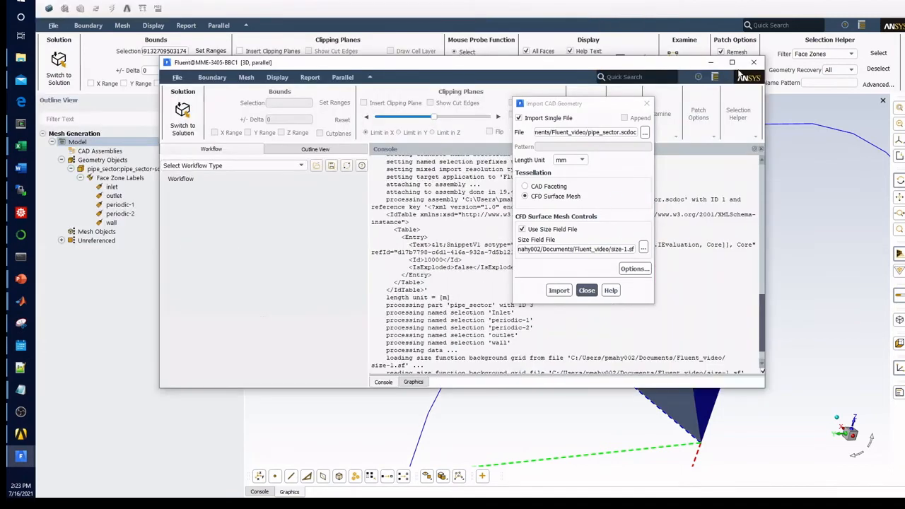
{"action": "left_click", "coordinate": [732, 62]}
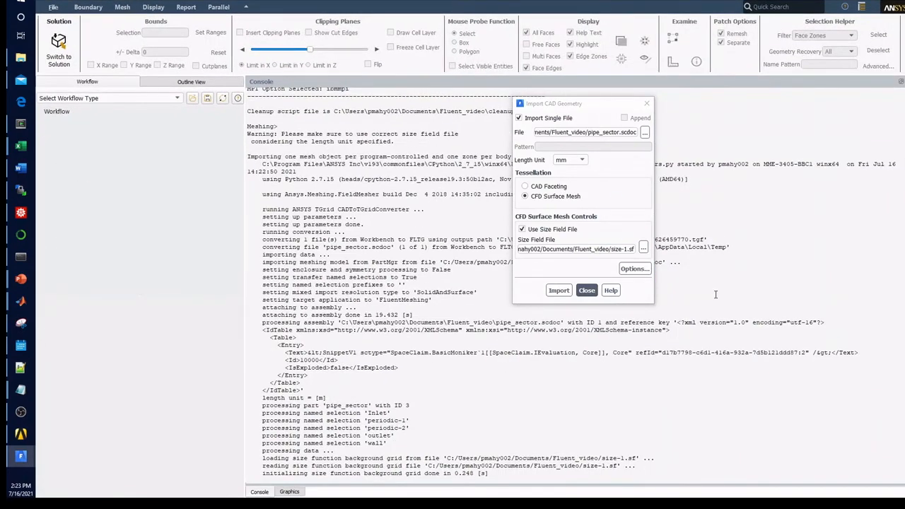
{"action": "left_click", "coordinate": [190, 83]}
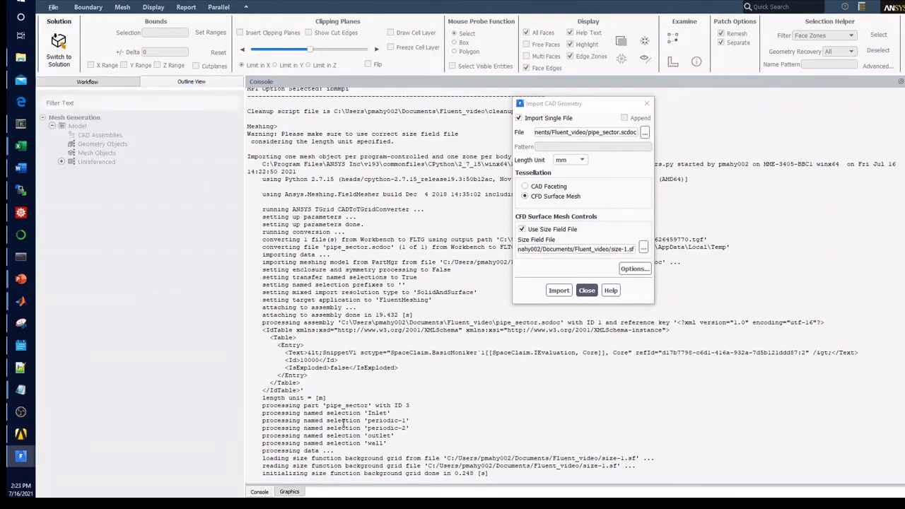
{"action": "scroll", "coordinate": [343, 422], "scroll_direction": "down", "scroll_amount": 15}
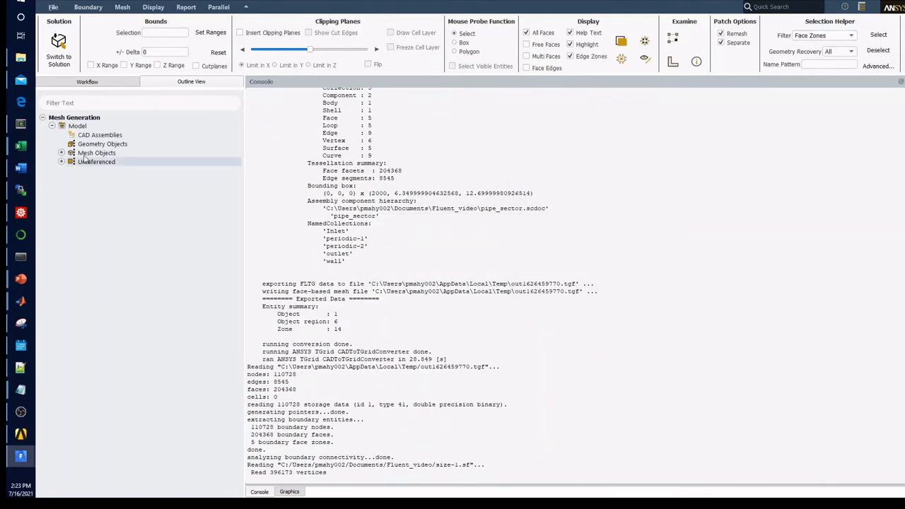
{"action": "left_click", "coordinate": [61, 153]}
{"action": "left_click", "coordinate": [71, 162]}
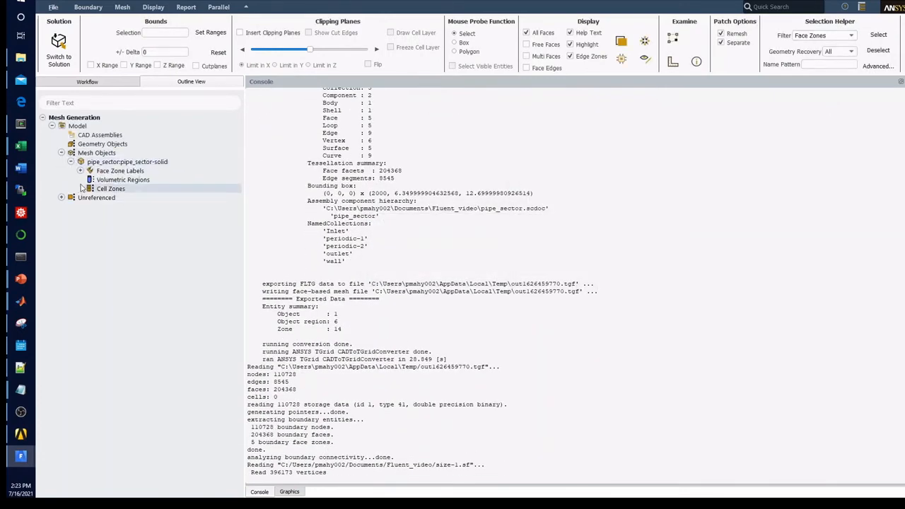
Step: Draw the wall face zone with its face edges displayed and inspect the surface mesh near the pipe end
{"action": "left_click", "coordinate": [80, 171]}
{"action": "right_click", "coordinate": [93, 172]}
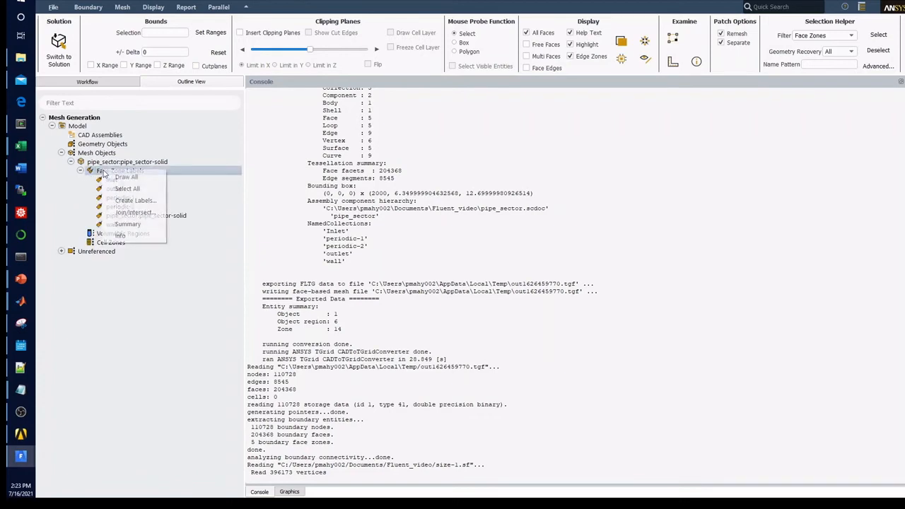
{"action": "left_click", "coordinate": [158, 331]}
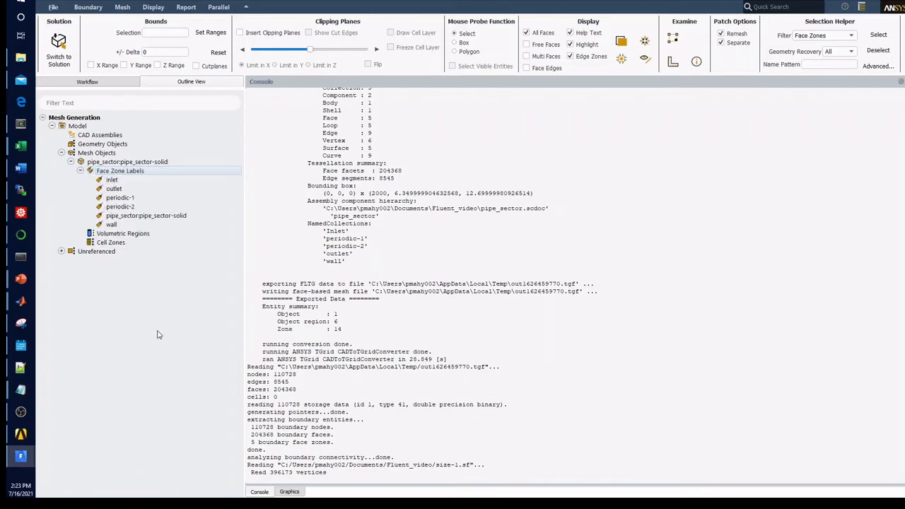
{"action": "right_click", "coordinate": [113, 224]}
{"action": "left_click", "coordinate": [124, 229]}
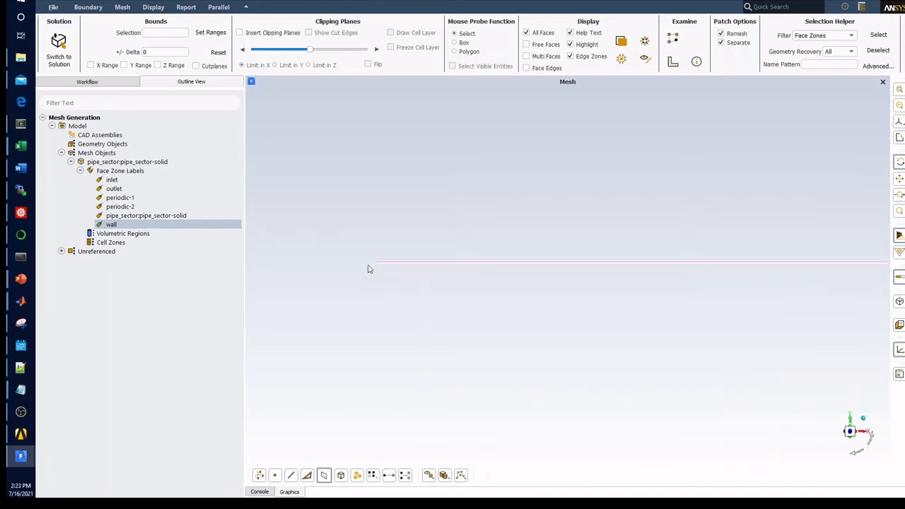
{"action": "mouse_move", "coordinate": [368, 269]}
{"action": "left_mouse_down"}
{"action": "mouse_move", "coordinate": [410, 256]}
{"action": "mouse_move", "coordinate": [656, 268]}
{"action": "left_mouse_up"}
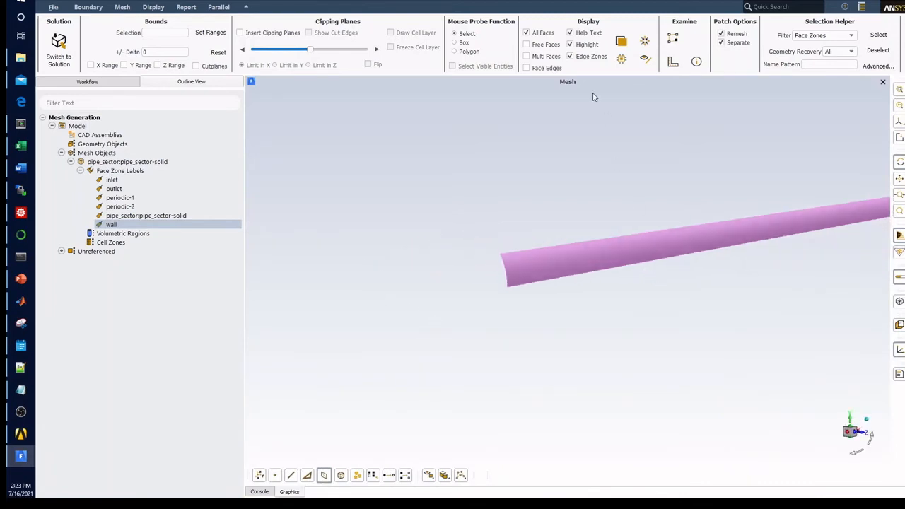
{"action": "left_click", "coordinate": [550, 69]}
{"action": "scroll", "coordinate": [524, 256], "scroll_direction": "up", "scroll_amount": 10}
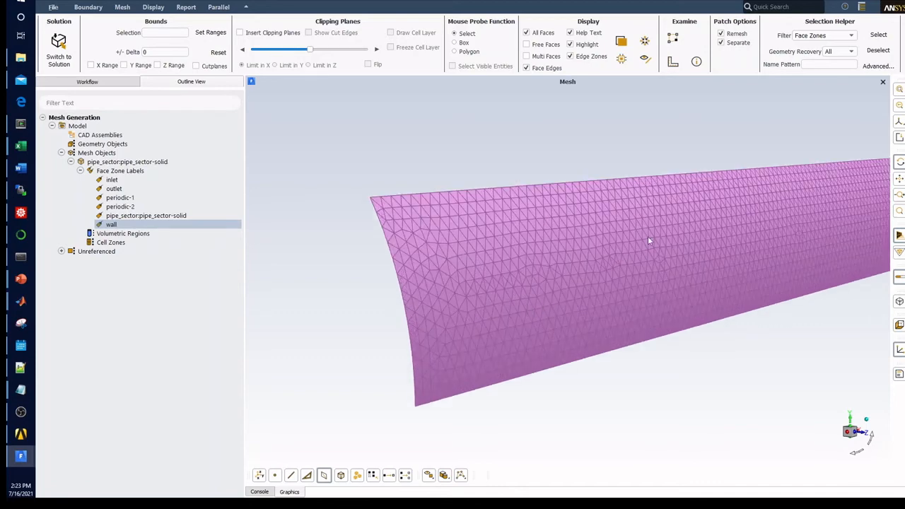
{"action": "left_click_drag", "start_coordinate": [647, 236], "coordinate": [686, 262]}
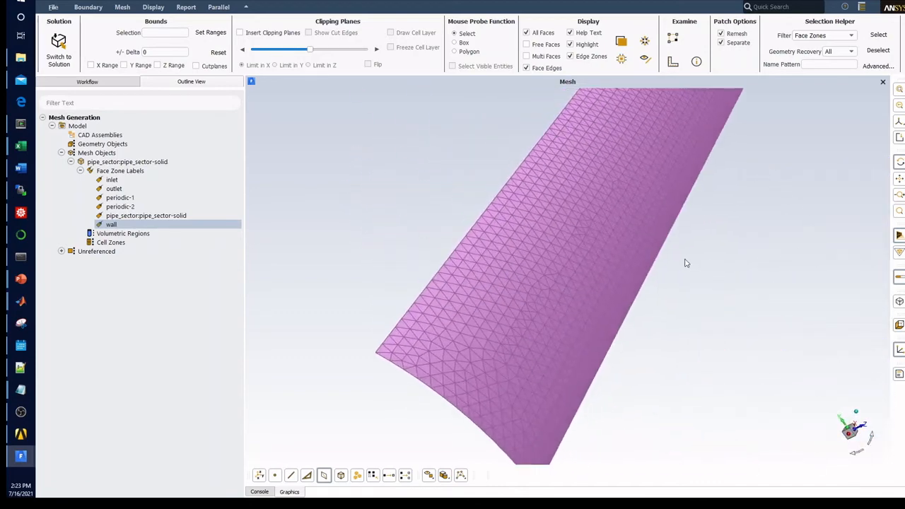
Step: Draw the periodic-1 and periodic-2 face zones together with the wall and inspect their surface mesh
{"action": "left_click", "coordinate": [129, 208], "text": "ctrl"}
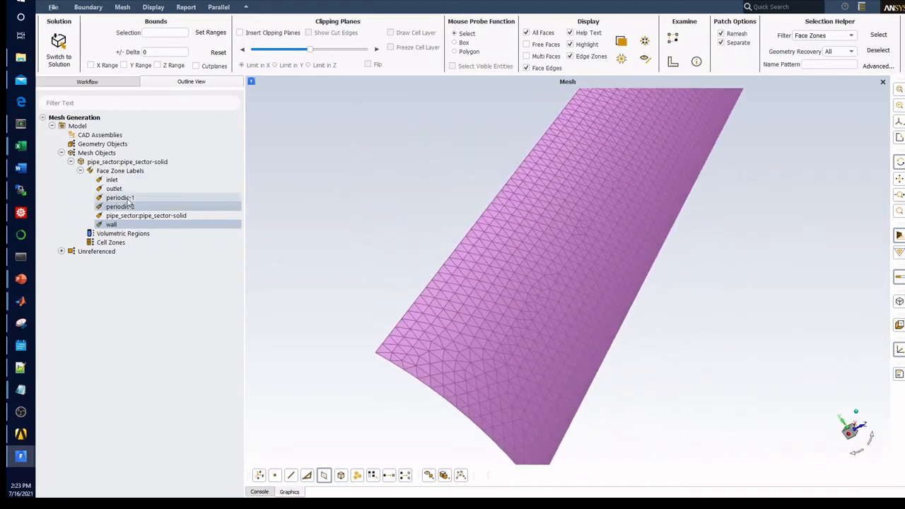
{"action": "left_click", "coordinate": [125, 198], "text": "ctrl"}
{"action": "right_click", "coordinate": [127, 201]}
{"action": "left_click", "coordinate": [141, 206]}
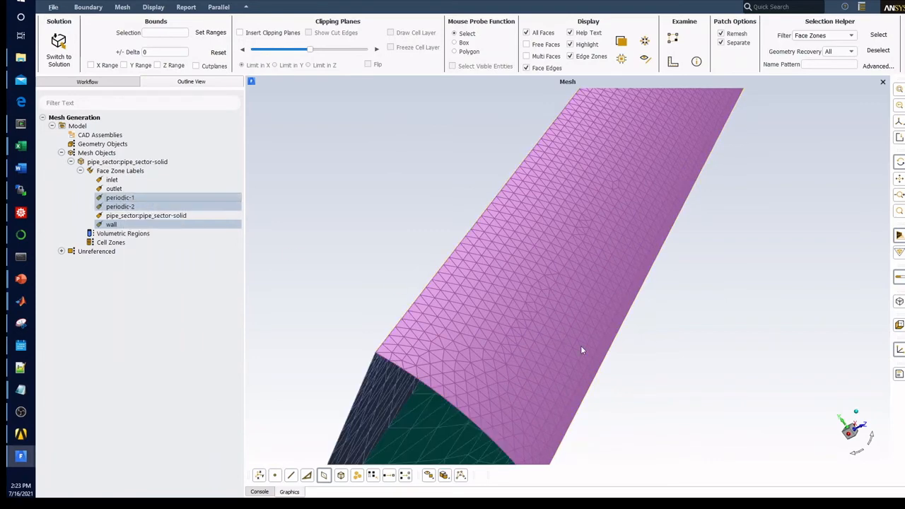
{"action": "mouse_move", "coordinate": [581, 345]}
{"action": "left_mouse_down"}
{"action": "mouse_move", "coordinate": [522, 278]}
{"action": "mouse_move", "coordinate": [502, 194]}
{"action": "mouse_move", "coordinate": [492, 264]}
{"action": "mouse_move", "coordinate": [544, 288]}
{"action": "mouse_move", "coordinate": [422, 299]}
{"action": "left_mouse_up"}
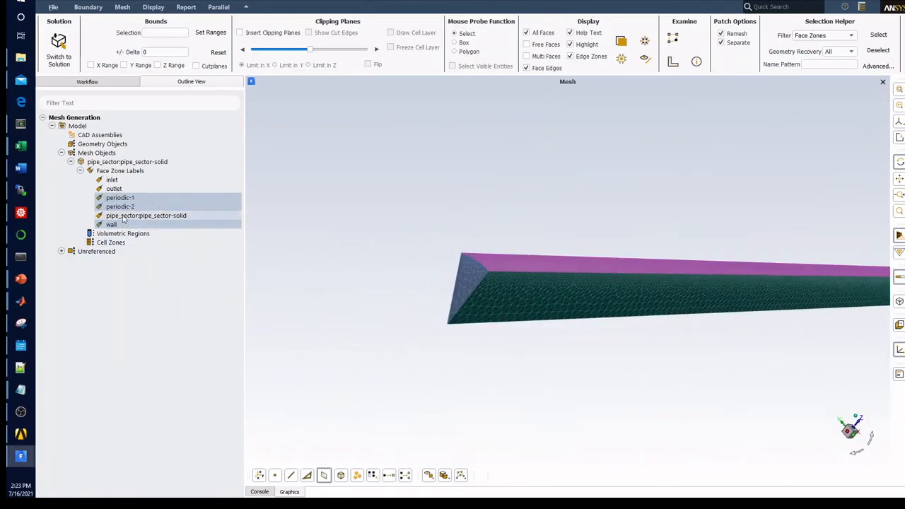
Step: Add the inlet and outlet face zones to the drawn boundaries and examine the end-face mesh and full pipe length
{"action": "left_click", "coordinate": [115, 188], "text": "ctrl"}
{"action": "left_click", "coordinate": [113, 179], "text": "ctrl"}
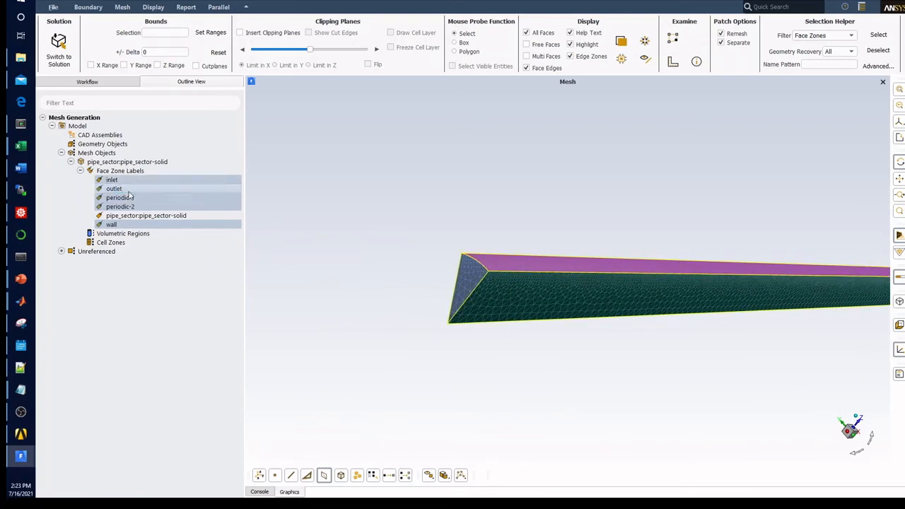
{"action": "right_click", "coordinate": [128, 197]}
{"action": "left_click", "coordinate": [146, 196]}
{"action": "scroll", "coordinate": [497, 303], "scroll_direction": "up", "scroll_amount": 3}
{"action": "left_click_drag", "start_coordinate": [497, 307], "coordinate": [566, 281]}
{"action": "scroll", "coordinate": [401, 268], "scroll_direction": "down", "scroll_amount": 3}
{"action": "scroll", "coordinate": [498, 282], "scroll_direction": "up", "scroll_amount": 1}
{"action": "scroll", "coordinate": [495, 285], "scroll_direction": "up", "scroll_amount": 2}
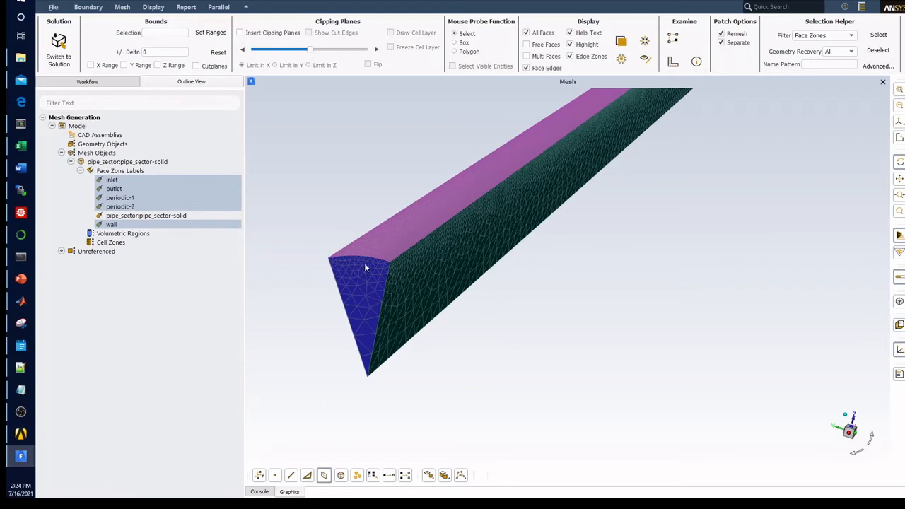
{"action": "scroll", "coordinate": [360, 268], "scroll_direction": "down", "scroll_amount": 5}
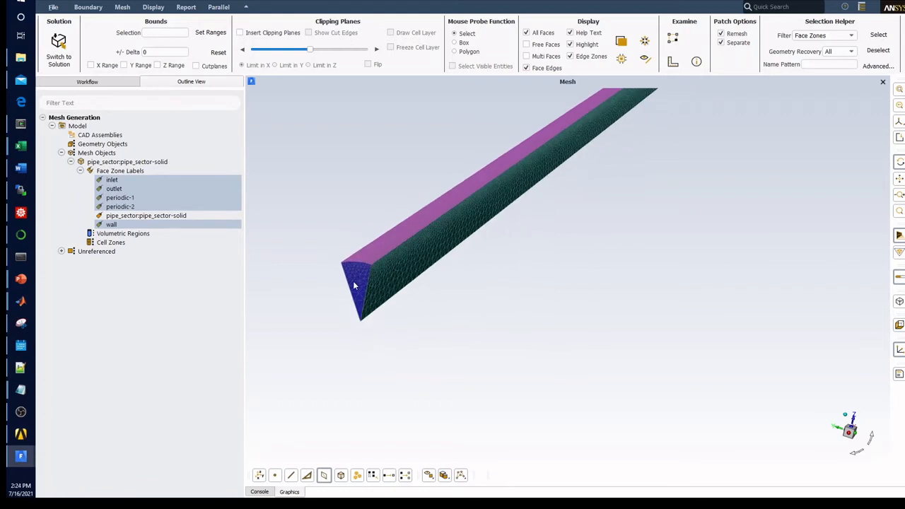
Step: Print a summary of the mesh object's face zone labels in the console
{"action": "left_click", "coordinate": [261, 492]}
{"action": "left_click", "coordinate": [136, 217]}
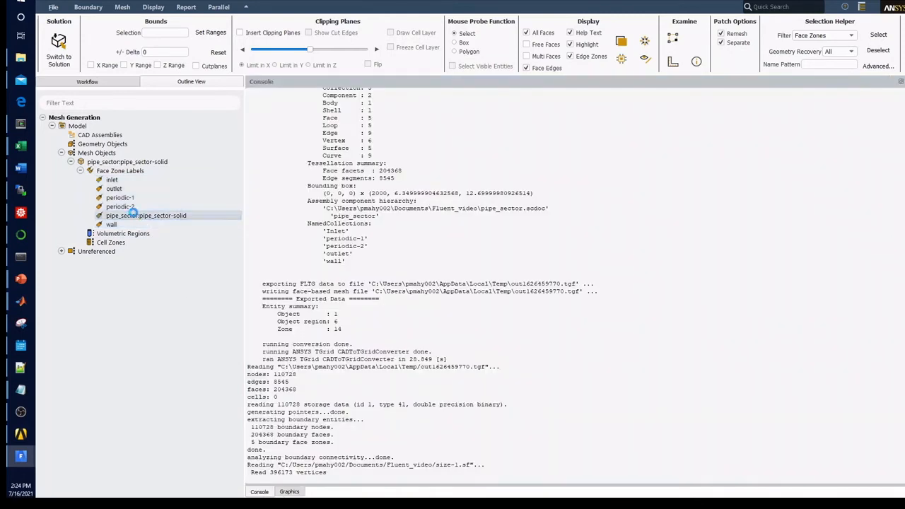
{"action": "left_click", "coordinate": [122, 174]}
{"action": "right_click", "coordinate": [122, 176]}
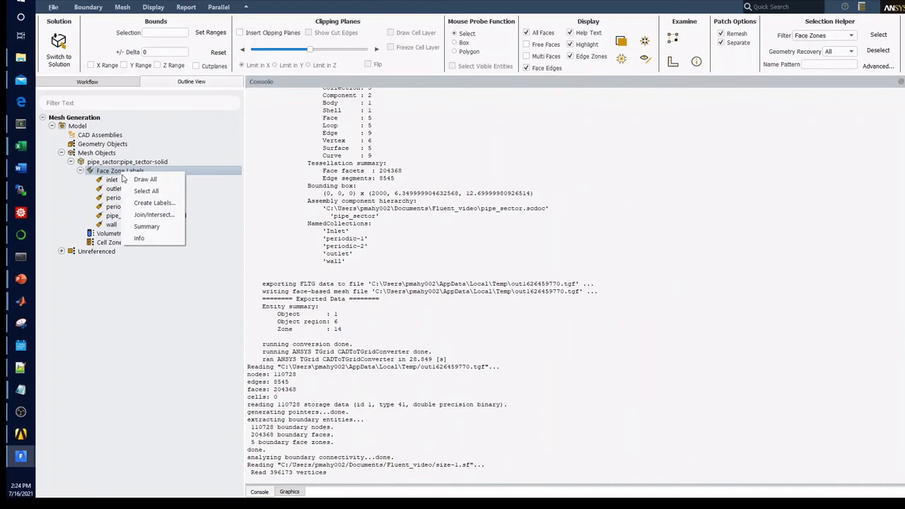
{"action": "left_click", "coordinate": [142, 225]}
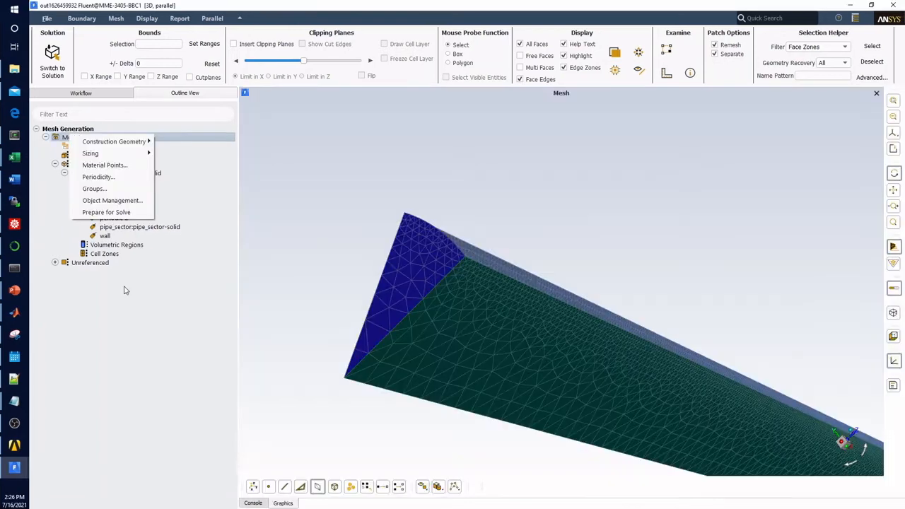
Step: Start periodic recovery on the pipe_sector-solid mesh object, with only periodic-1 and periodic-2 selected as boundary zones
{"action": "left_click", "coordinate": [125, 290]}
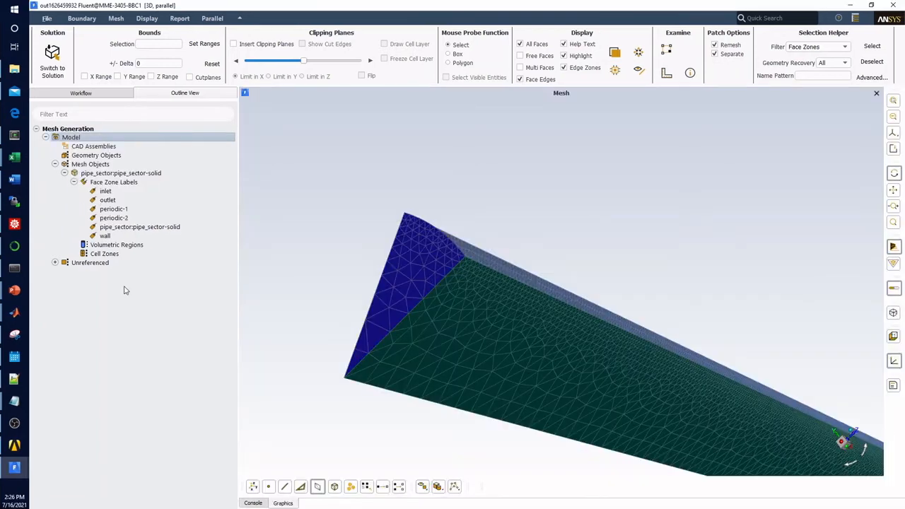
{"action": "right_click", "coordinate": [105, 184]}
{"action": "left_click", "coordinate": [102, 183]}
{"action": "right_click", "coordinate": [101, 174]}
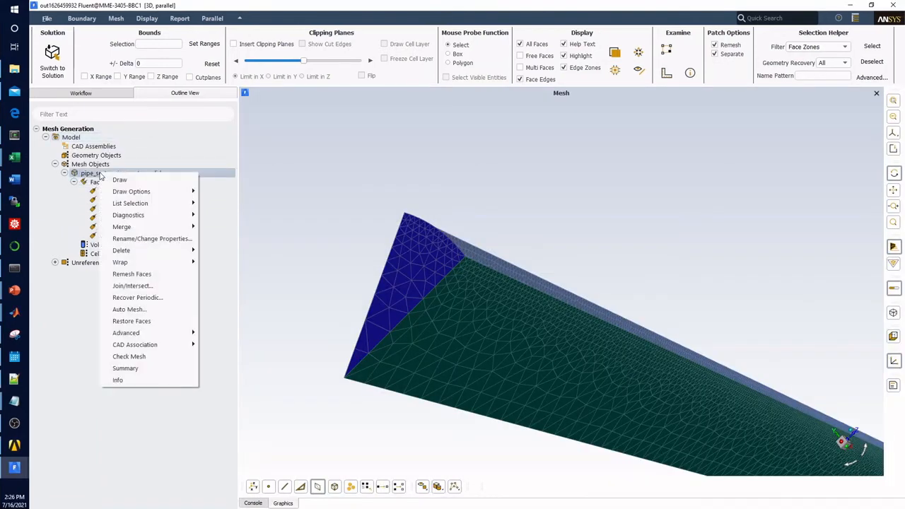
{"action": "left_click", "coordinate": [133, 297]}
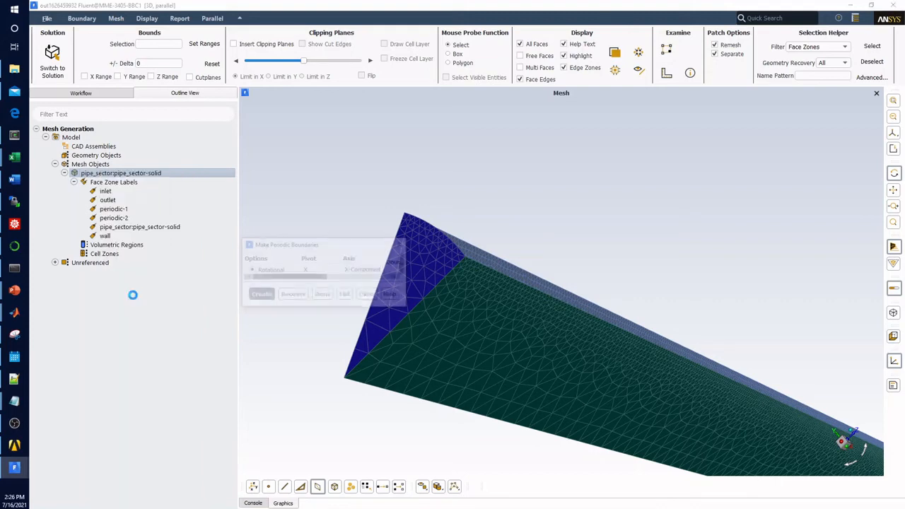
{"action": "left_click_drag", "start_coordinate": [367, 248], "coordinate": [248, 124]}
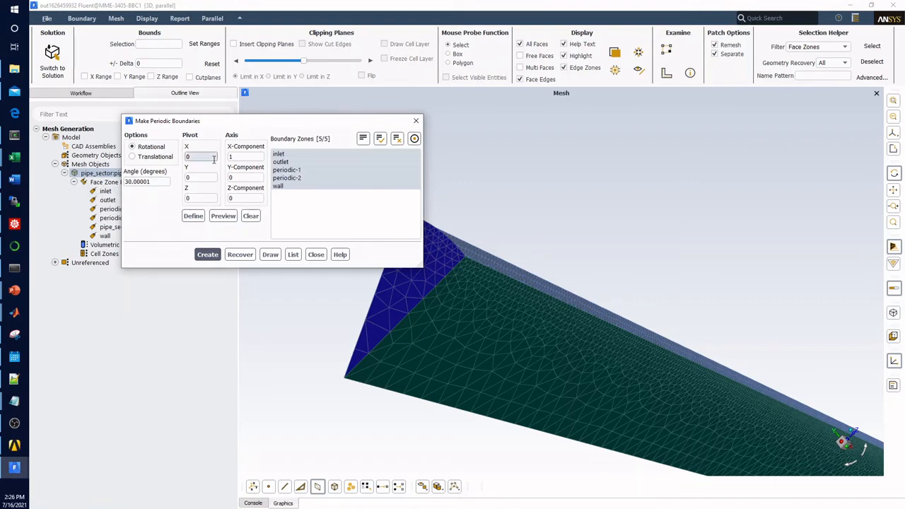
{"action": "left_click", "coordinate": [395, 139]}
{"action": "left_click", "coordinate": [297, 170]}
{"action": "left_click", "coordinate": [291, 177]}
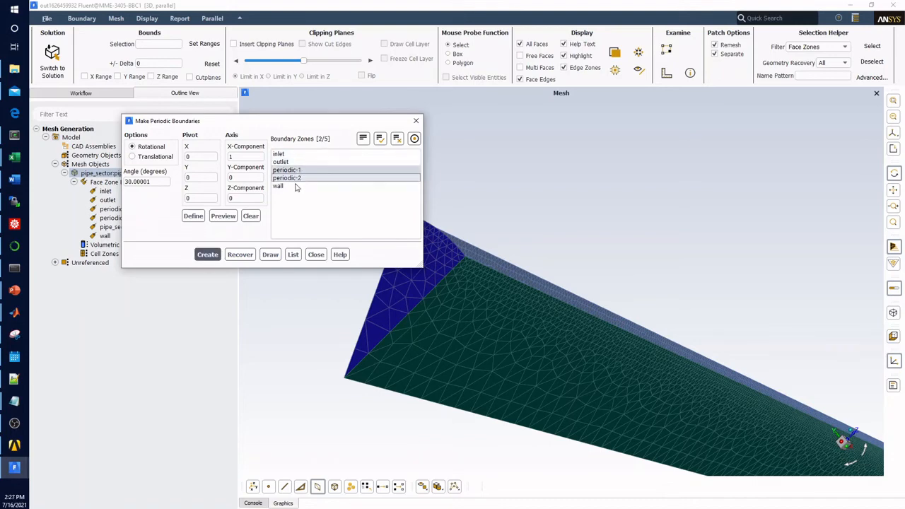
Step: List the two selected zones' face data in the console and recover their rotational periodicity about the X axis
{"action": "left_click", "coordinate": [293, 255]}
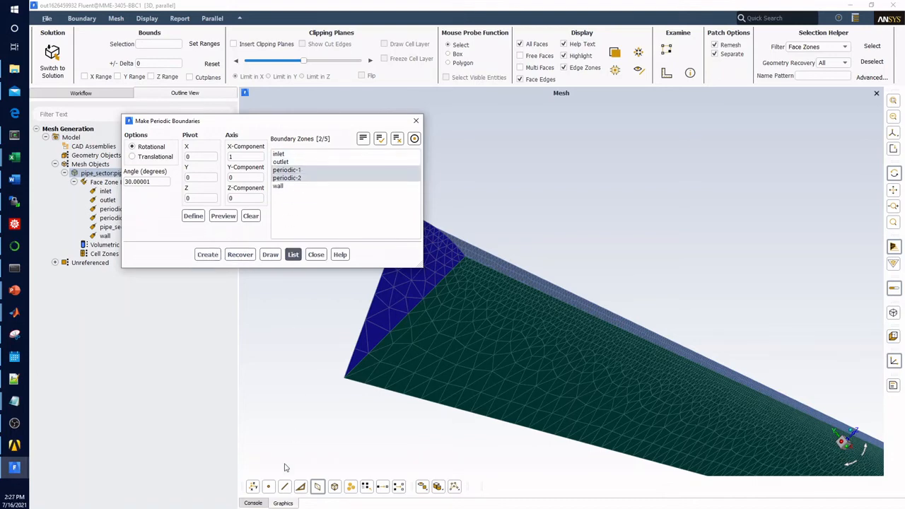
{"action": "left_click", "coordinate": [259, 503]}
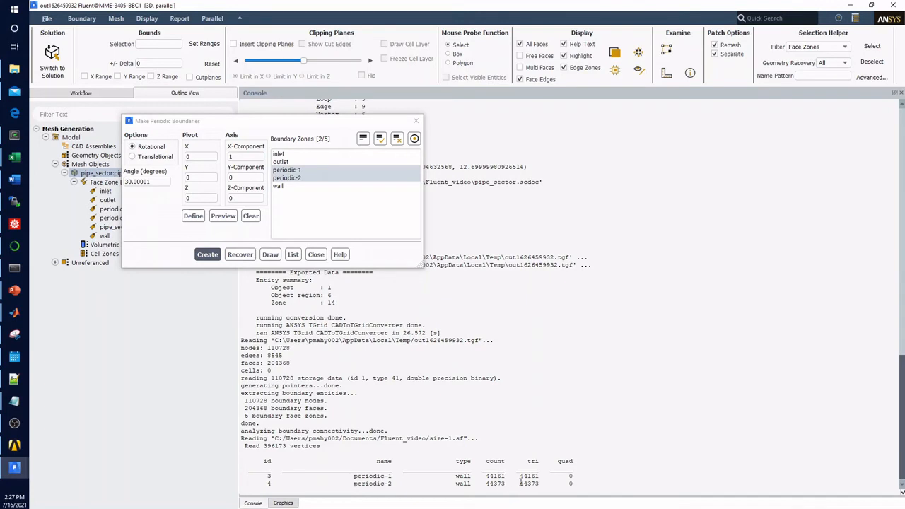
{"action": "left_click", "coordinate": [241, 255]}
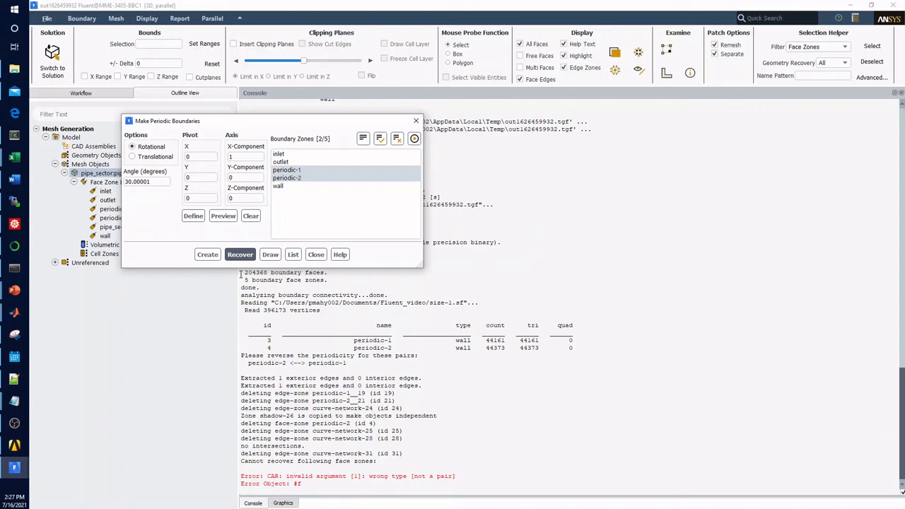
Step: Try to recover the periodicity of periodic-1 alone and of periodic-2 alone
{"action": "left_click", "coordinate": [294, 178]}
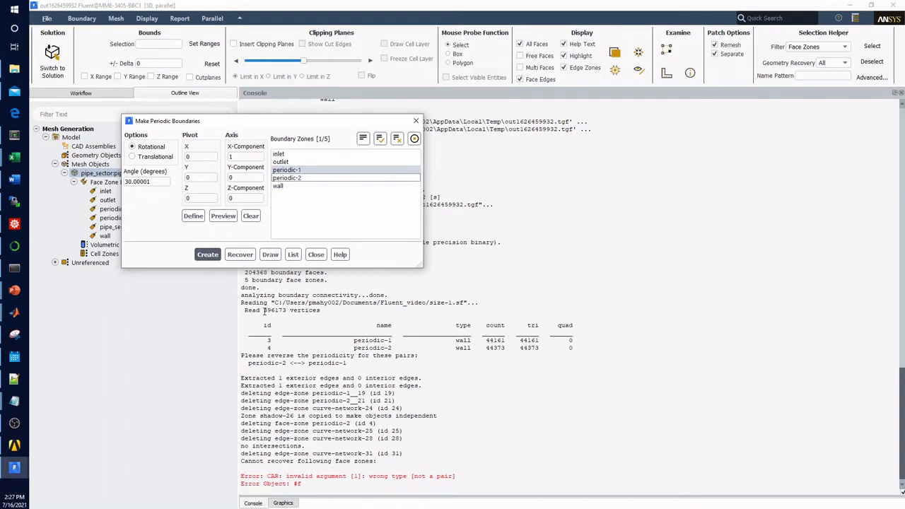
{"action": "left_click", "coordinate": [244, 258]}
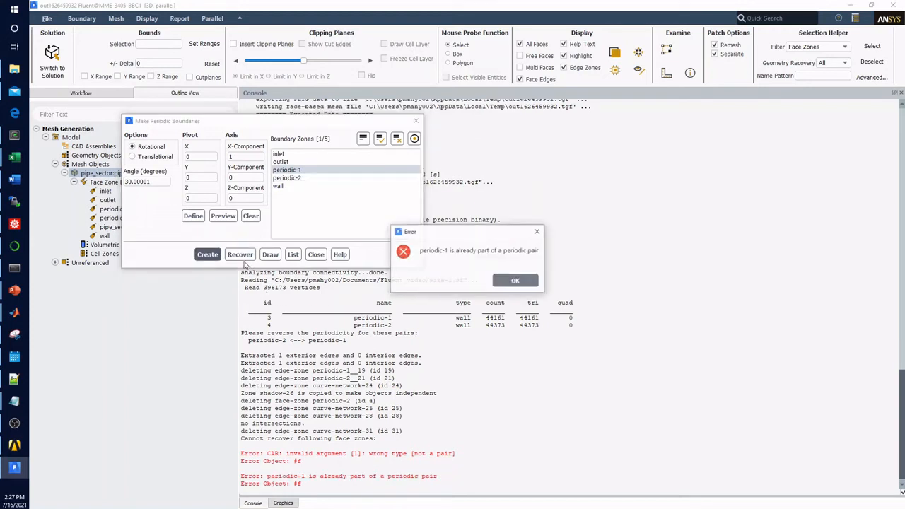
{"action": "left_click", "coordinate": [515, 281]}
{"action": "left_click", "coordinate": [302, 172]}
{"action": "left_click", "coordinate": [297, 177]}
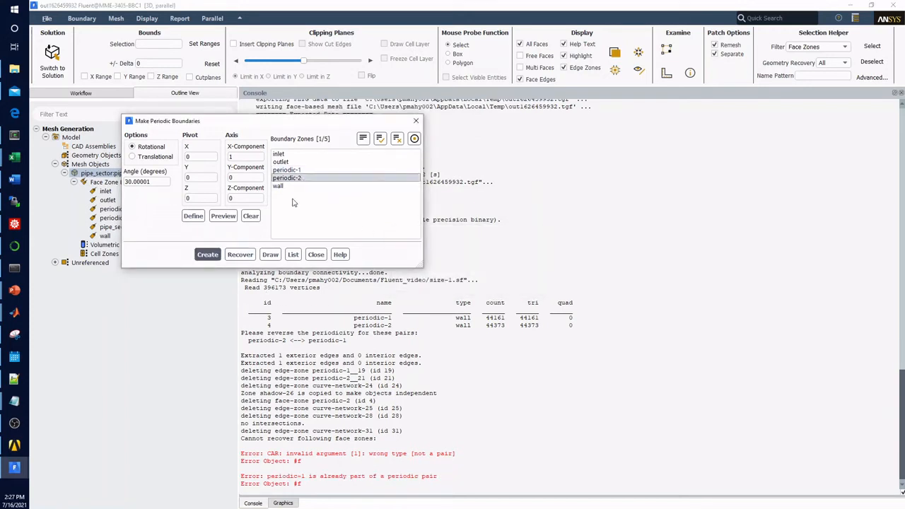
{"action": "left_click", "coordinate": [239, 254]}
{"action": "left_click", "coordinate": [524, 282]}
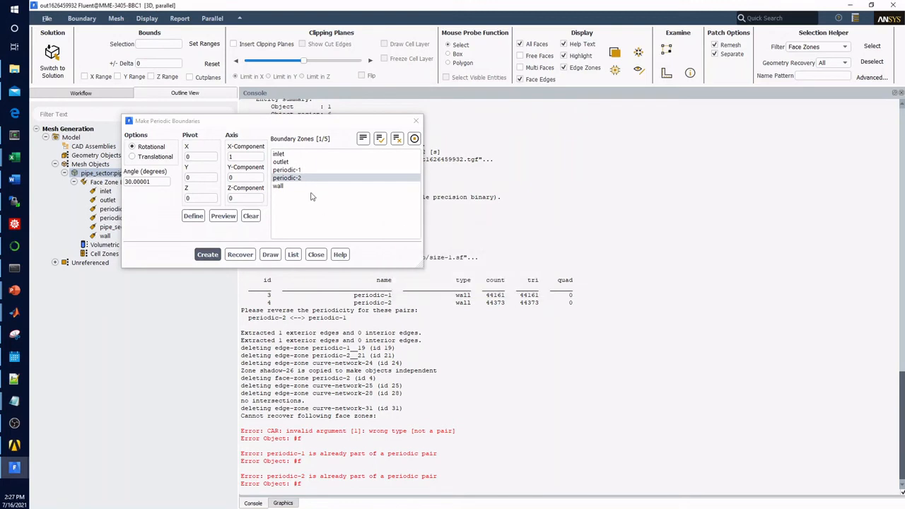
Step: List the face data of both periodic zones again, draw them to compare their meshes, and close the periodic boundary settings
{"action": "left_click", "coordinate": [287, 170]}
{"action": "left_click", "coordinate": [293, 254]}
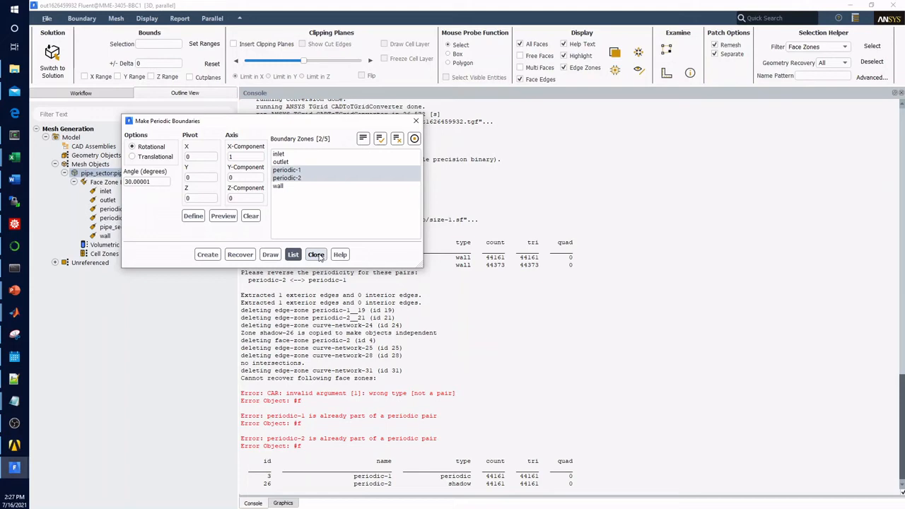
{"action": "left_click", "coordinate": [270, 254]}
{"action": "left_click_drag", "start_coordinate": [460, 396], "coordinate": [338, 399]}
{"action": "left_click_drag", "start_coordinate": [387, 344], "coordinate": [461, 301]}
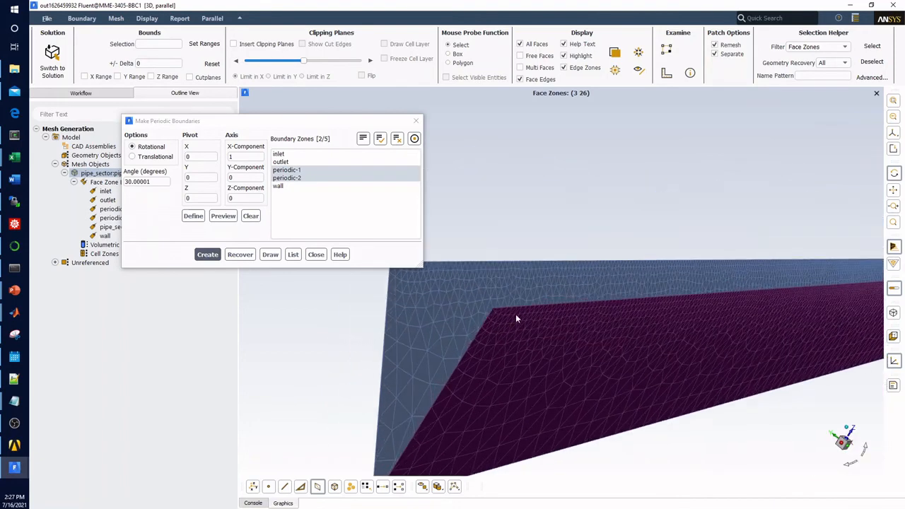
{"action": "left_click", "coordinate": [316, 254]}
{"action": "left_click_drag", "start_coordinate": [333, 319], "coordinate": [485, 305]}
Step: Compute the mesh object's volumetric regions and change the pipe_sector-solid region's type to Fluid
{"action": "right_click", "coordinate": [120, 248]}
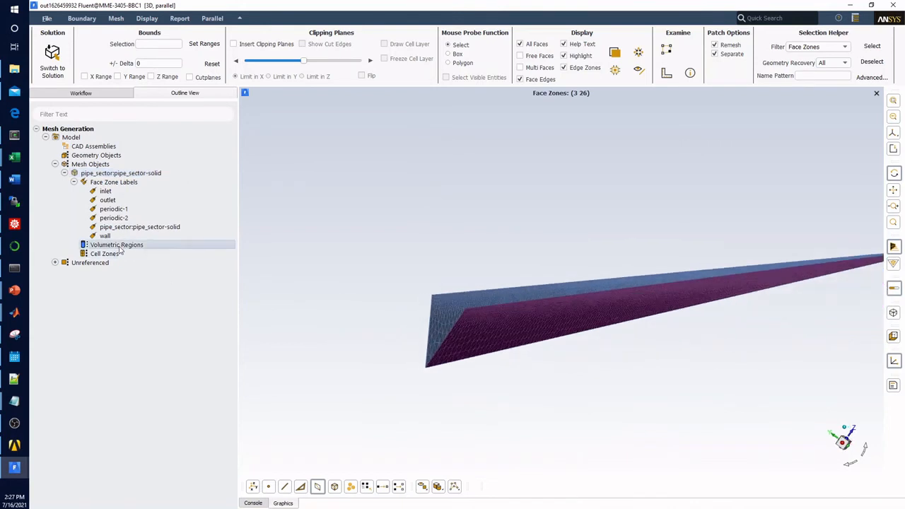
{"action": "left_click", "coordinate": [145, 266]}
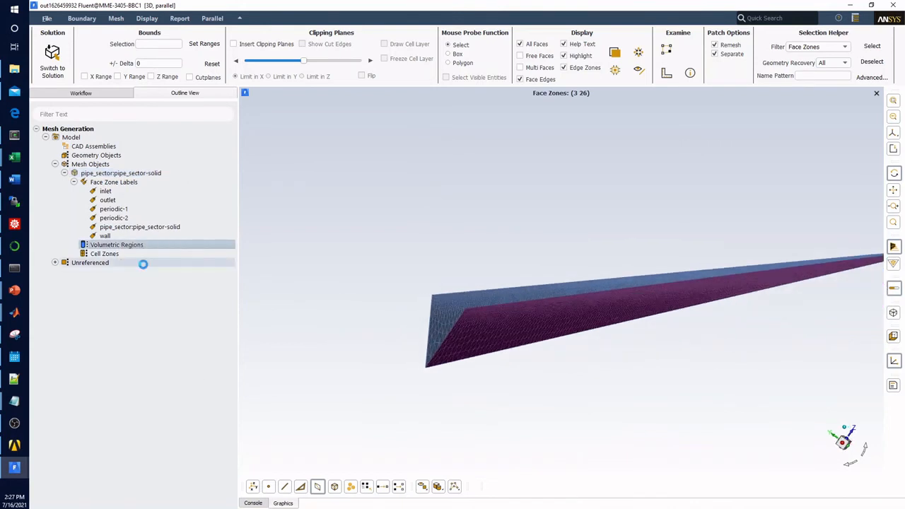
{"action": "left_click", "coordinate": [74, 245]}
{"action": "left_click", "coordinate": [103, 253]}
{"action": "right_click", "coordinate": [99, 253]}
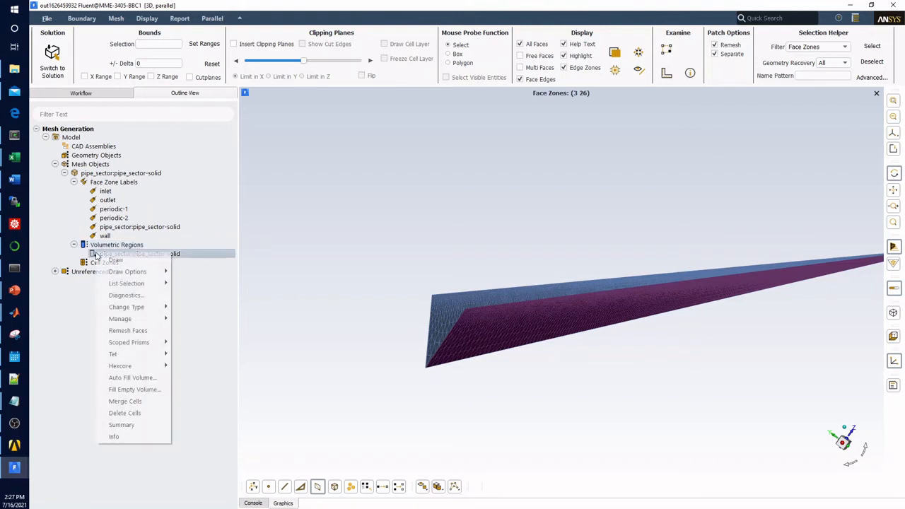
{"action": "mouse_move", "coordinate": [143, 312]}
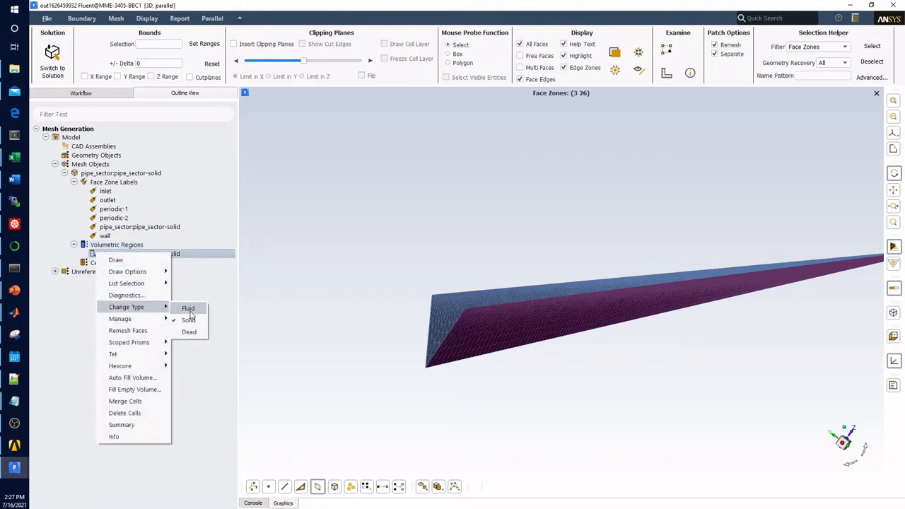
{"action": "left_click", "coordinate": [189, 311]}
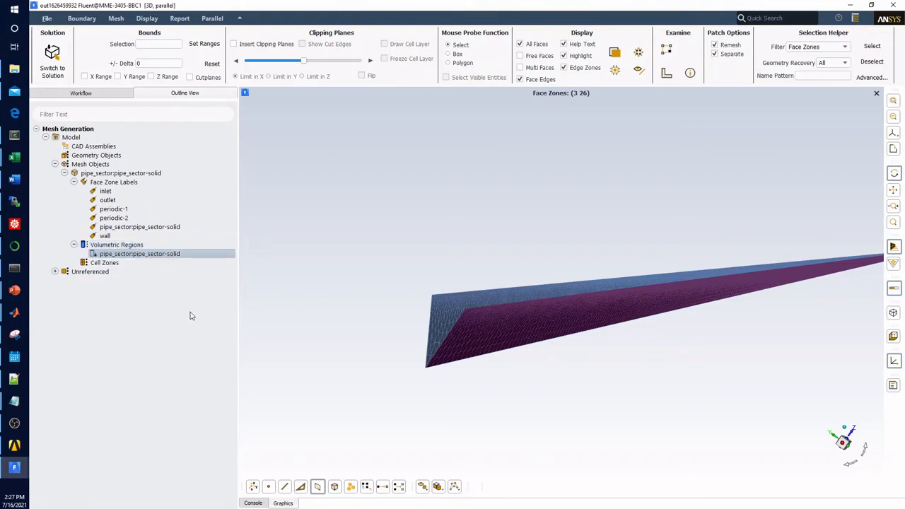
Step: Open the Auto Mesh settings, select the pipe_sector:pipe_sector-solid object and set prism growth to scoped
{"action": "left_click", "coordinate": [116, 18]}
{"action": "left_click", "coordinate": [134, 34]}
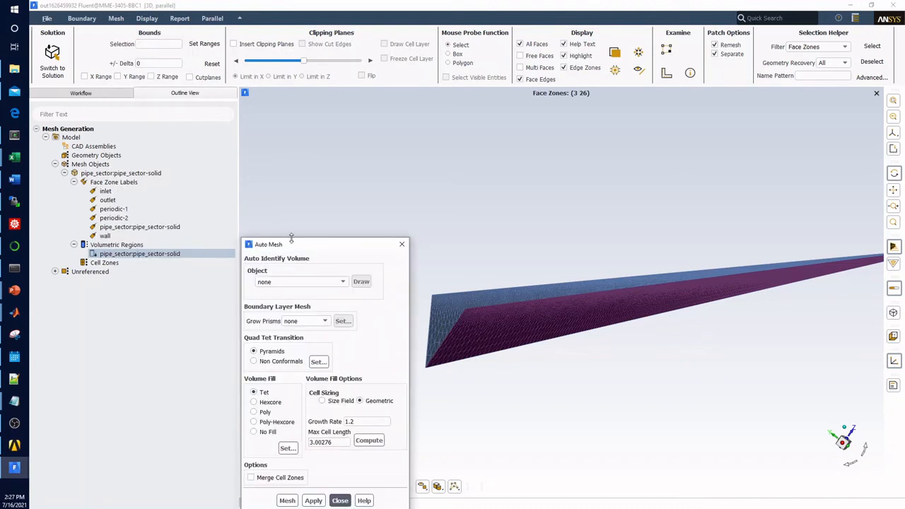
{"action": "left_click_drag", "start_coordinate": [300, 249], "coordinate": [266, 89]}
{"action": "left_click", "coordinate": [283, 121]}
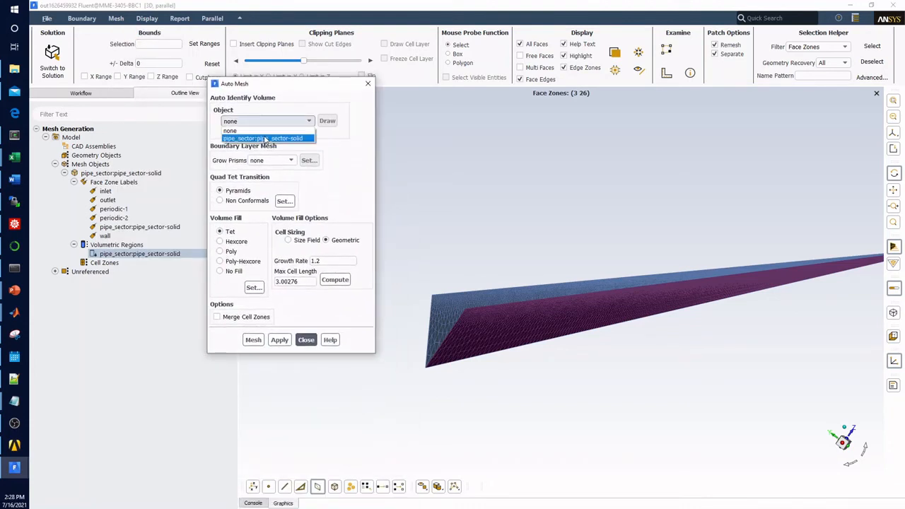
{"action": "left_click", "coordinate": [265, 139]}
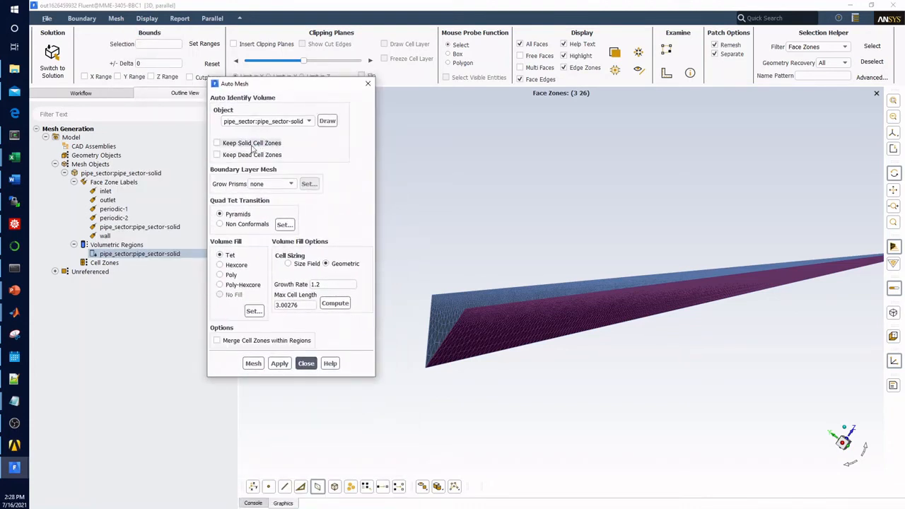
{"action": "left_click", "coordinate": [272, 184]}
{"action": "left_click", "coordinate": [275, 202]}
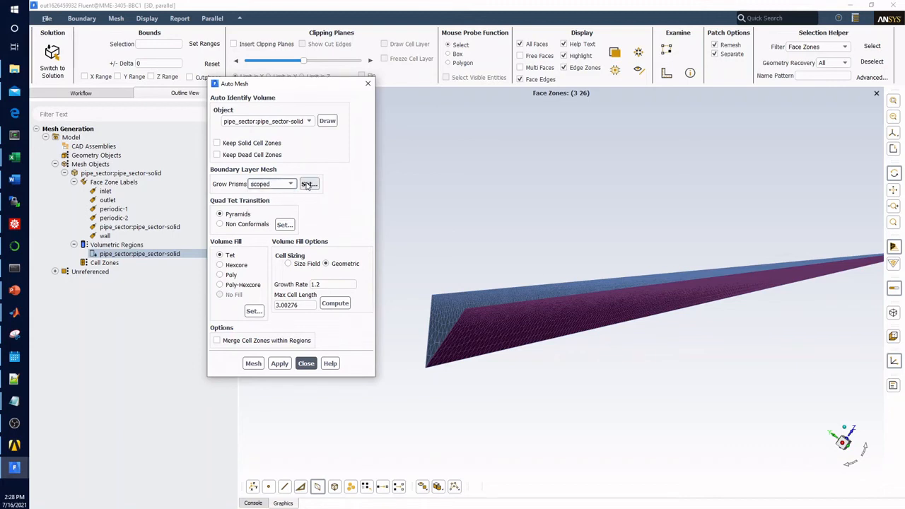
Step: Open the scoped prism settings, keep 5 layers for control-1 and scope it to named-regions
{"action": "left_click", "coordinate": [309, 183]}
{"action": "left_click_drag", "start_coordinate": [339, 249], "coordinate": [212, 95]}
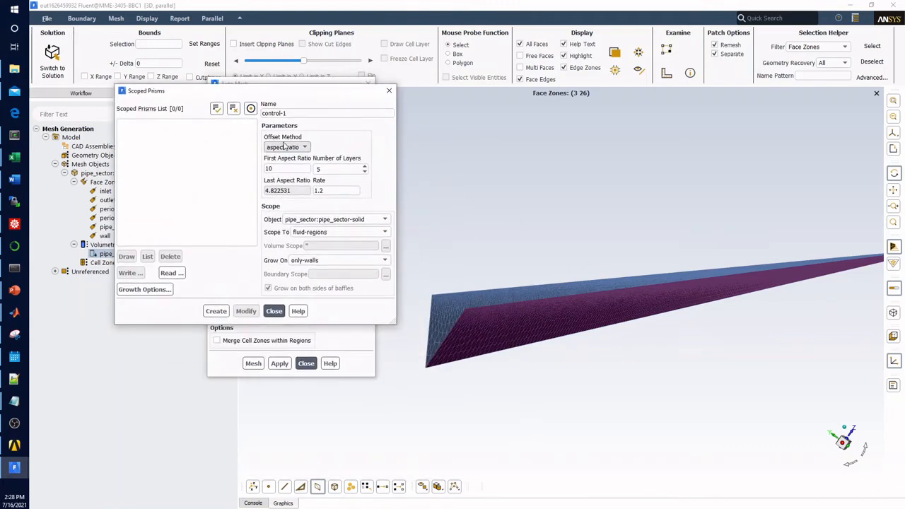
{"action": "left_click", "coordinate": [365, 168]}
{"action": "left_click", "coordinate": [365, 168]}
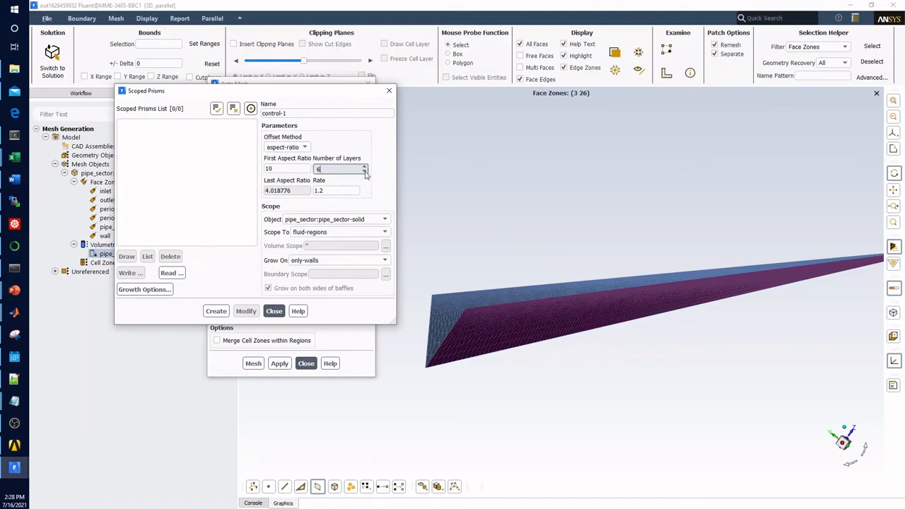
{"action": "left_click", "coordinate": [365, 172]}
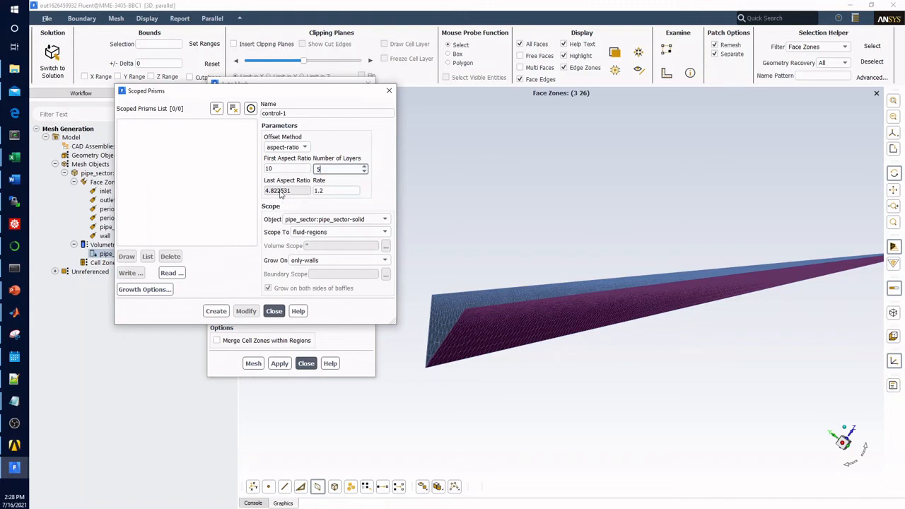
{"action": "left_click", "coordinate": [378, 261]}
{"action": "left_click", "coordinate": [321, 231]}
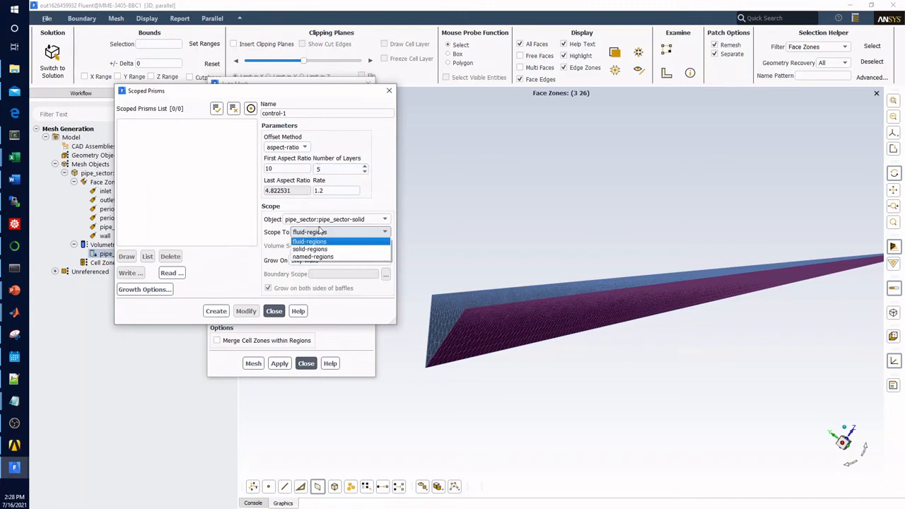
{"action": "left_click", "coordinate": [314, 257]}
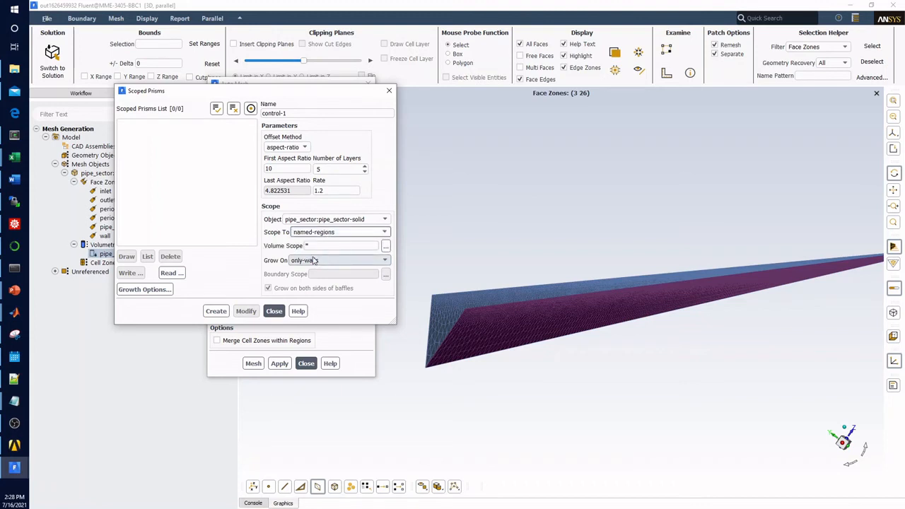
{"action": "left_click", "coordinate": [320, 262]}
{"action": "left_click", "coordinate": [356, 249]}
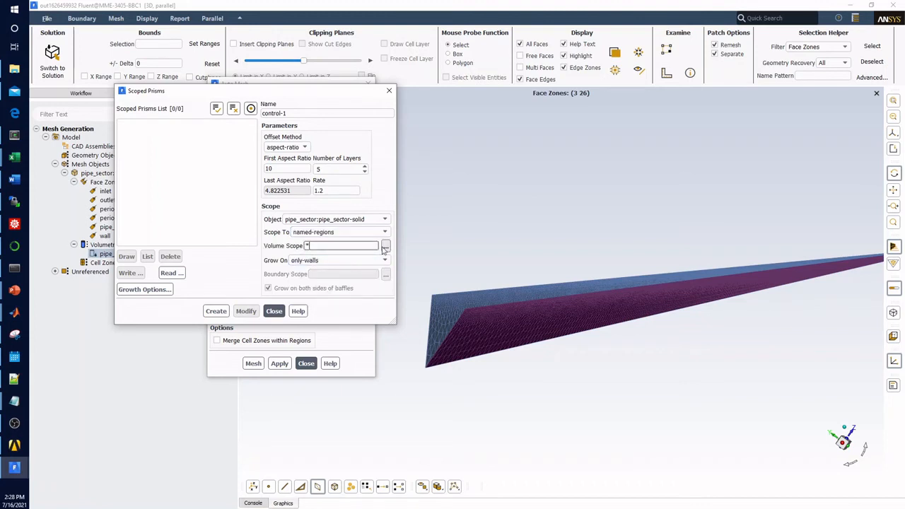
Step: Grow the prisms on selected-labels with wall as the boundary scope, and create the control
{"action": "left_click", "coordinate": [346, 262]}
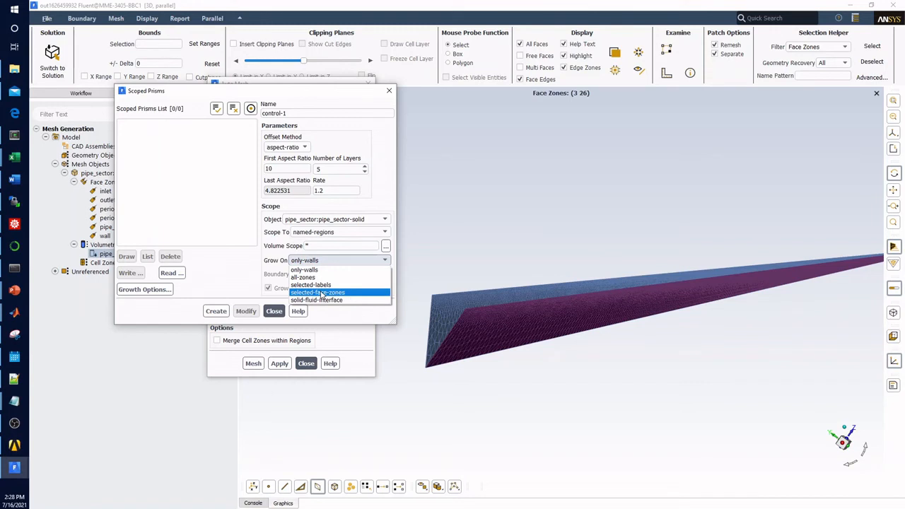
{"action": "left_click", "coordinate": [316, 284]}
{"action": "left_click", "coordinate": [386, 274]}
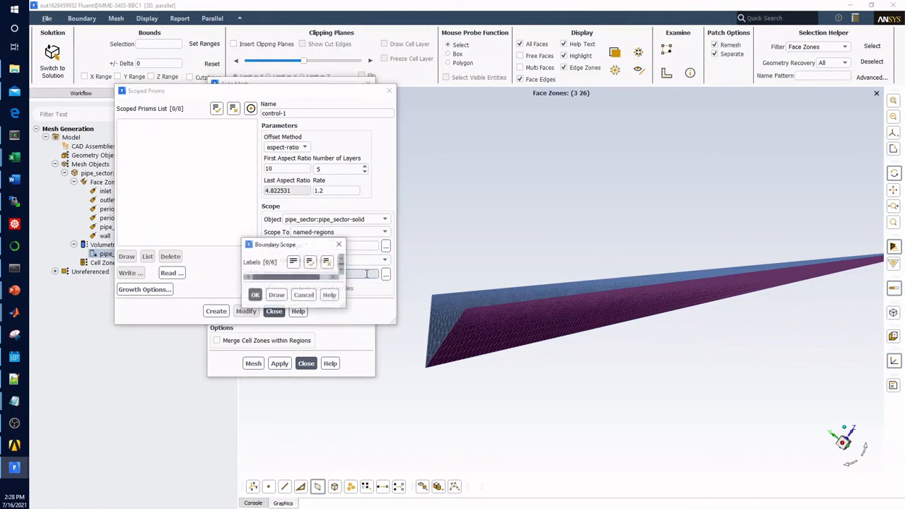
{"action": "left_click", "coordinate": [250, 318]}
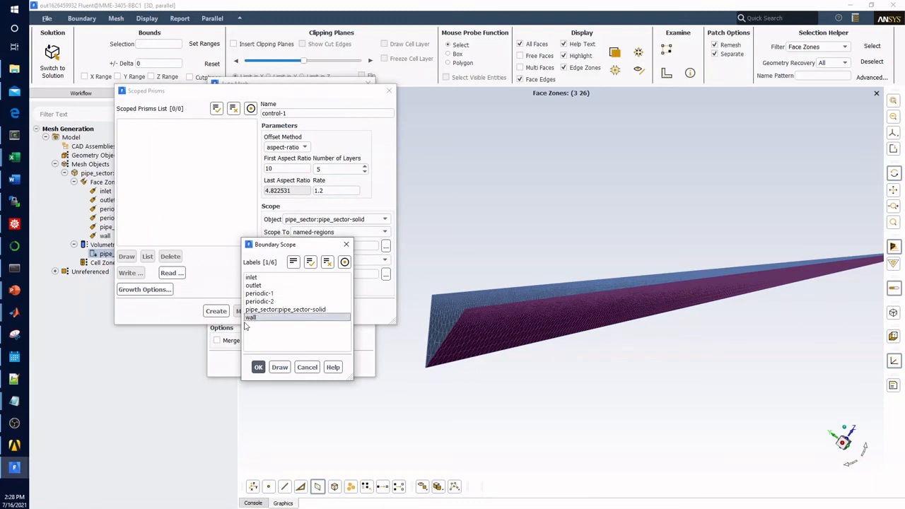
{"action": "left_click", "coordinate": [258, 367]}
{"action": "left_click", "coordinate": [216, 311]}
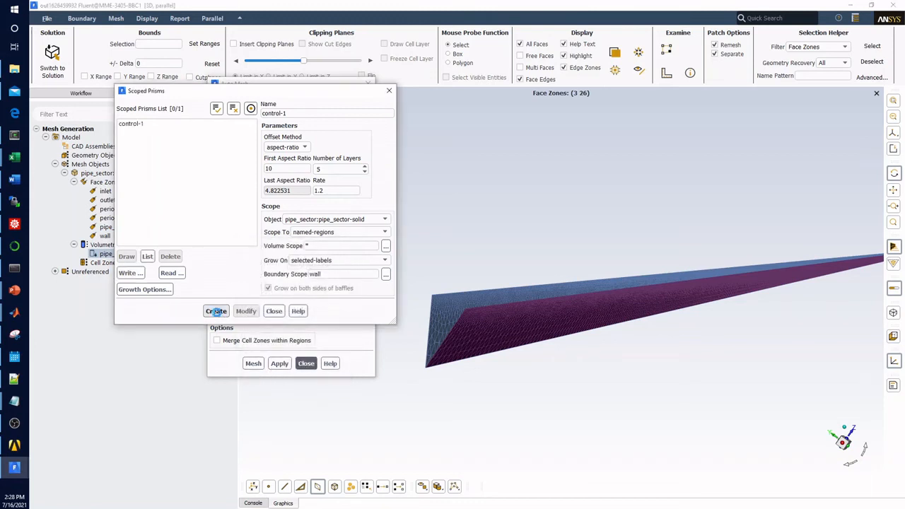
Step: Review and reapply the control-1 prism settings, draw its wall boundary and close the scoped prism settings
{"action": "left_click", "coordinate": [152, 125]}
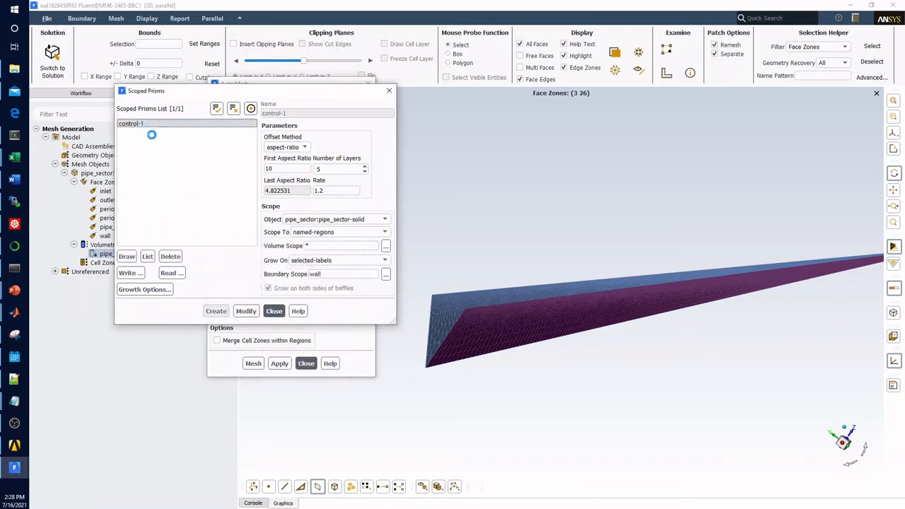
{"action": "left_click", "coordinate": [297, 148]}
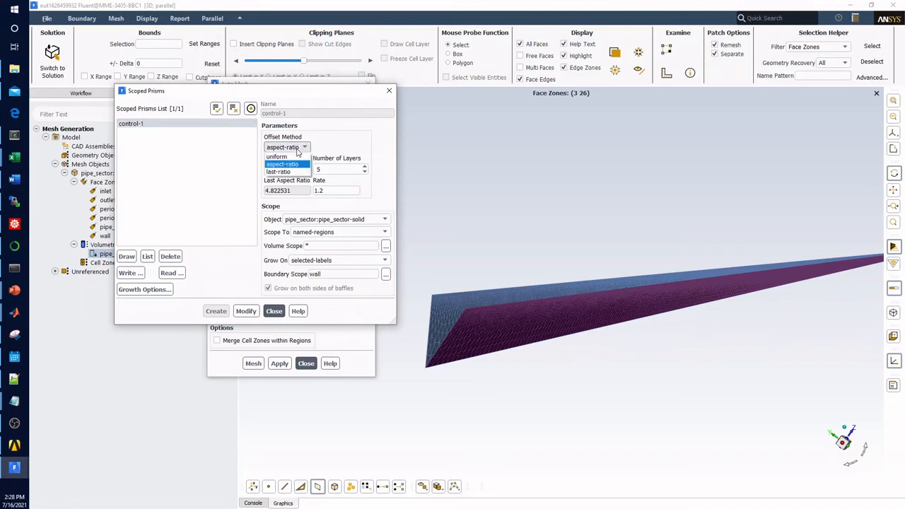
{"action": "left_click", "coordinate": [346, 147]}
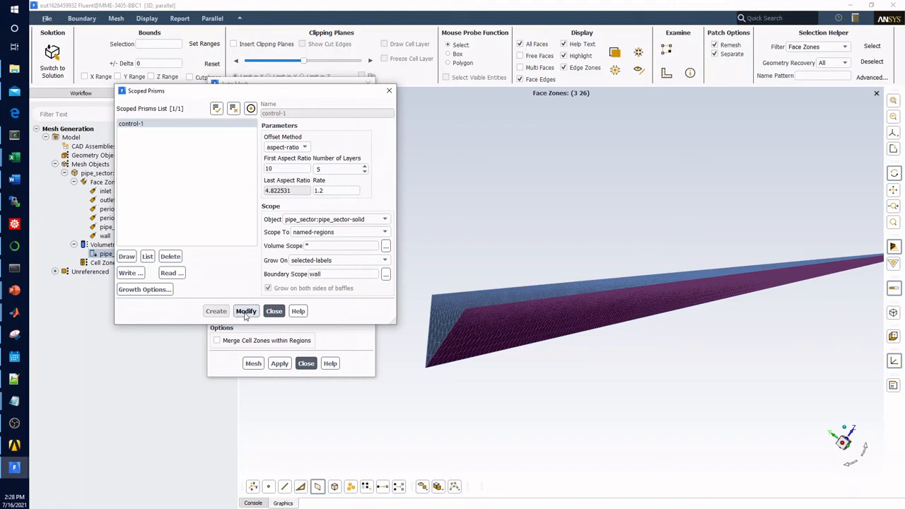
{"action": "left_click", "coordinate": [242, 306]}
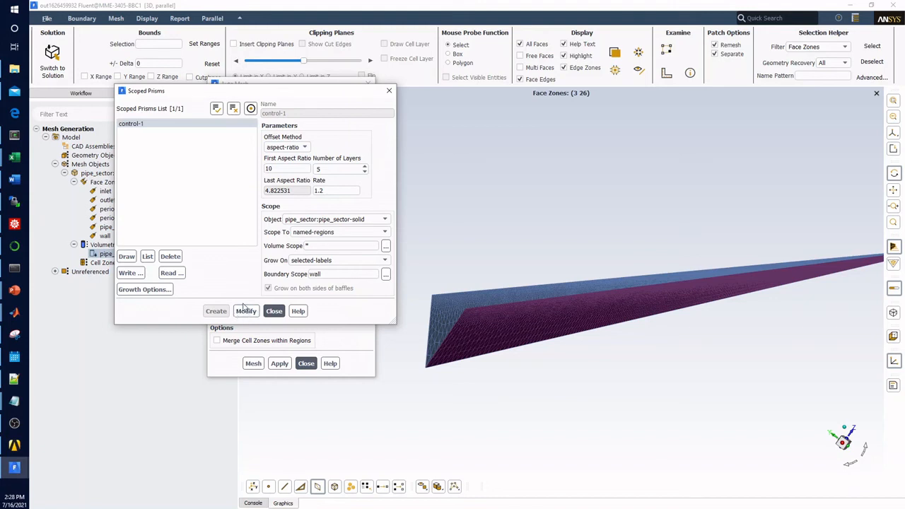
{"action": "left_click", "coordinate": [127, 256]}
{"action": "mouse_move", "coordinate": [573, 340]}
{"action": "left_mouse_down"}
{"action": "mouse_move", "coordinate": [571, 280]}
{"action": "mouse_move", "coordinate": [579, 304]}
{"action": "mouse_move", "coordinate": [439, 293]}
{"action": "mouse_move", "coordinate": [475, 308]}
{"action": "left_mouse_up"}
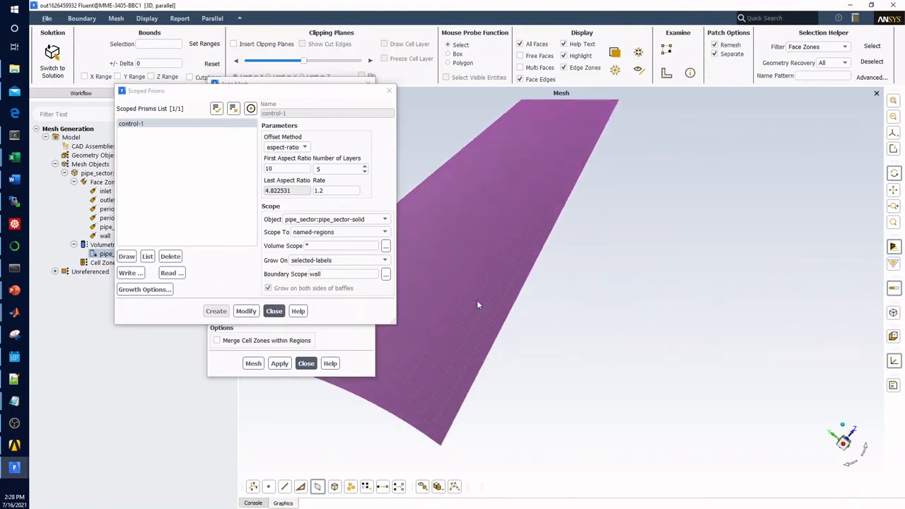
{"action": "left_click", "coordinate": [274, 312]}
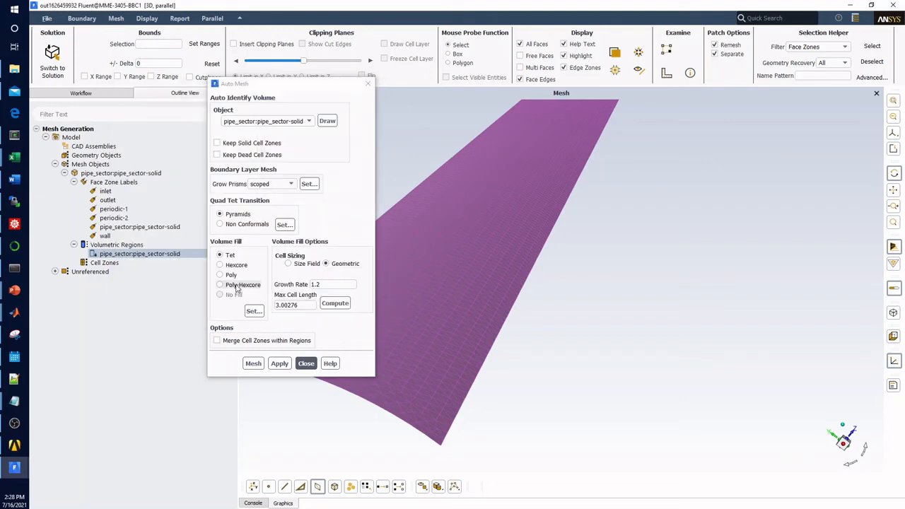
Step: Generate a Poly volume mesh with Size Field cell sizing and cell zones merged within regions, and close the Auto Mesh settings
{"action": "left_click", "coordinate": [231, 277]}
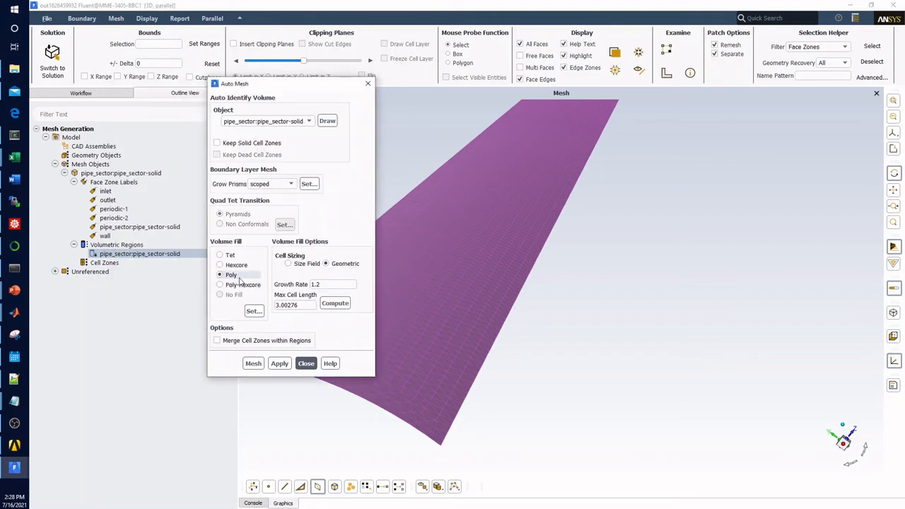
{"action": "left_click", "coordinate": [288, 264]}
{"action": "left_click", "coordinate": [241, 340]}
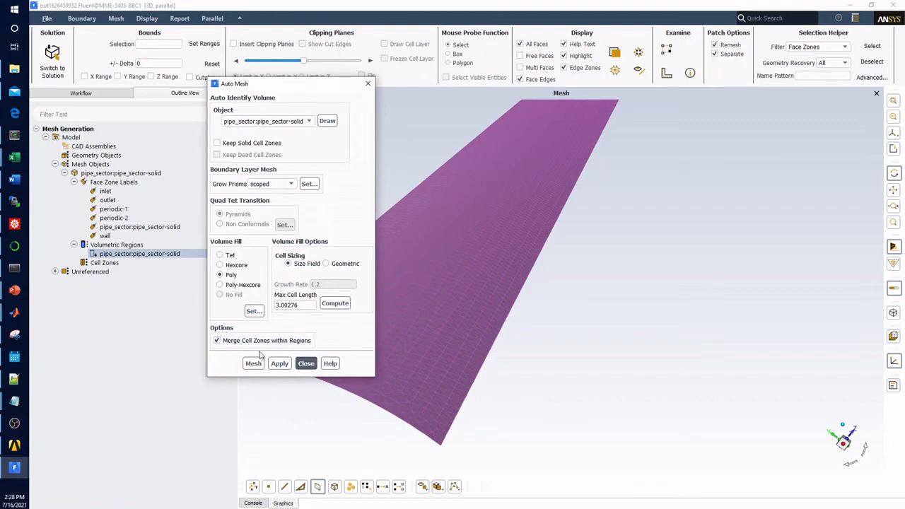
{"action": "left_click", "coordinate": [283, 366]}
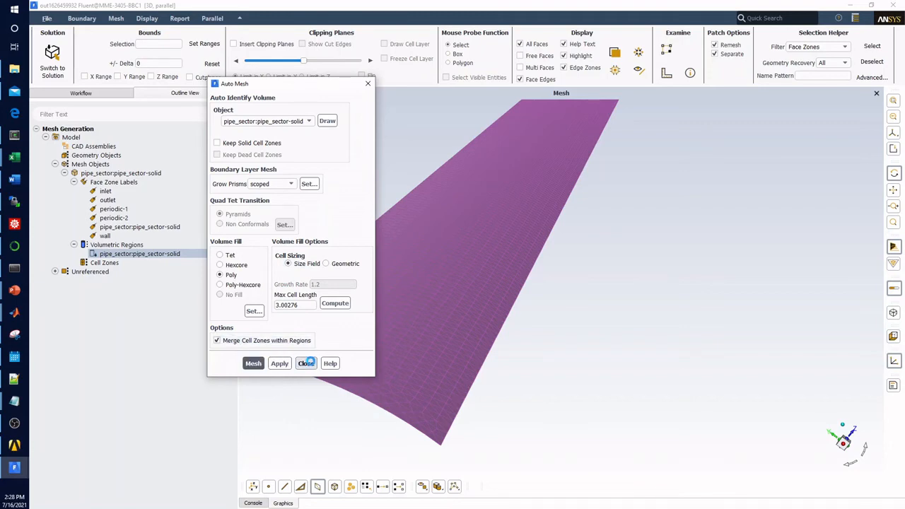
{"action": "left_click", "coordinate": [253, 502]}
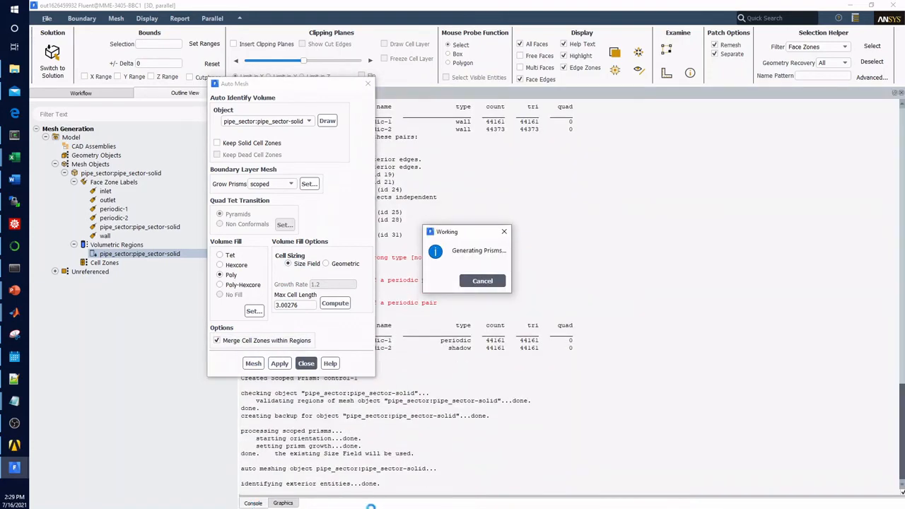
{"action": "left_click_drag", "start_coordinate": [285, 93], "coordinate": [695, 111]}
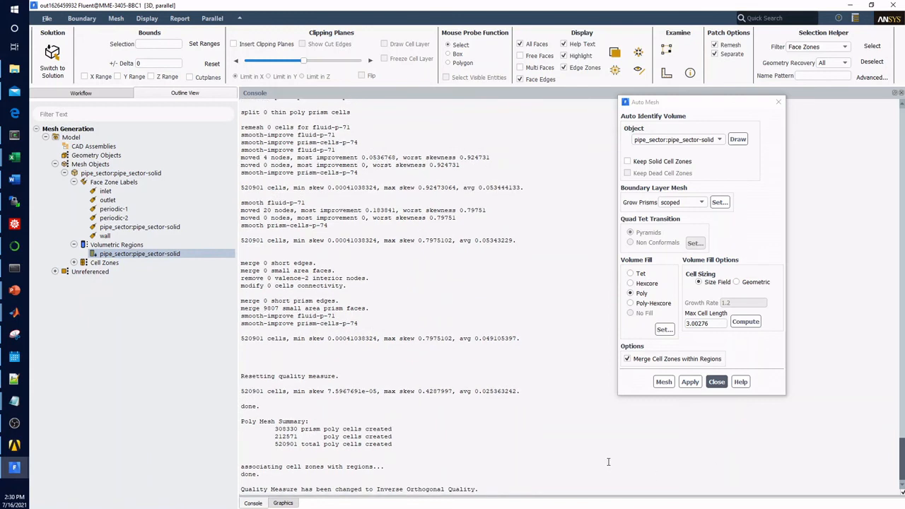
{"action": "left_click", "coordinate": [716, 381]}
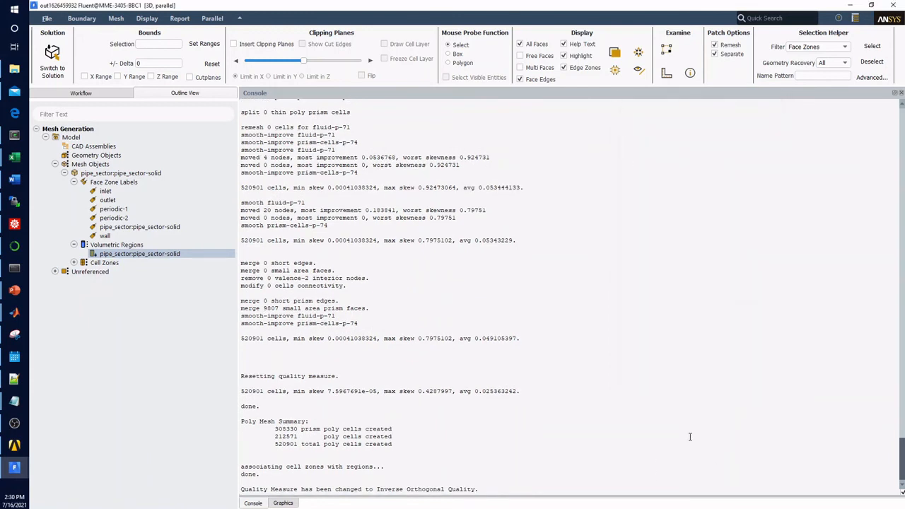
Step: Print a summary of the pipe_sector-solid cell zone in the console to check its mesh quality
{"action": "right_click", "coordinate": [137, 256]}
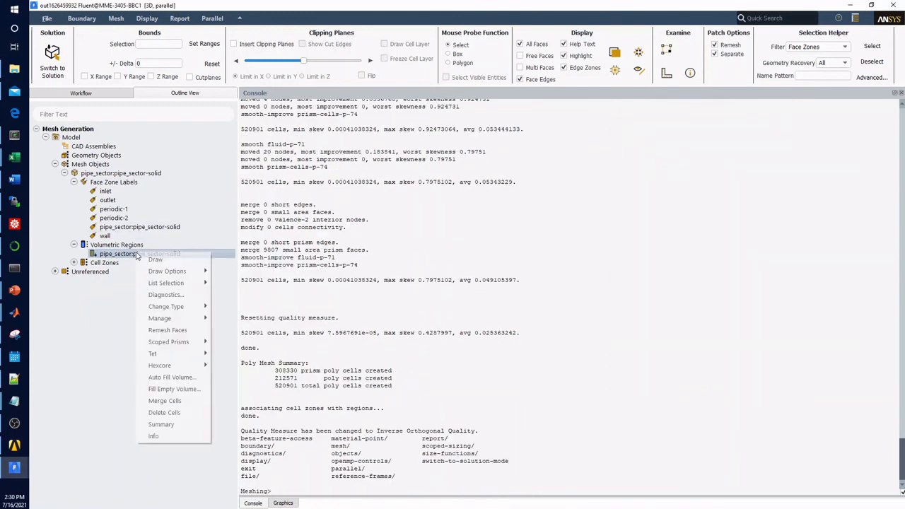
{"action": "left_click", "coordinate": [74, 263]}
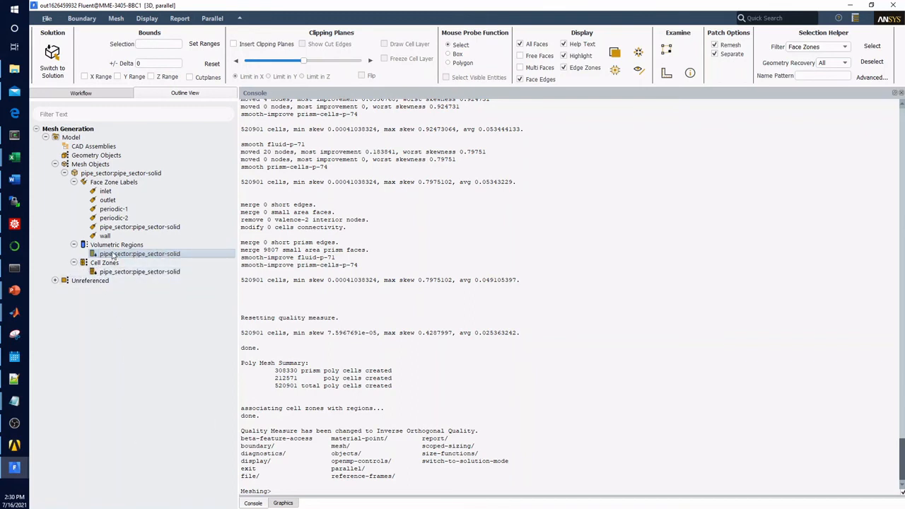
{"action": "left_click", "coordinate": [113, 272]}
{"action": "right_click", "coordinate": [116, 273]}
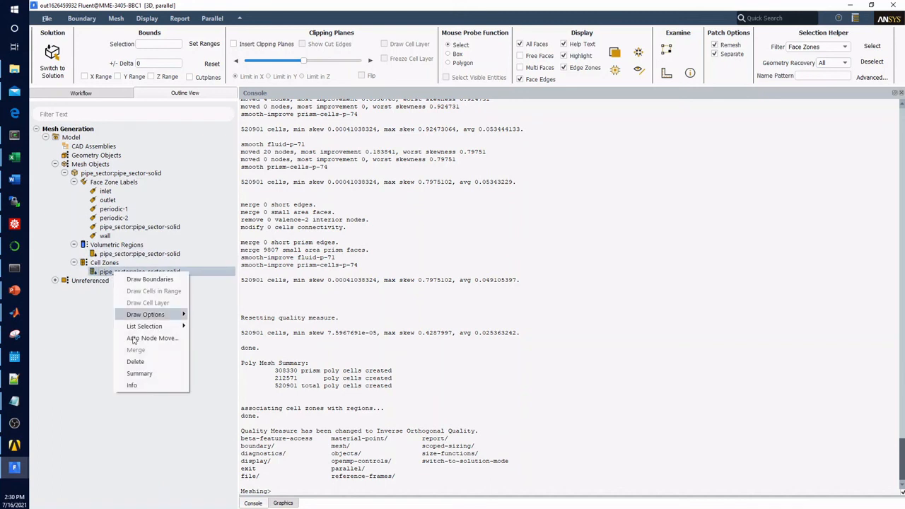
{"action": "left_click", "coordinate": [138, 374]}
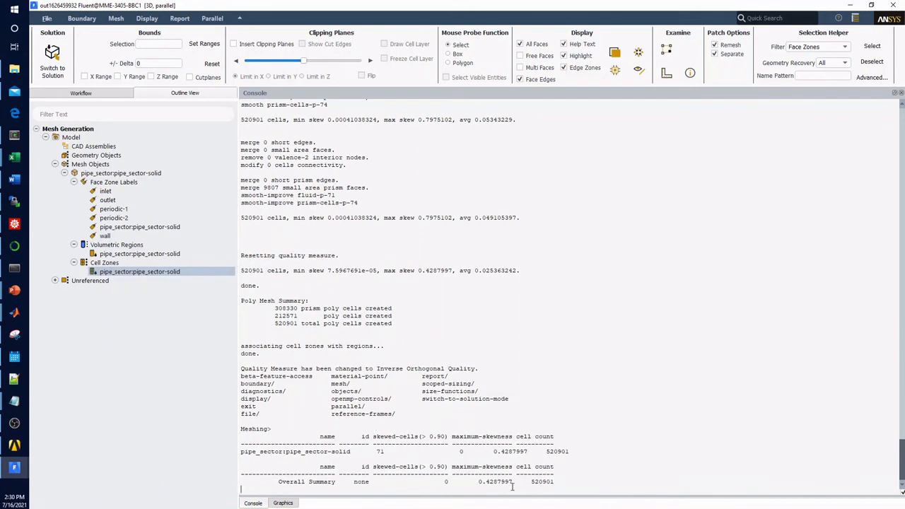
{"action": "left_click", "coordinate": [174, 19]}
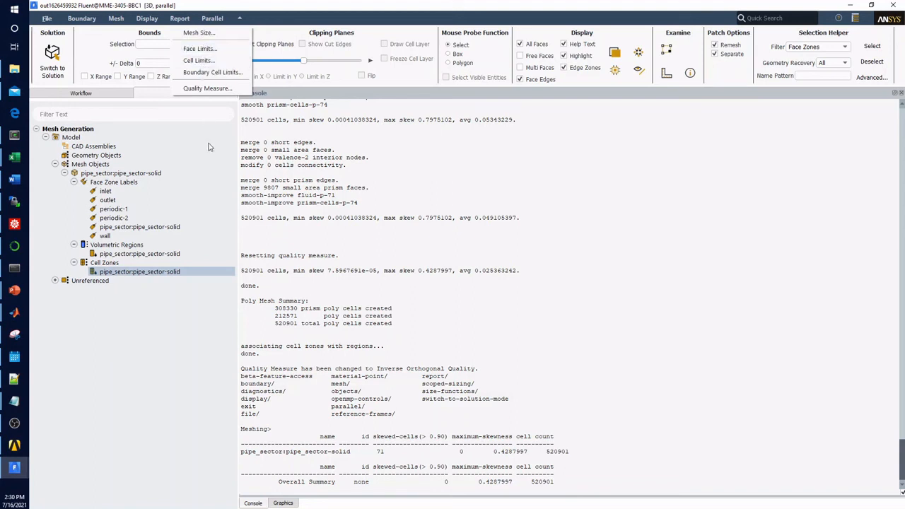
{"action": "left_click", "coordinate": [327, 336]}
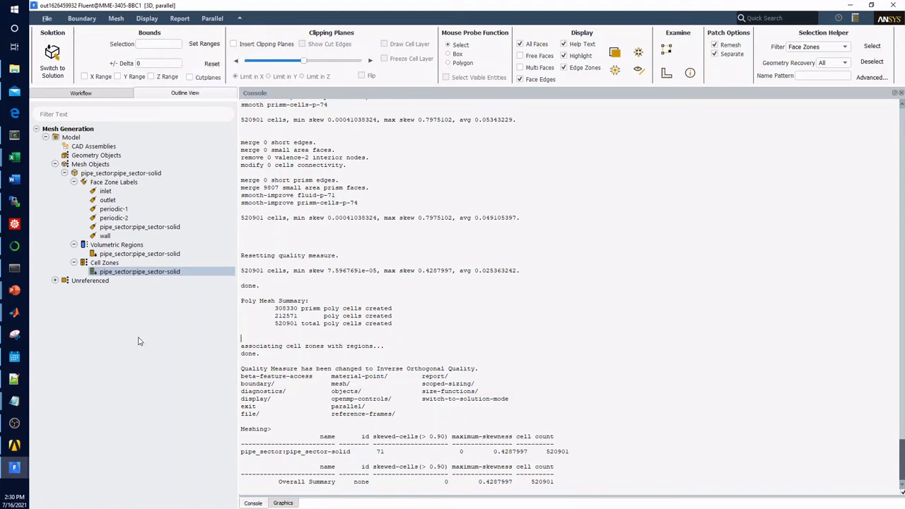
Step: Prepare the model for solve and bring back the console's command prompt
{"action": "right_click", "coordinate": [62, 137]}
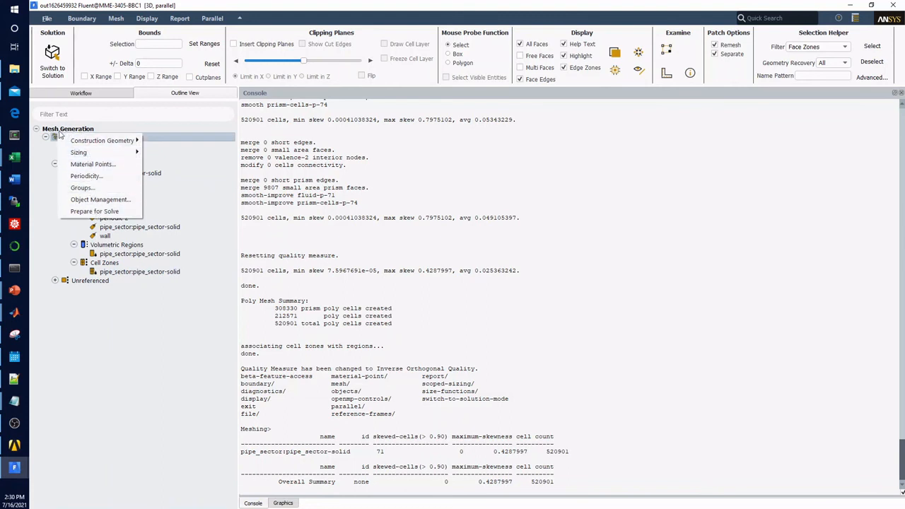
{"action": "left_click", "coordinate": [103, 212]}
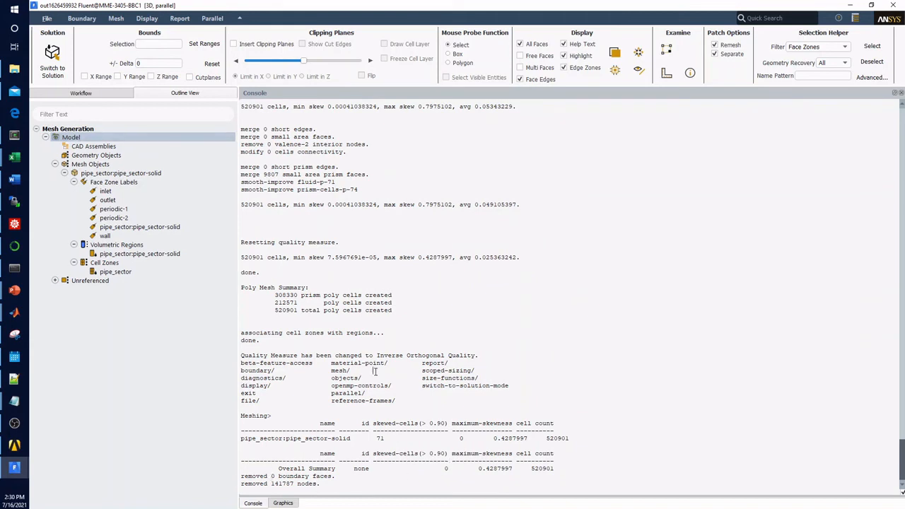
{"action": "key", "text": "Return"}
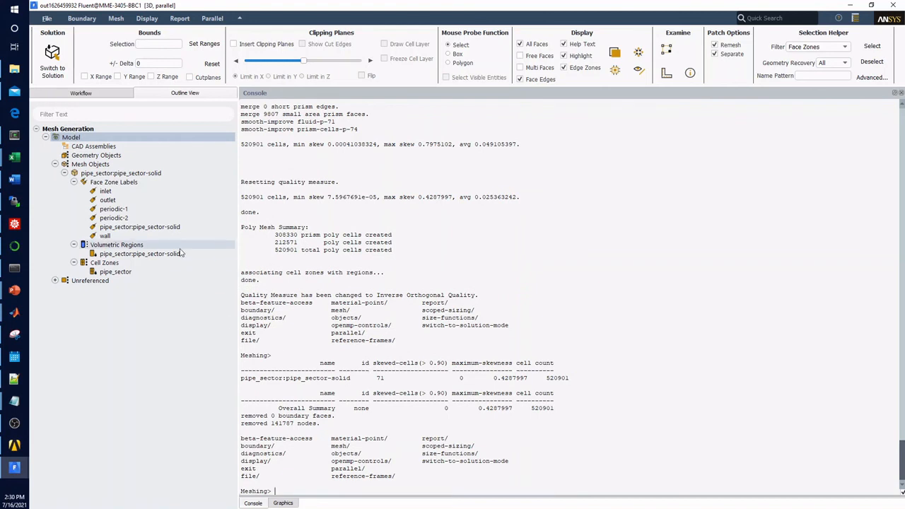
Step: Write the mesh to the Fluent_video folder as the binary file volume_mesh.msh
{"action": "left_click", "coordinate": [45, 20]}
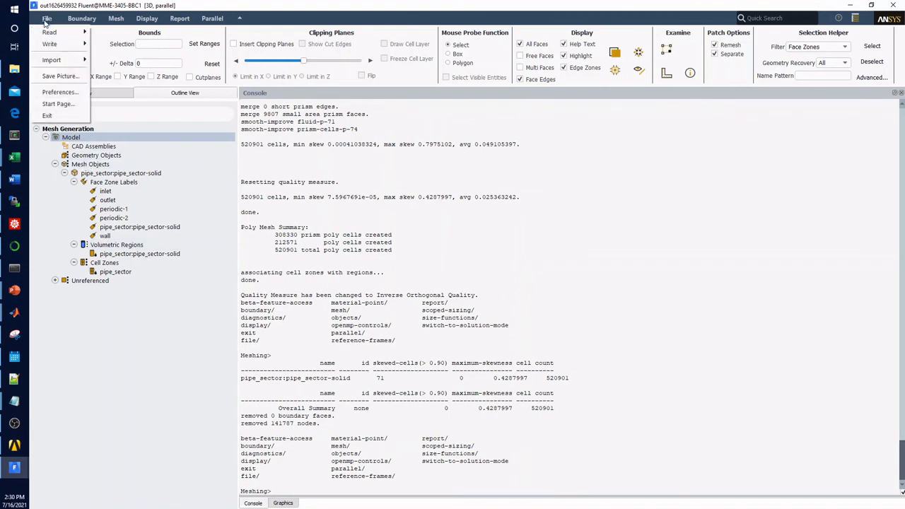
{"action": "mouse_move", "coordinate": [59, 45]}
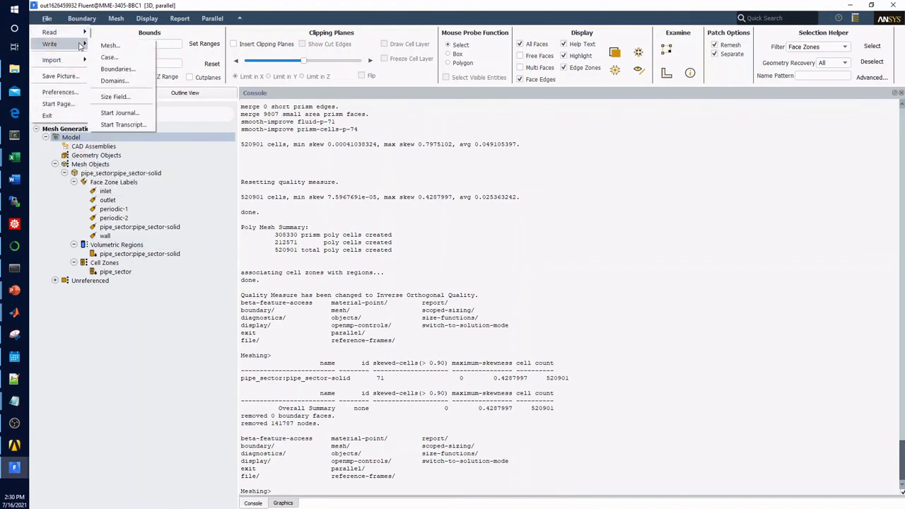
{"action": "left_click", "coordinate": [108, 45]}
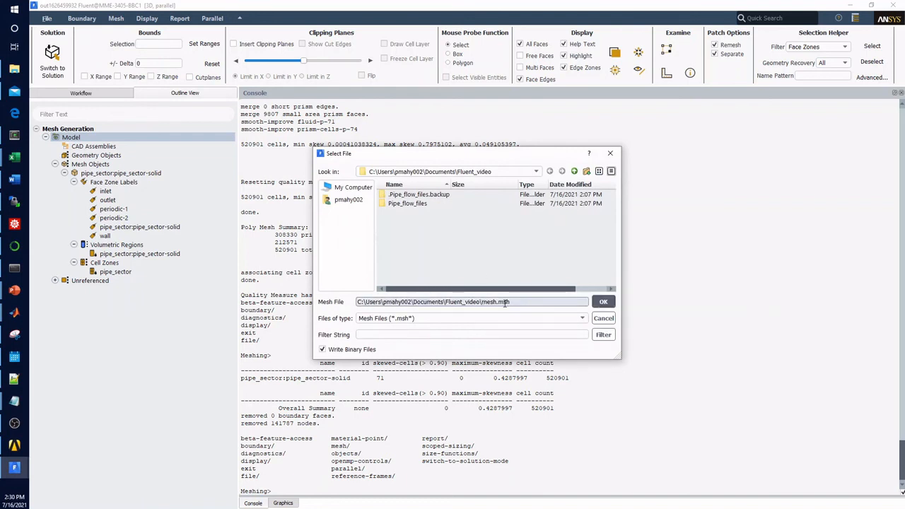
{"action": "left_click_drag", "start_coordinate": [497, 302], "coordinate": [478, 302]}
{"action": "type", "text": "volume_me"}
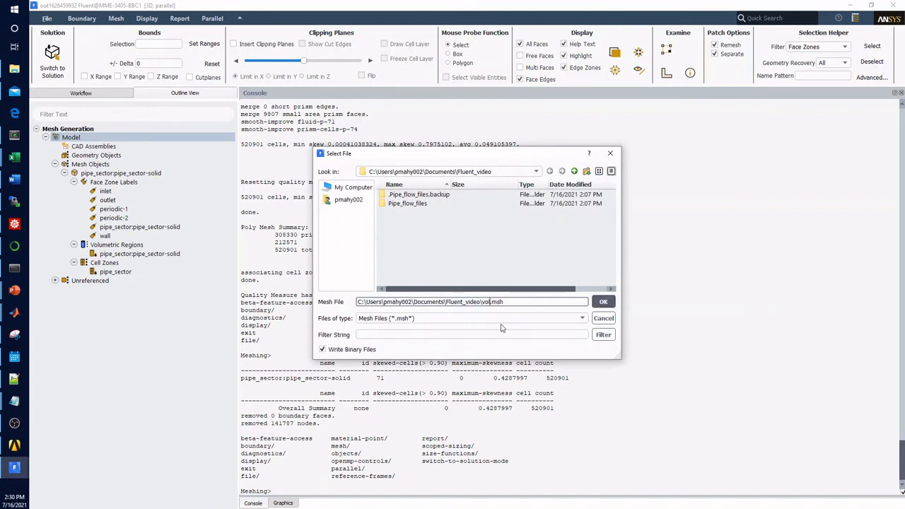
{"action": "type", "text": "sh"}
{"action": "key", "text": "Return"}
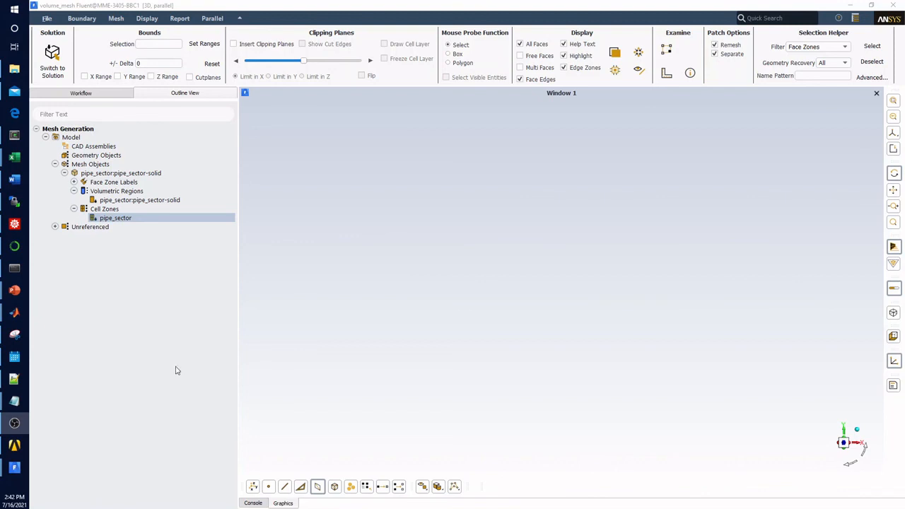
Step: Draw the pipe_sector cell zone and examine the polyhedral cells and prism layers at the end of the wedge
{"action": "right_click", "coordinate": [120, 219]}
{"action": "left_click", "coordinate": [148, 226]}
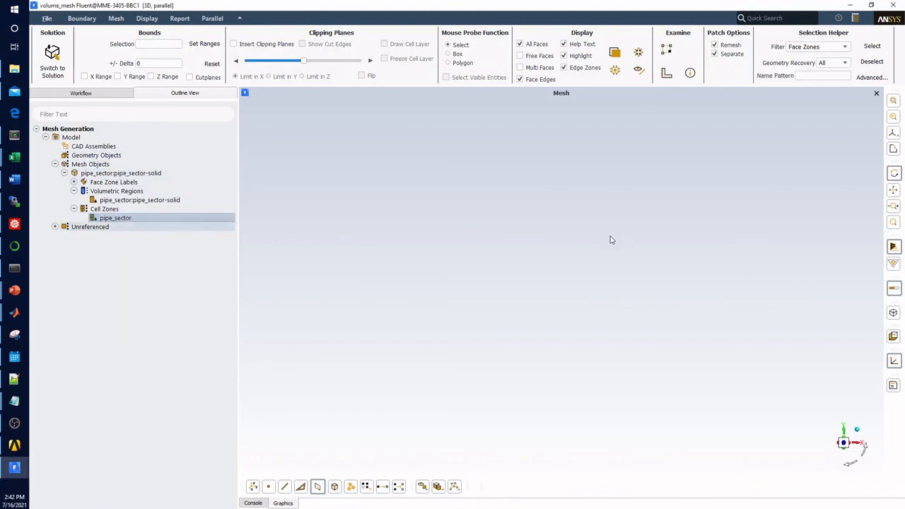
{"action": "scroll", "coordinate": [400, 311], "scroll_direction": "up", "scroll_amount": 8}
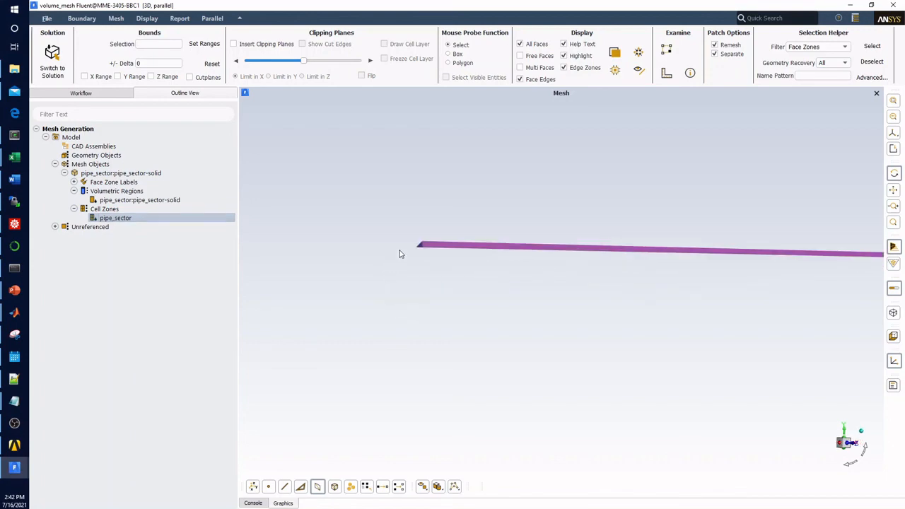
{"action": "scroll", "coordinate": [493, 330], "scroll_direction": "up", "scroll_amount": 2}
{"action": "scroll", "coordinate": [492, 331], "scroll_direction": "down", "scroll_amount": 4}
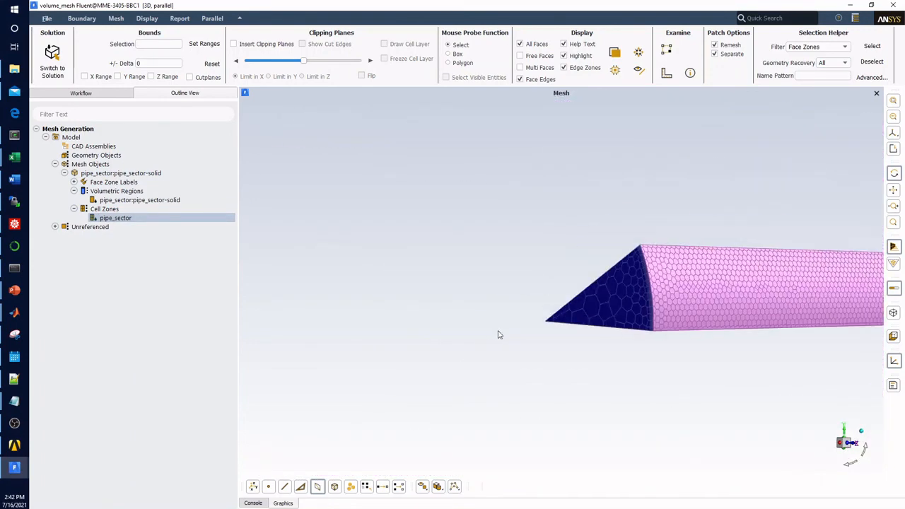
{"action": "middle_click", "coordinate": [639, 304]}
{"action": "left_click_drag", "start_coordinate": [584, 302], "coordinate": [552, 321]}
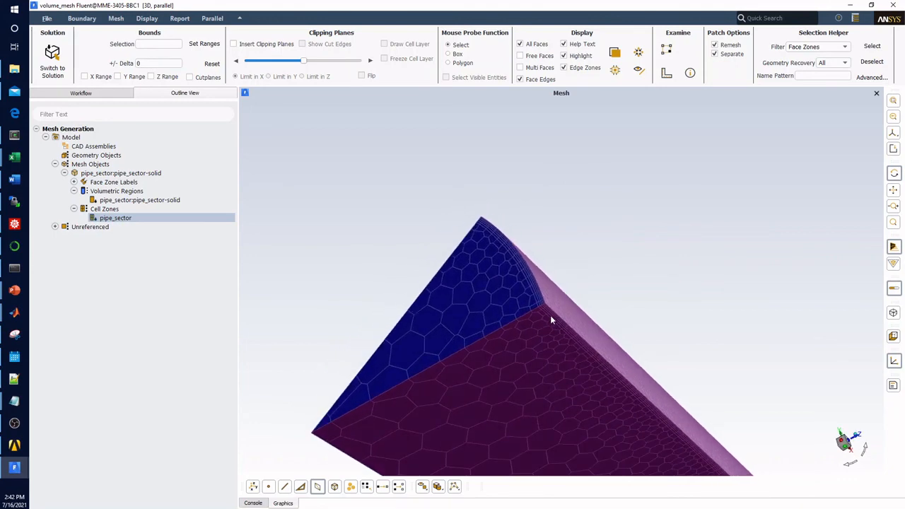
{"action": "scroll", "coordinate": [537, 310], "scroll_direction": "up", "scroll_amount": 8}
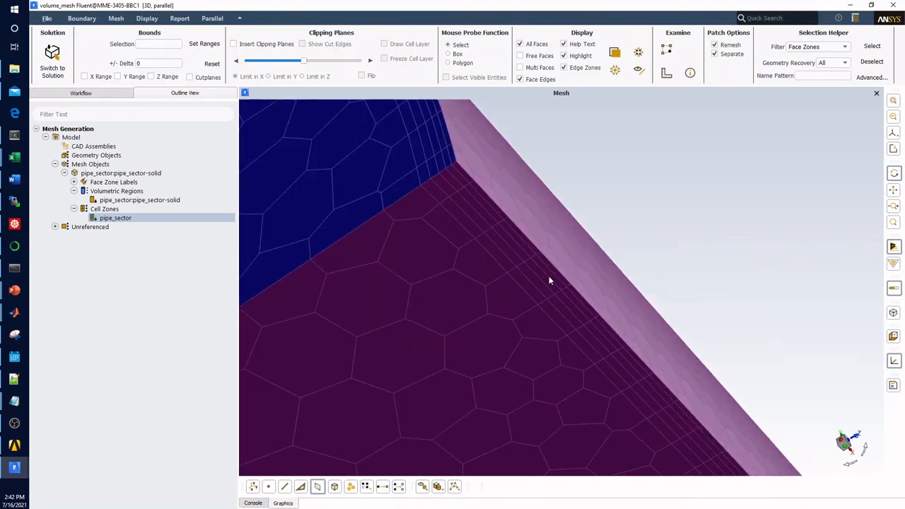
{"action": "scroll", "coordinate": [447, 254], "scroll_direction": "down", "scroll_amount": 10}
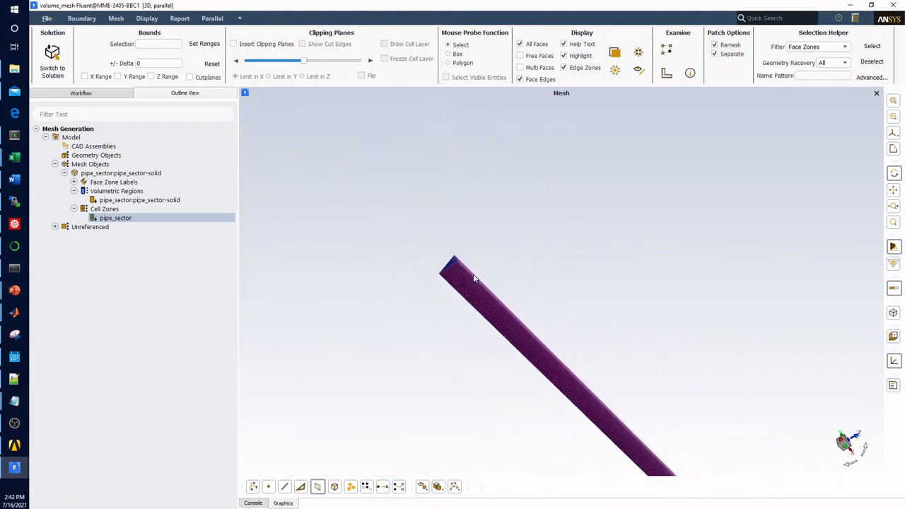
{"action": "left_click_drag", "start_coordinate": [491, 281], "coordinate": [469, 314]}
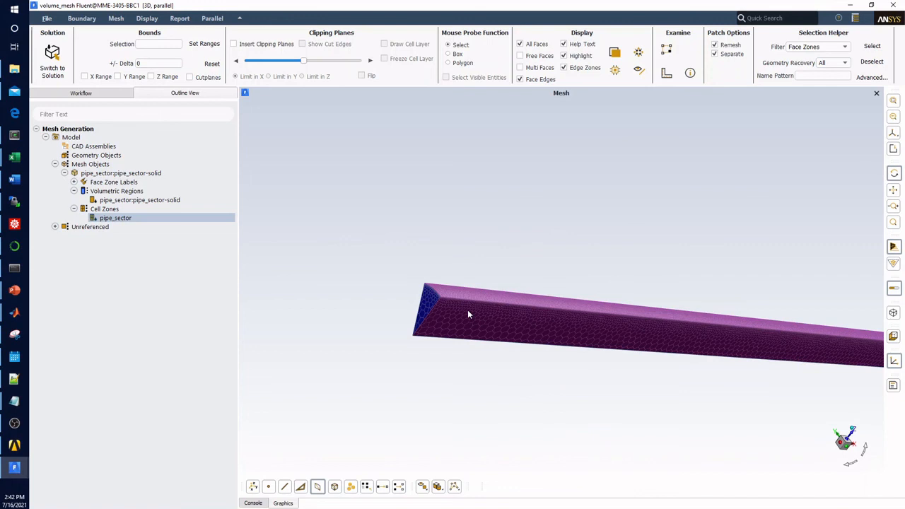
Step: Insert a clipping plane limited in Y and shift it slightly to cut lengthwise through the pipe wedge
{"action": "left_click", "coordinate": [279, 44]}
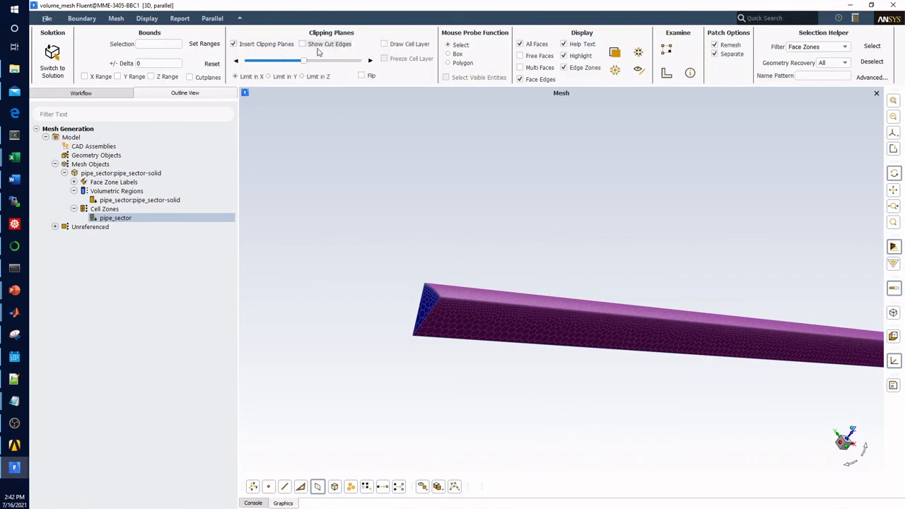
{"action": "mouse_move", "coordinate": [304, 65]}
{"action": "left_mouse_down"}
{"action": "mouse_move", "coordinate": [295, 65]}
{"action": "mouse_move", "coordinate": [305, 65]}
{"action": "left_mouse_up"}
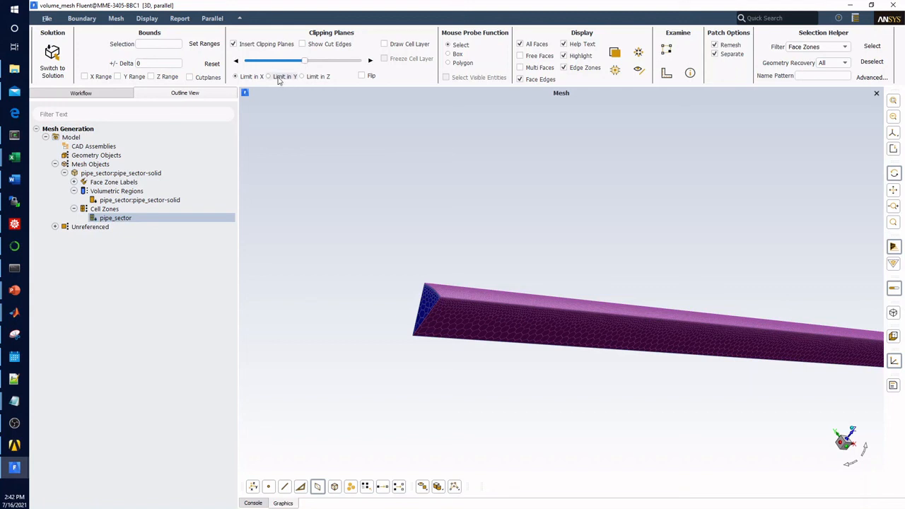
{"action": "left_click", "coordinate": [281, 78]}
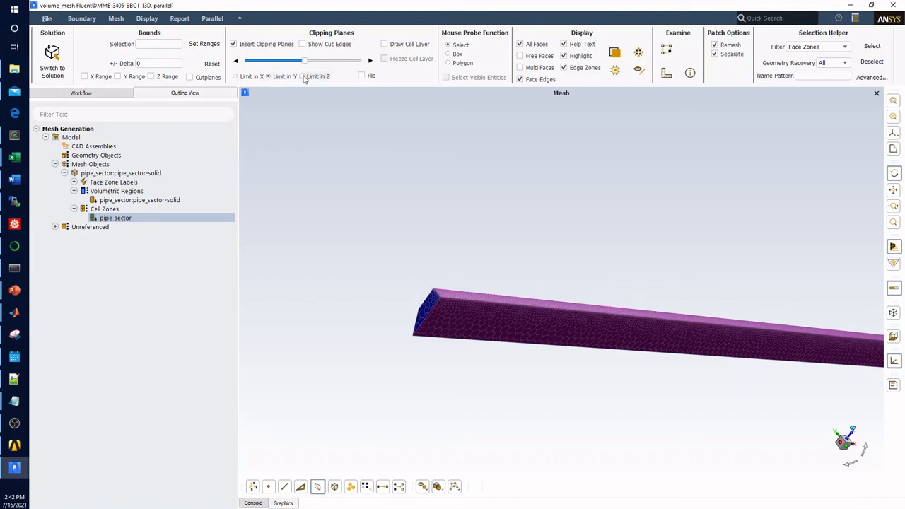
{"action": "mouse_move", "coordinate": [305, 64]}
{"action": "left_mouse_down"}
{"action": "mouse_move", "coordinate": [314, 63]}
{"action": "mouse_move", "coordinate": [290, 62]}
{"action": "left_mouse_up"}
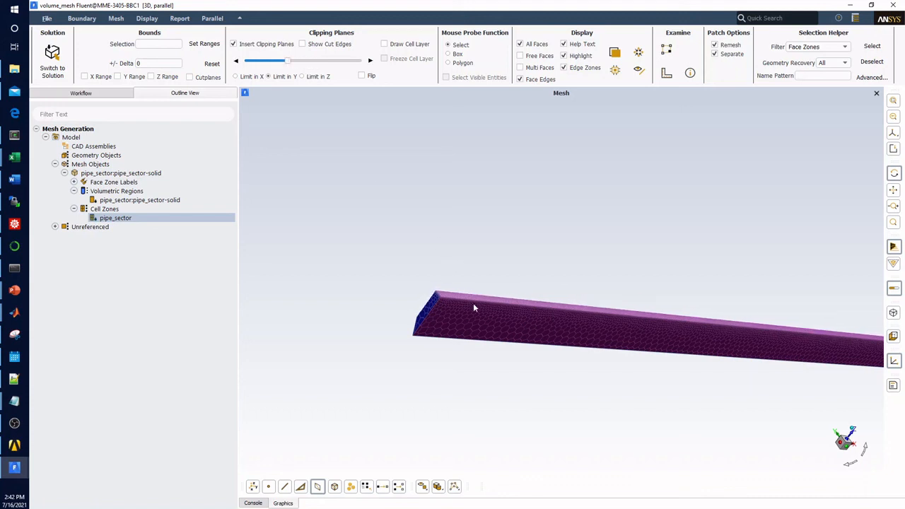
{"action": "left_click_drag", "start_coordinate": [473, 308], "coordinate": [372, 141]}
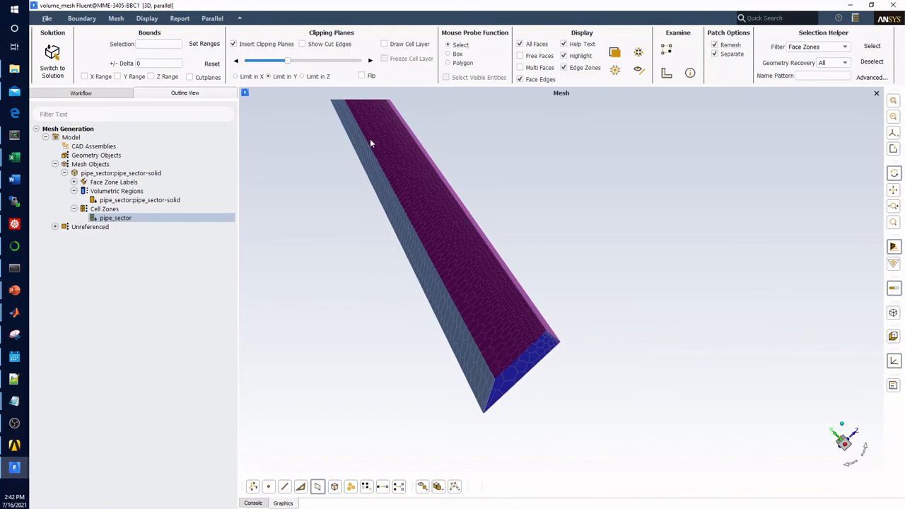
Step: Draw the cell layer at the clipping plane and examine the interior polyhedral cells and the prism layers along the wall
{"action": "left_click", "coordinate": [385, 43]}
{"action": "scroll", "coordinate": [498, 318], "scroll_direction": "up", "scroll_amount": 5}
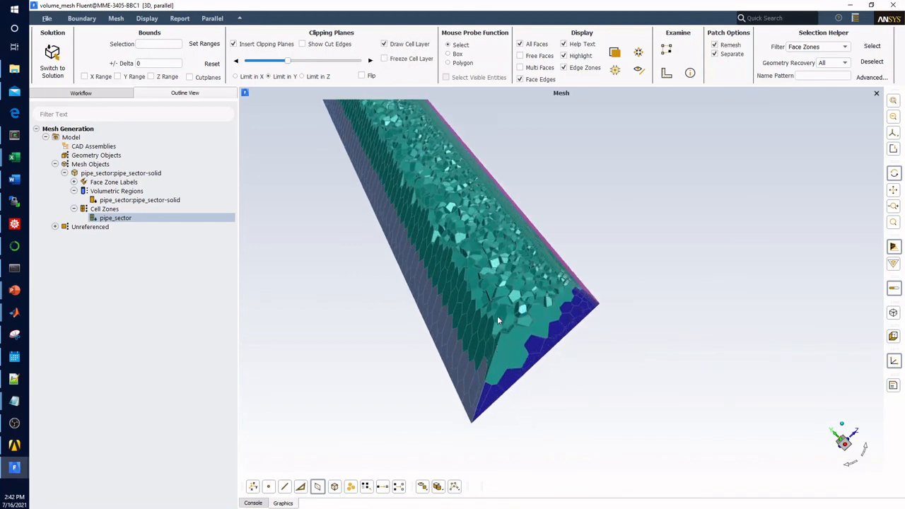
{"action": "left_click_drag", "start_coordinate": [594, 277], "coordinate": [658, 242]}
{"action": "scroll", "coordinate": [588, 203], "scroll_direction": "up", "scroll_amount": 4}
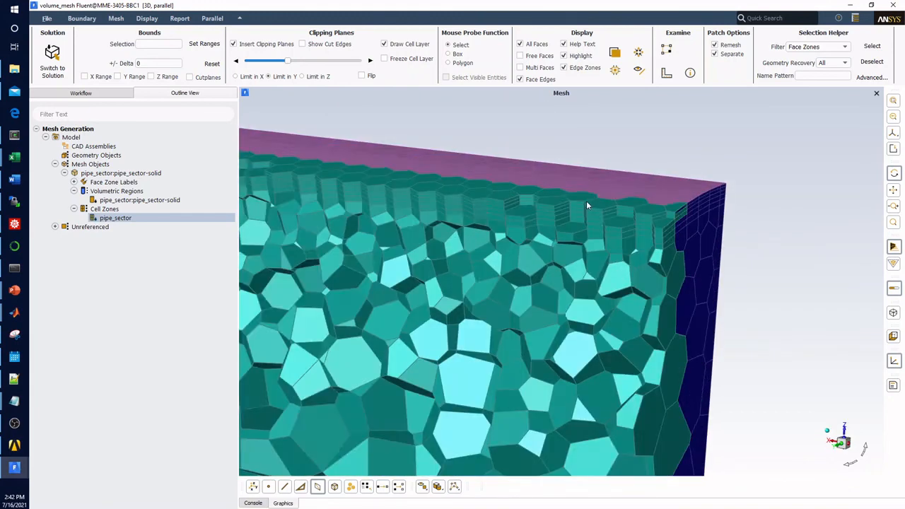
{"action": "left_click_drag", "start_coordinate": [612, 263], "coordinate": [538, 227]}
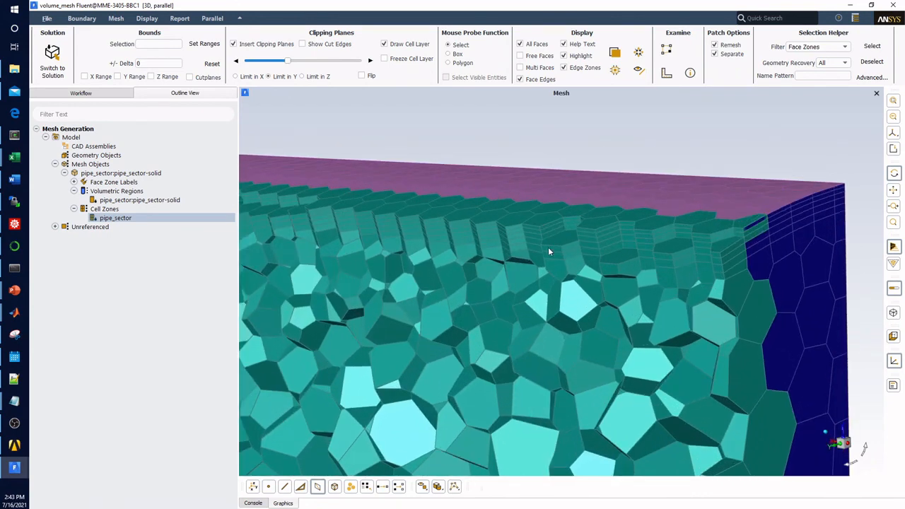
{"action": "left_click_drag", "start_coordinate": [548, 251], "coordinate": [448, 248]}
{"action": "scroll", "coordinate": [566, 279], "scroll_direction": "down", "scroll_amount": 4}
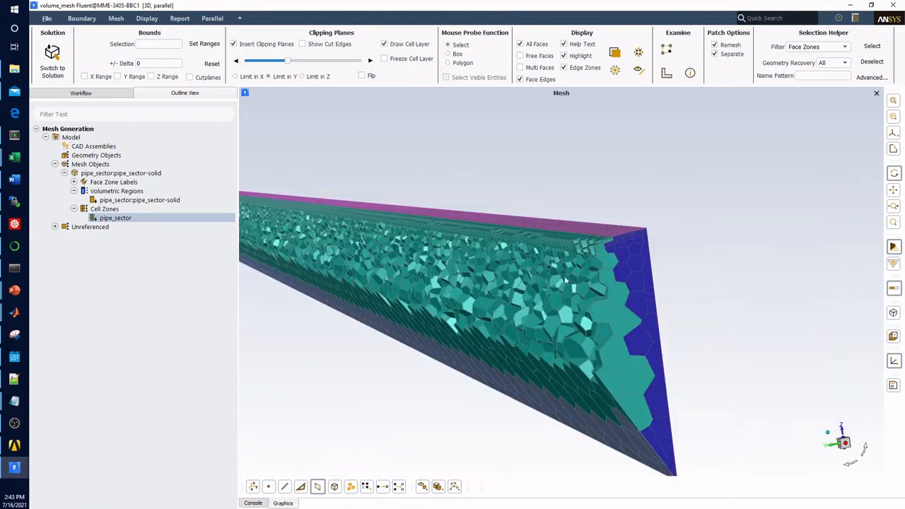
{"action": "left_click_drag", "start_coordinate": [517, 301], "coordinate": [477, 293]}
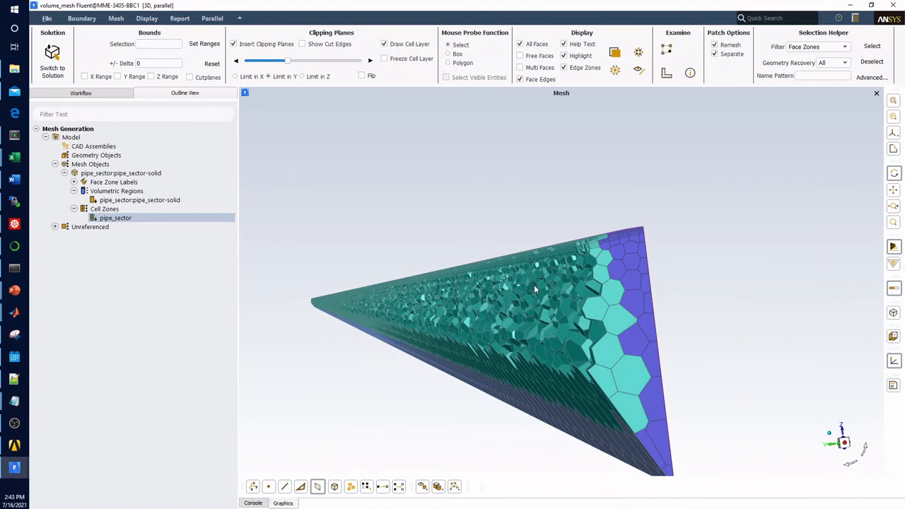
{"action": "scroll", "coordinate": [571, 286], "scroll_direction": "down", "scroll_amount": 3}
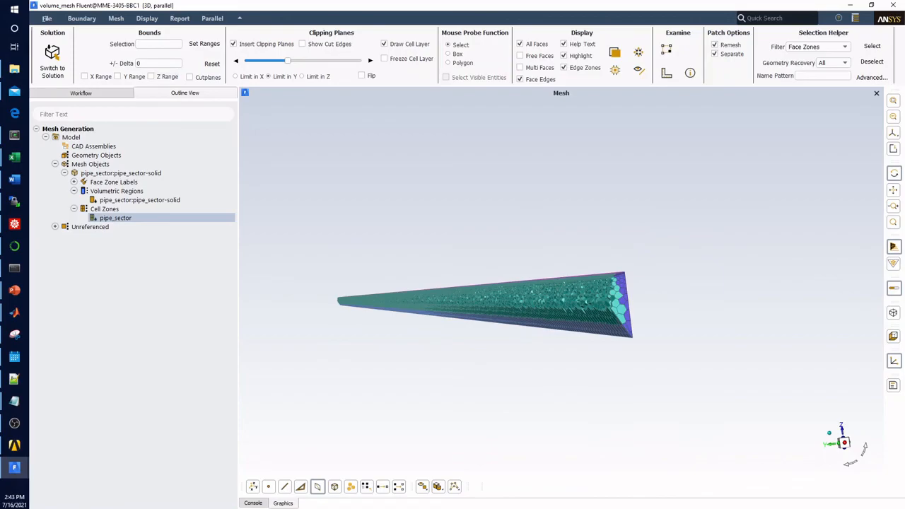